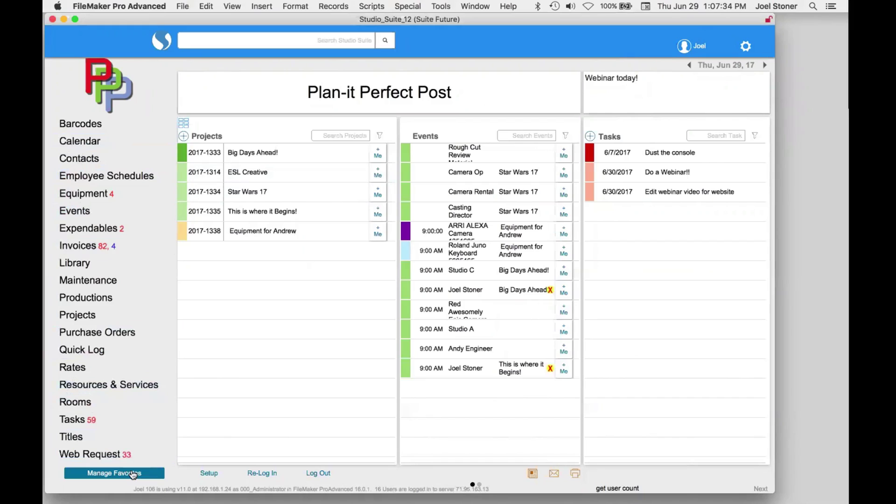
# - Uncheck Purchase Orders and Resources & Services in Manage Favorites, keeping Rates, and save
pyautogui.click(133, 474)
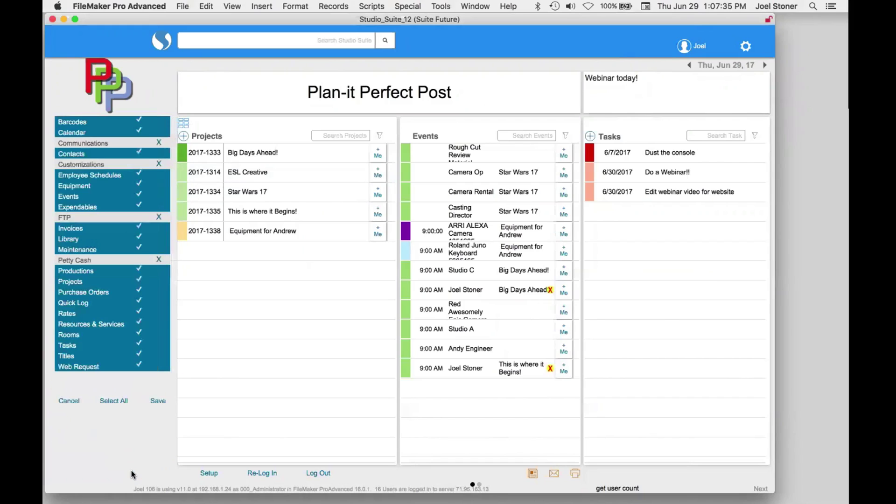
pyautogui.click(108, 314)
pyautogui.click(101, 310)
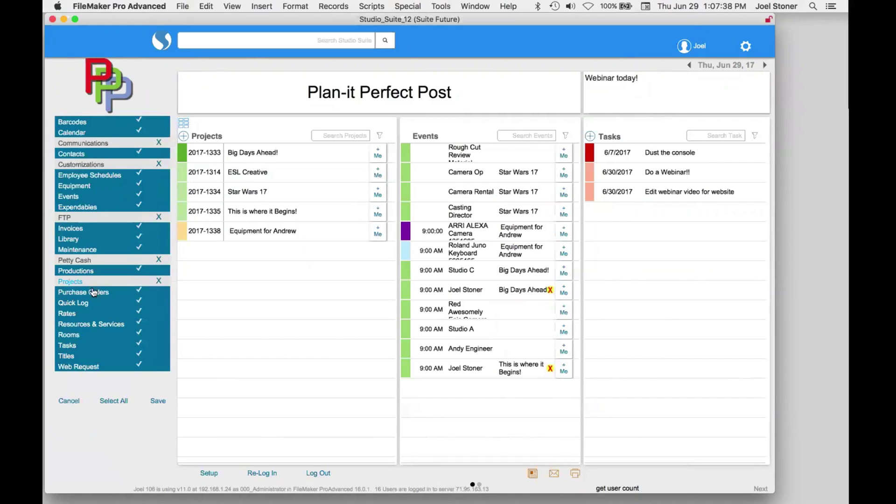
pyautogui.click(93, 293)
pyautogui.click(89, 323)
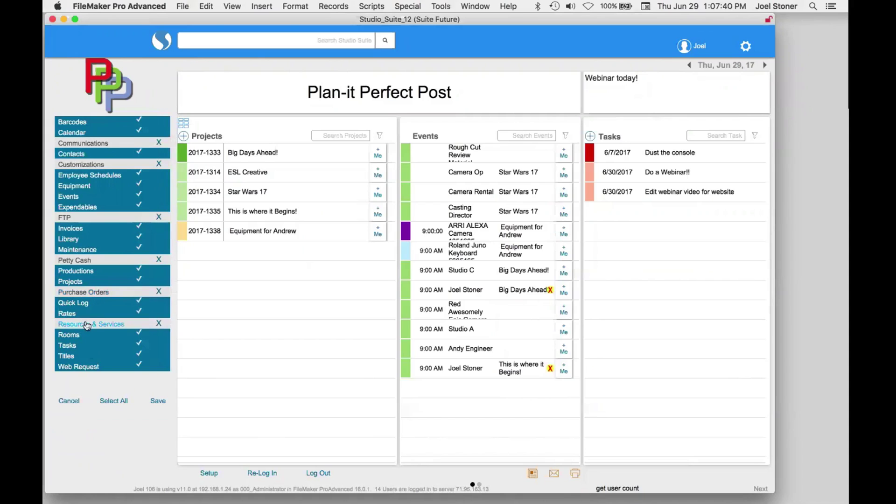
pyautogui.click(159, 402)
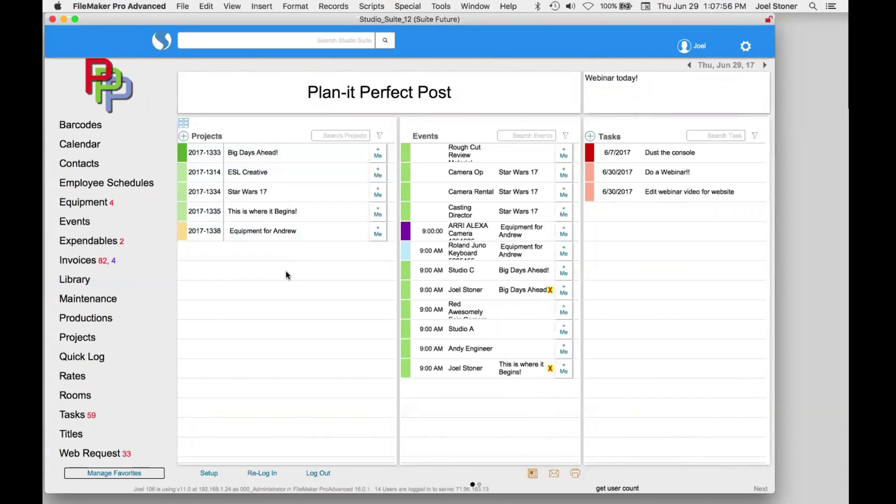
pyautogui.click(272, 212)
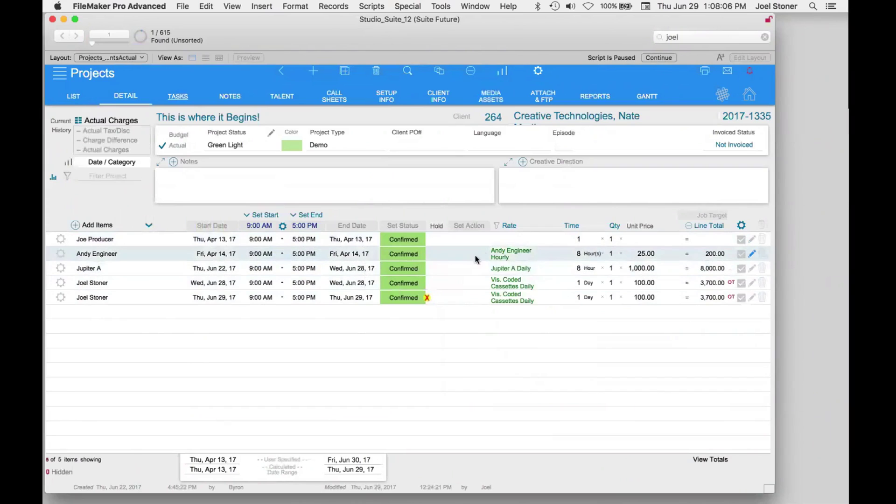
pyautogui.click(615, 268)
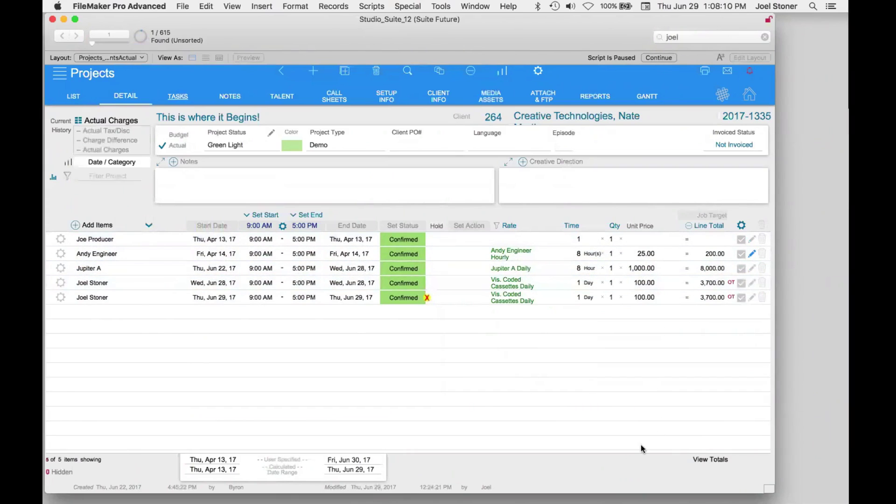
pyautogui.click(711, 460)
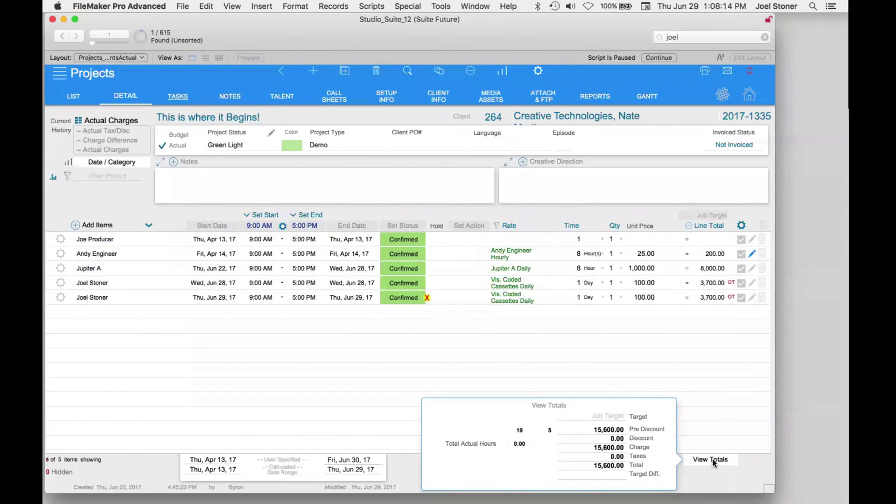
pyautogui.click(713, 461)
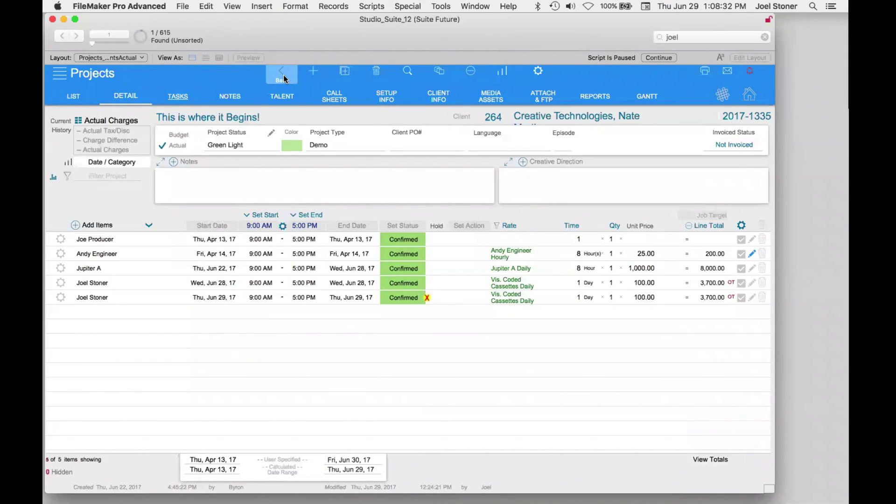
pyautogui.click(99, 73)
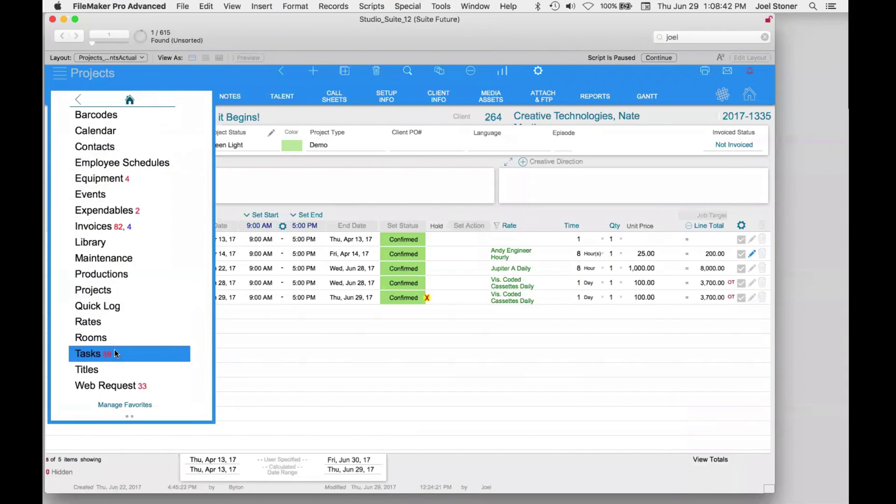
pyautogui.click(130, 99)
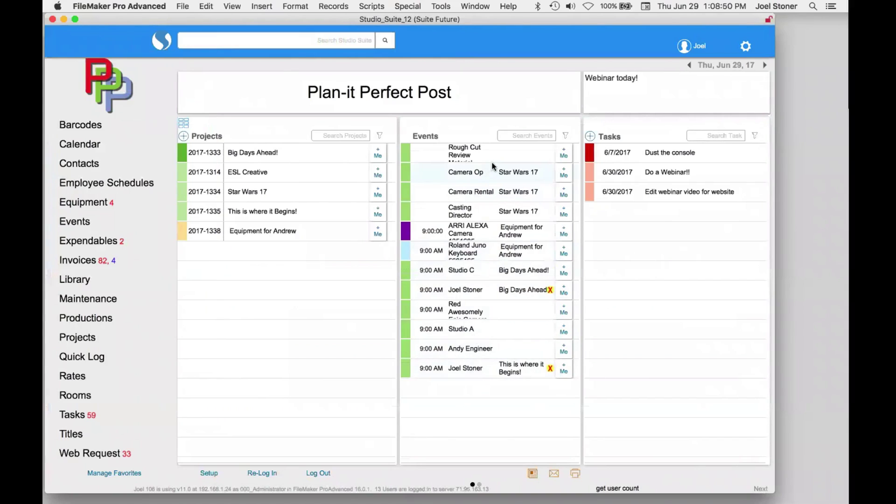
# - Change the last This is where it Begins! event to 9:30 AM–7:00 PM, status Complete, and save despite the conflict
pyautogui.click(470, 368)
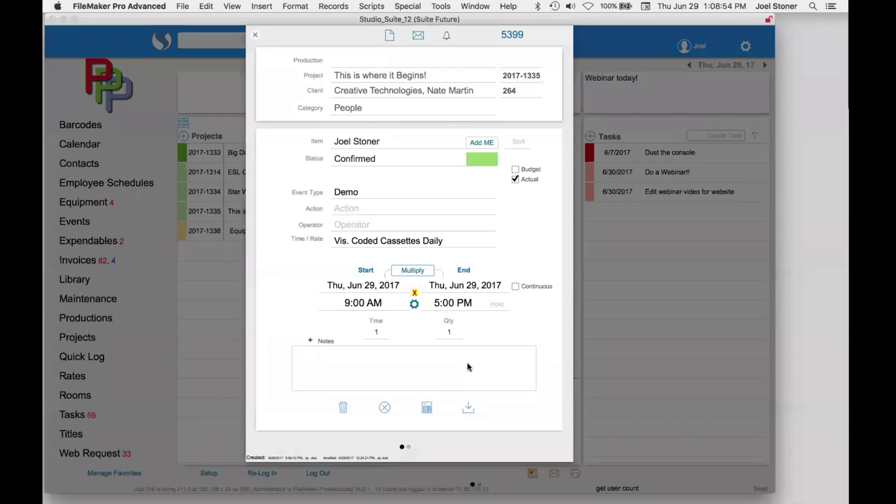
pyautogui.click(373, 305)
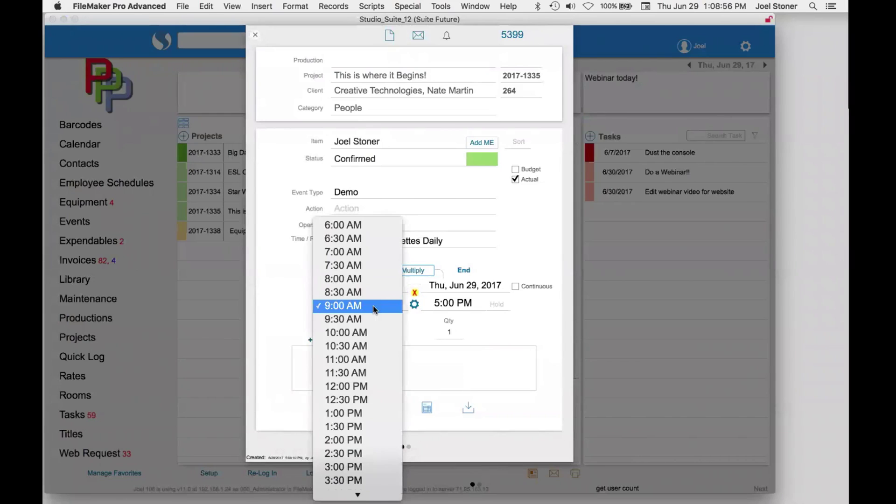
pyautogui.click(431, 307)
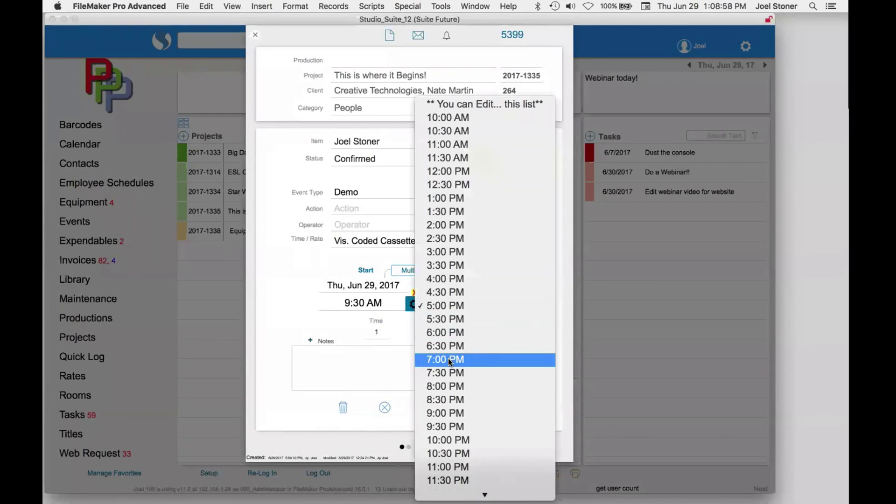
pyautogui.click(448, 360)
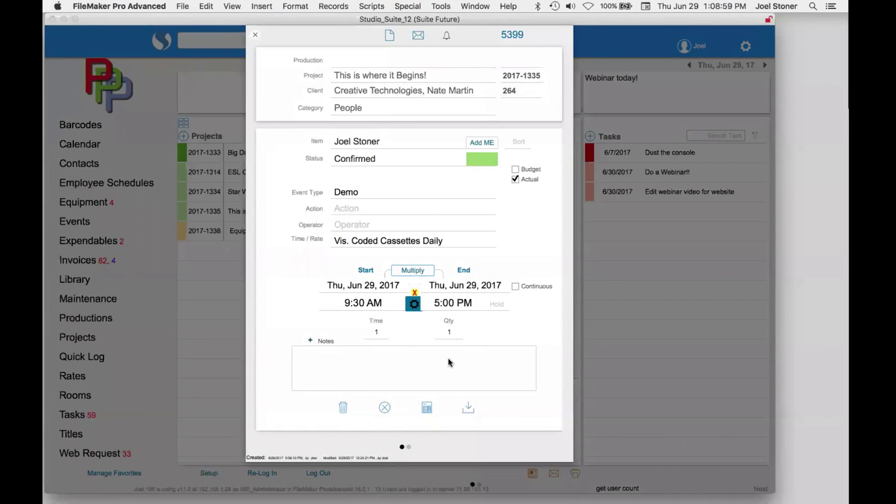
pyautogui.click(369, 163)
pyautogui.scroll(-5, 386, 262)
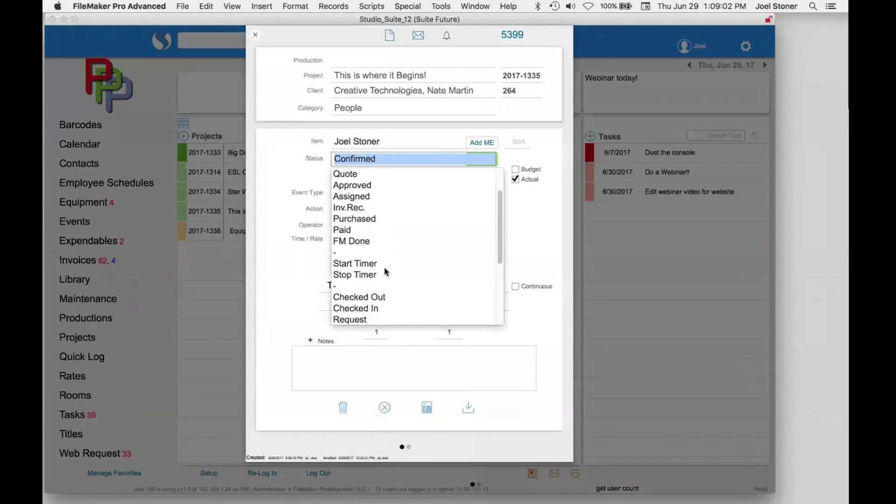
pyautogui.click(371, 312)
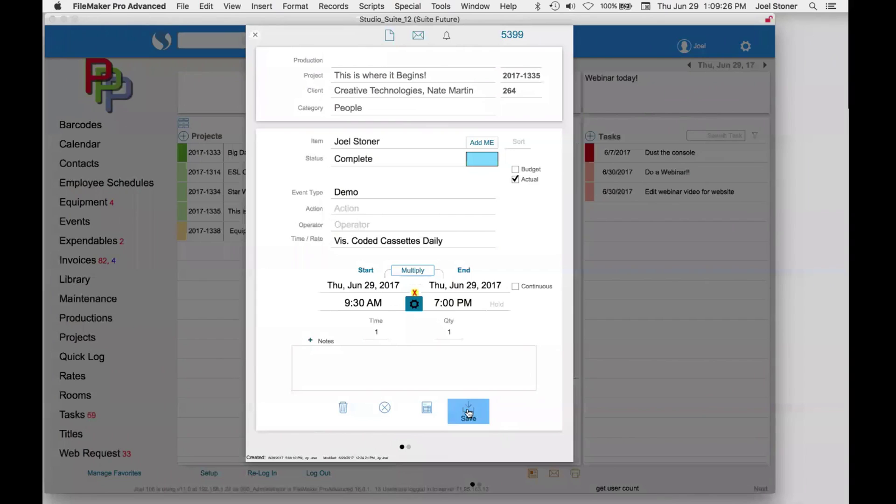
pyautogui.click(468, 409)
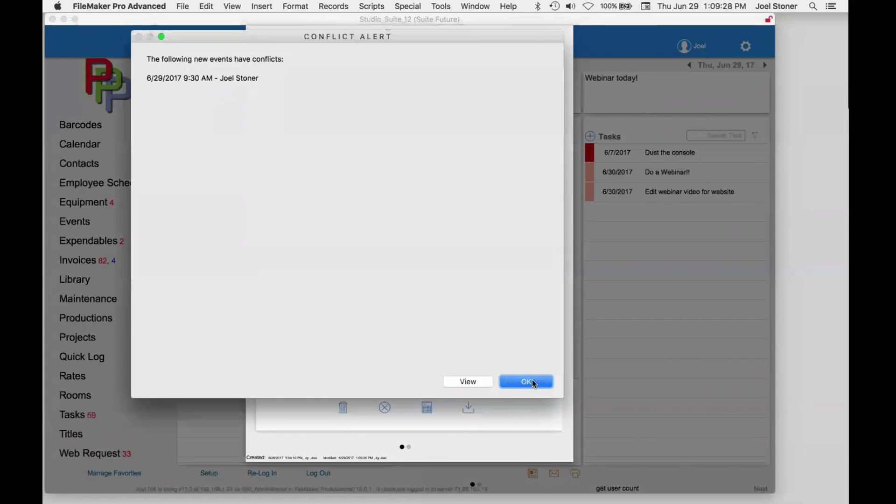
pyautogui.click(525, 382)
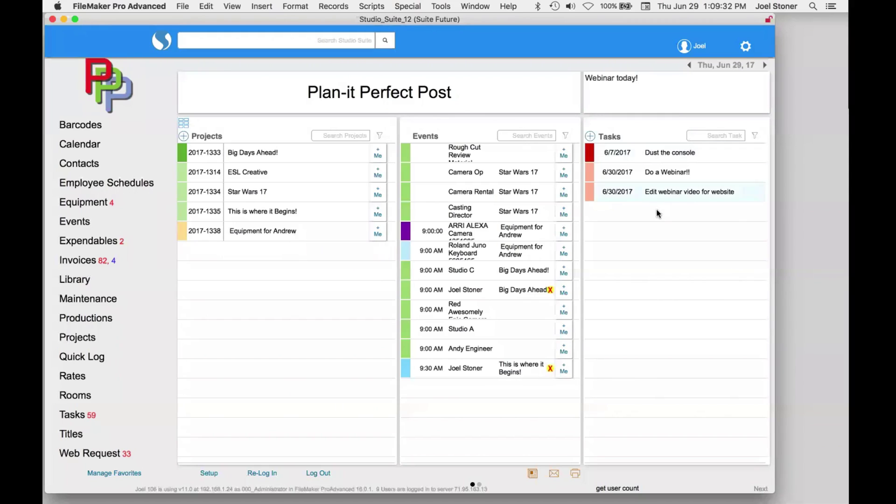
# - Set the Edit webinar video for website task's status to In Progress and close the task details
pyautogui.click(663, 192)
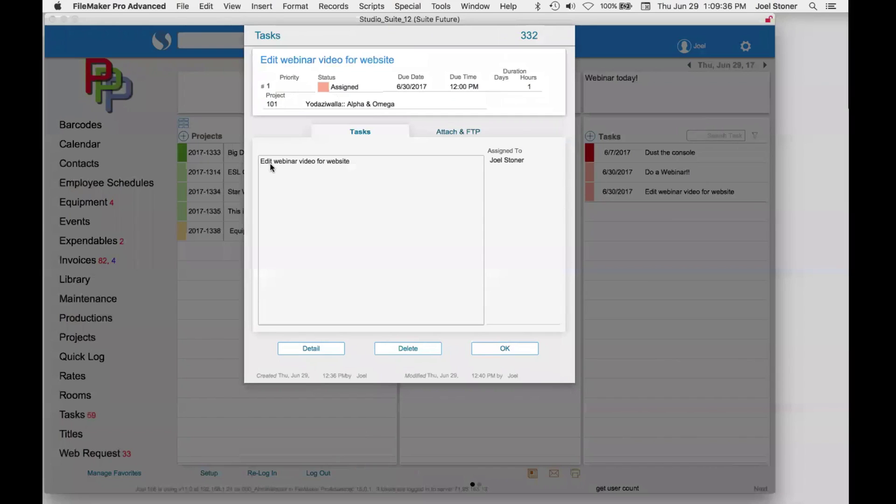
pyautogui.click(336, 86)
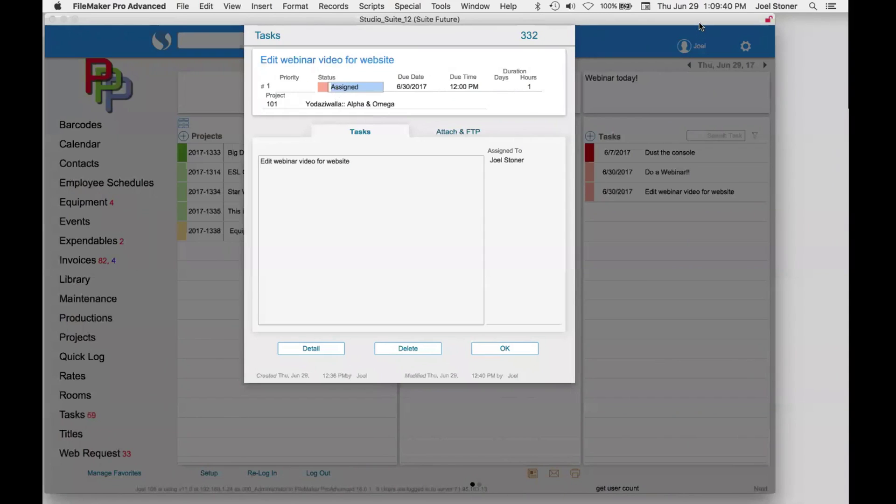
pyautogui.moveTo(699, 22); pyautogui.dragTo(699, 111)
pyautogui.click(446, 277)
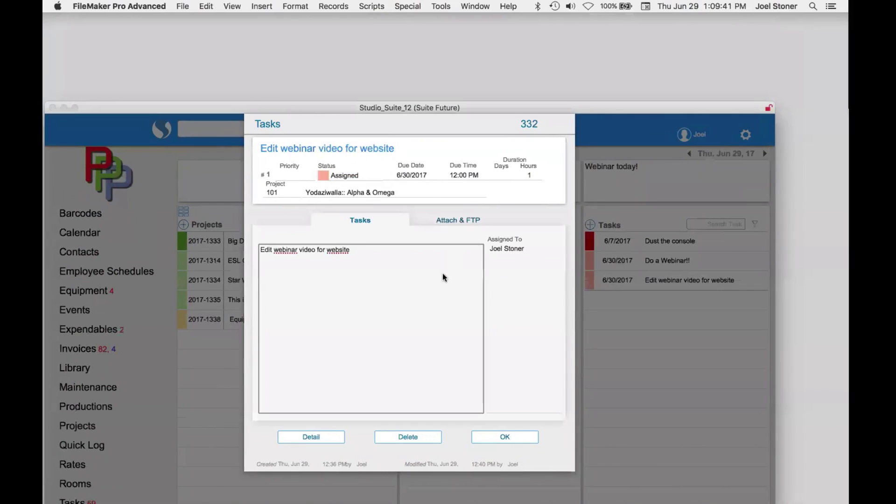
pyautogui.click(351, 179)
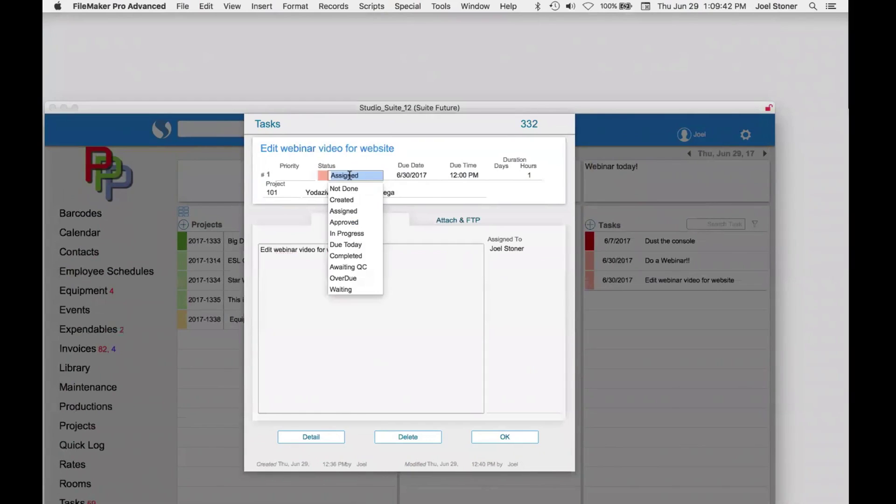
pyautogui.click(356, 233)
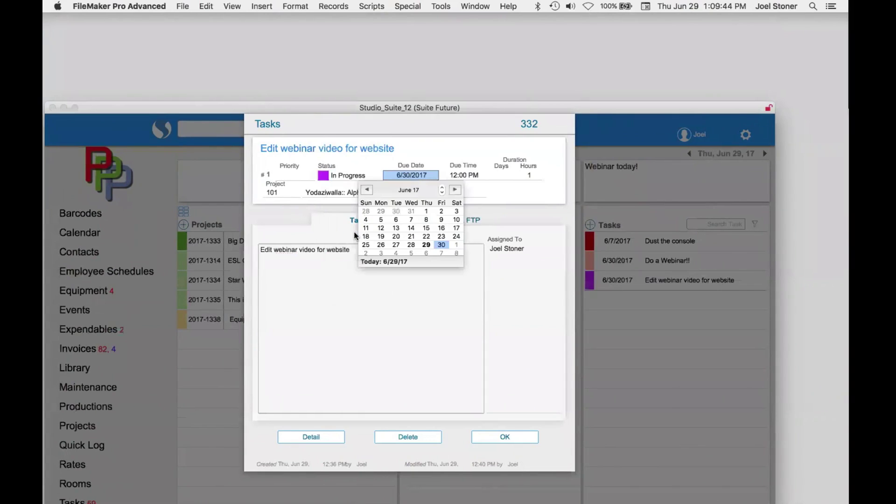
pyautogui.click(505, 437)
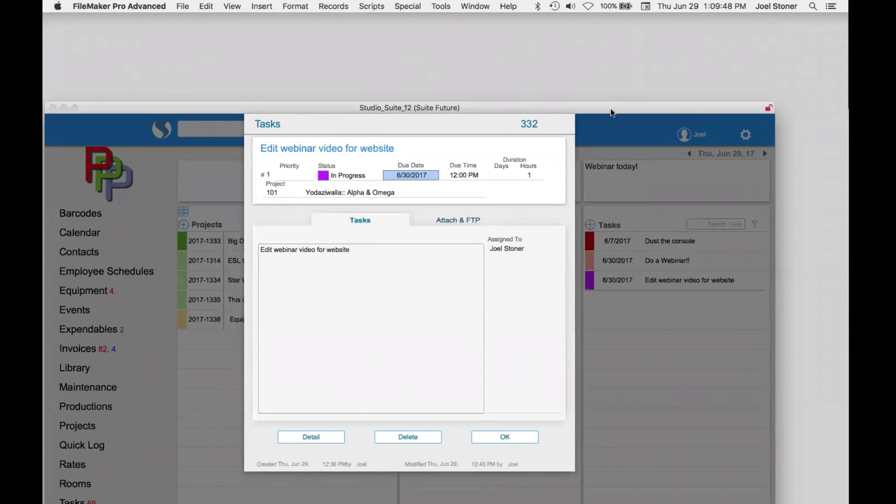
pyautogui.click(501, 438)
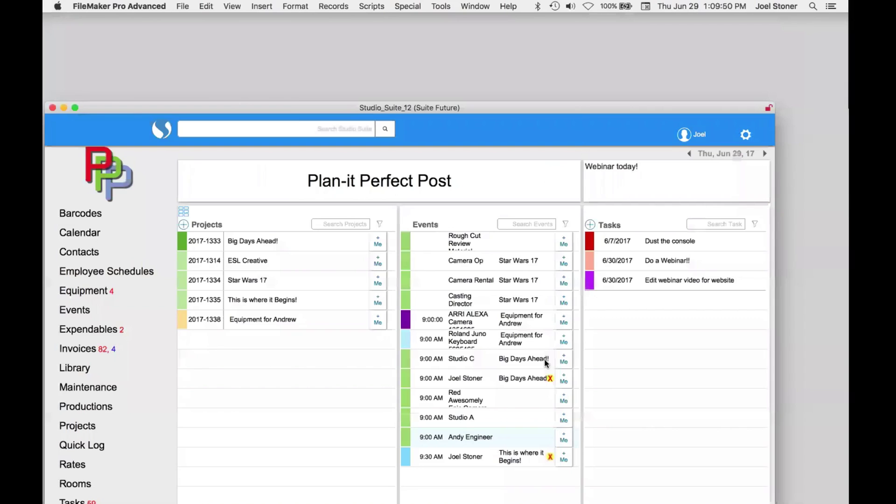
pyautogui.moveTo(579, 108); pyautogui.dragTo(587, 23)
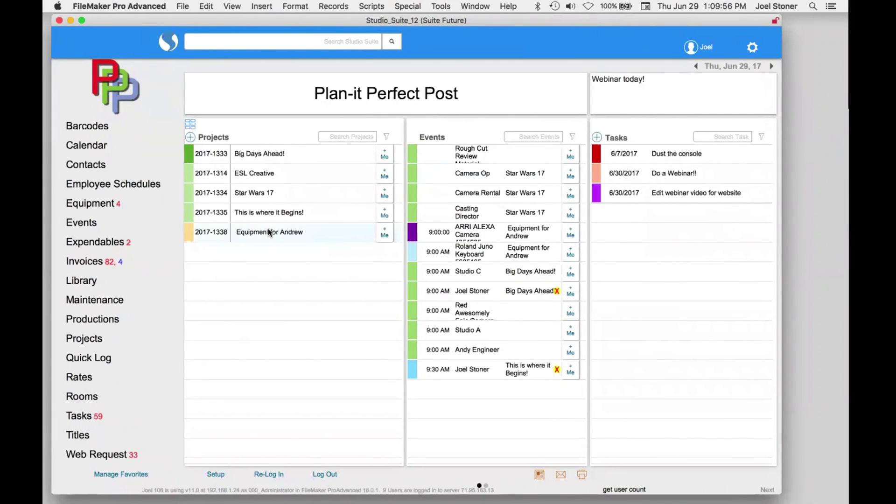
# - Go to Contacts, show all records, and open Big Player Productions' detail view
pyautogui.click(255, 180)
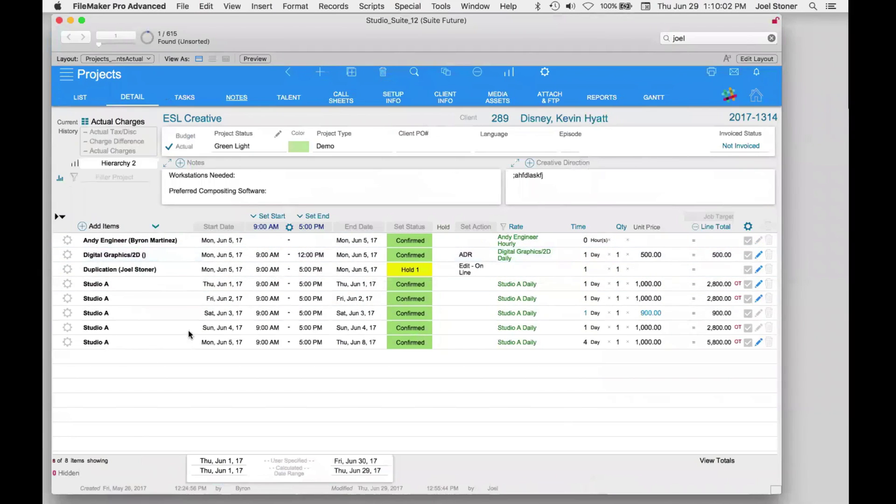
pyautogui.click(87, 74)
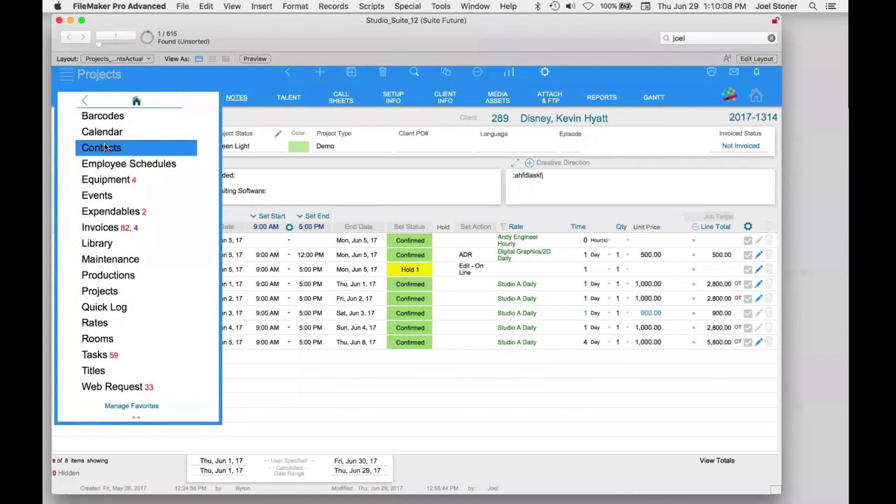
pyautogui.click(104, 146)
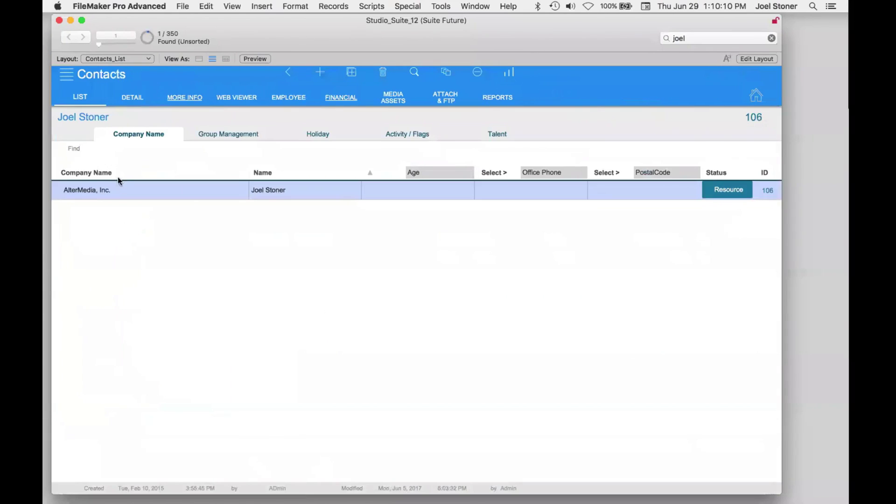
pyautogui.click(440, 75)
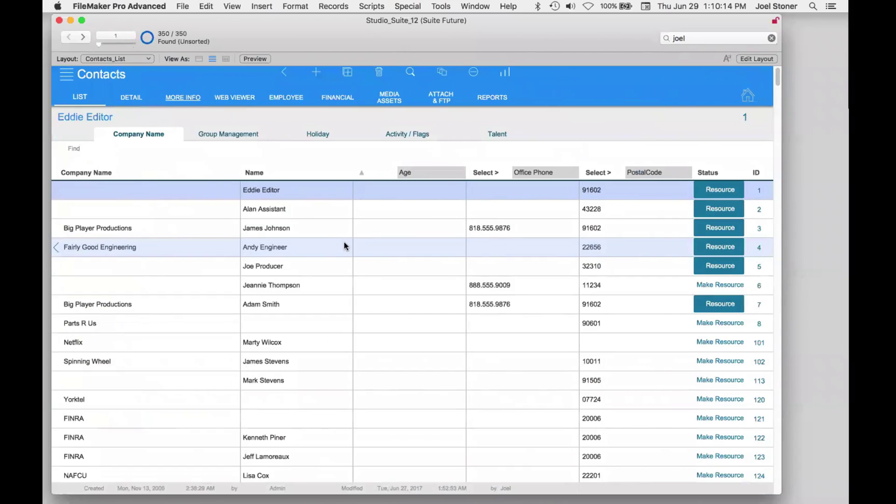
pyautogui.scroll(-5, 344, 396)
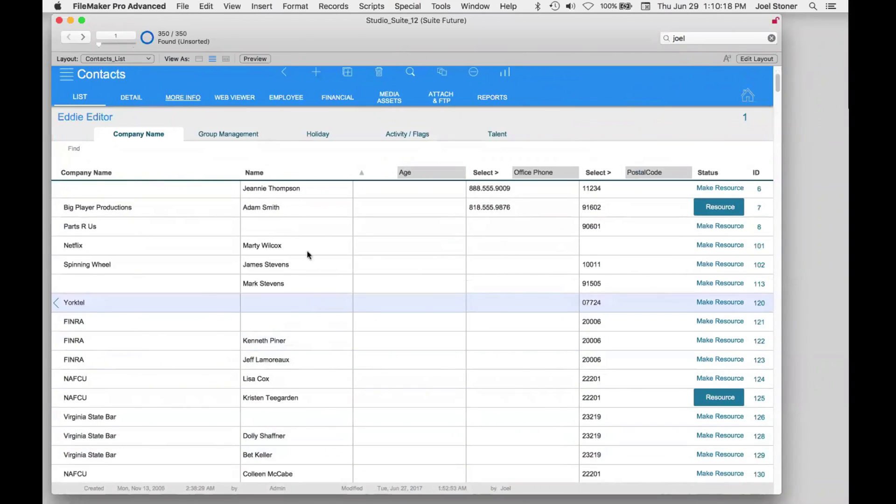
pyautogui.scroll(5, 304, 231)
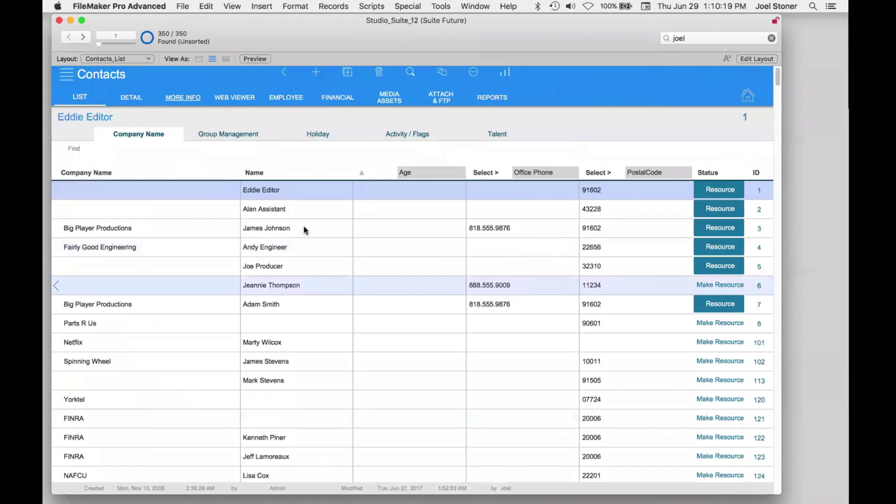
pyautogui.click(279, 232)
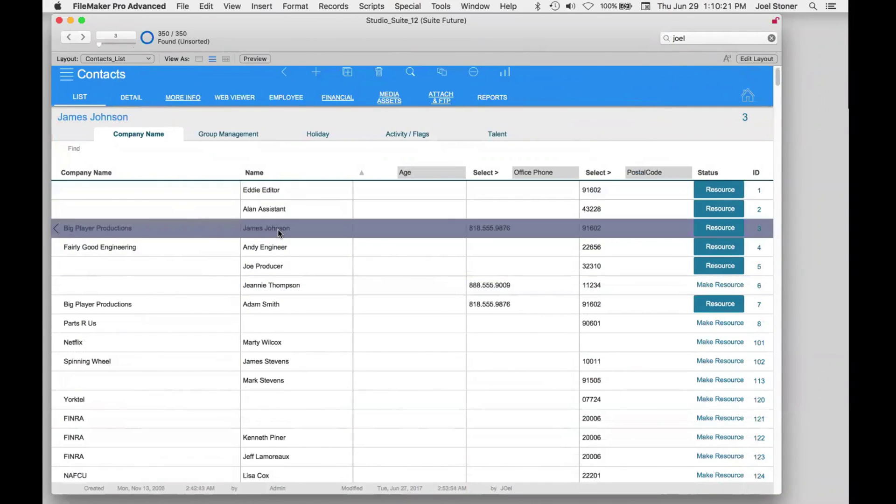
pyautogui.click(278, 228)
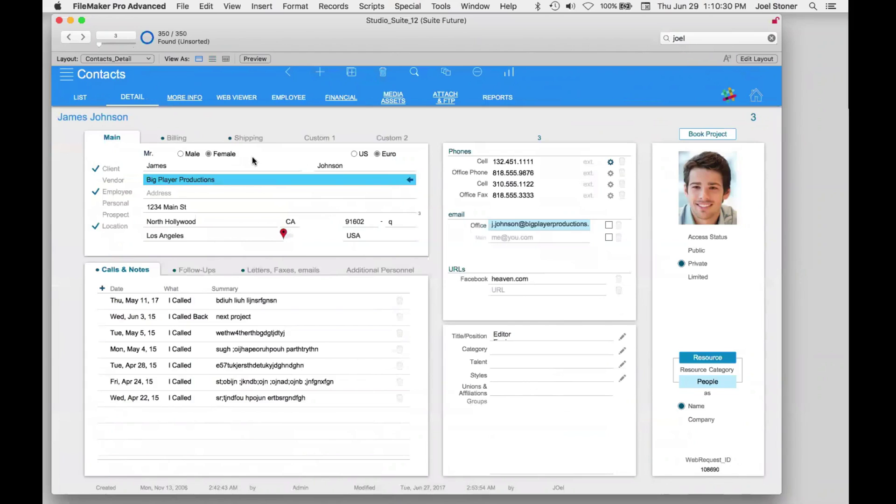
# - Review the contact's More Info tab and Title/Position choices, then its Financial tab
pyautogui.click(202, 102)
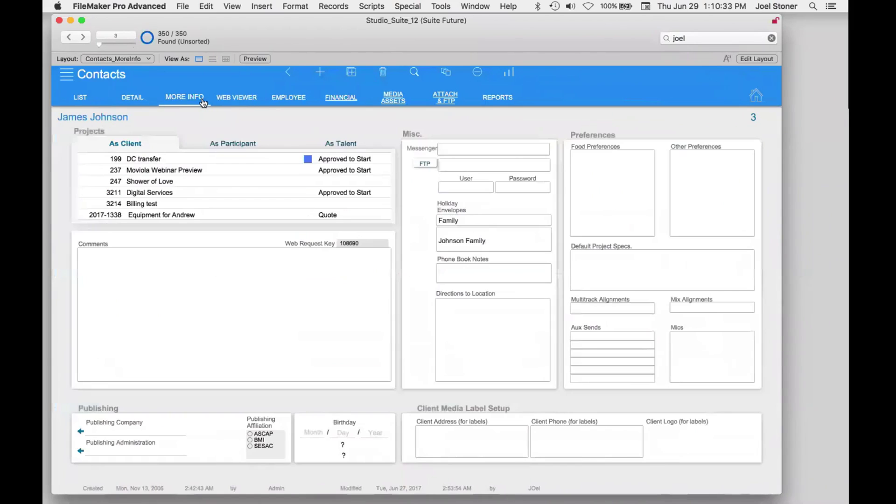
pyautogui.click(132, 104)
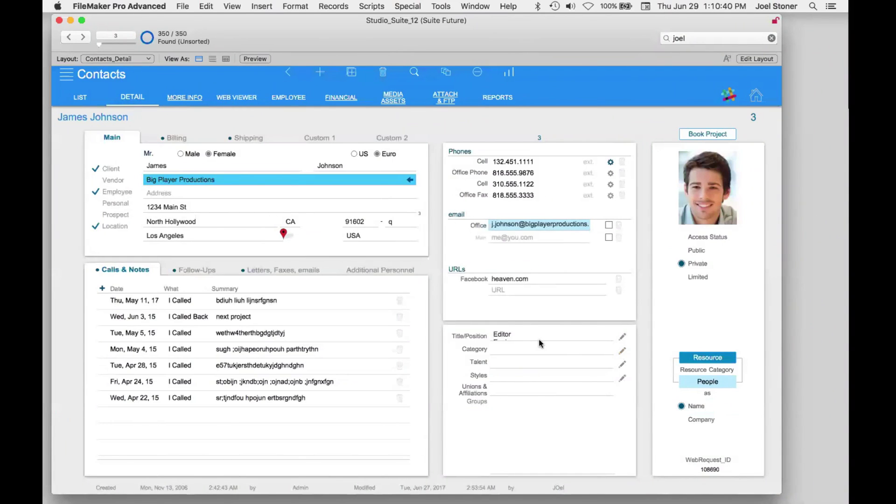
pyautogui.click(524, 335)
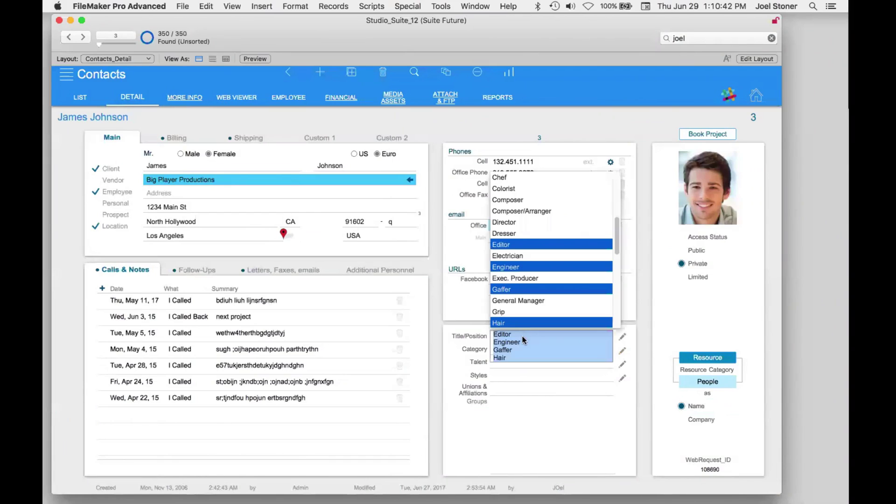
pyautogui.click(644, 277)
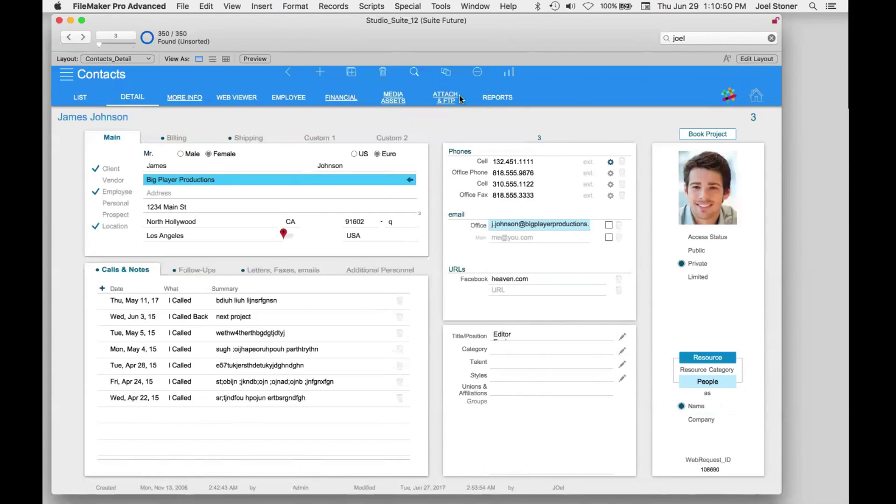
pyautogui.click(355, 102)
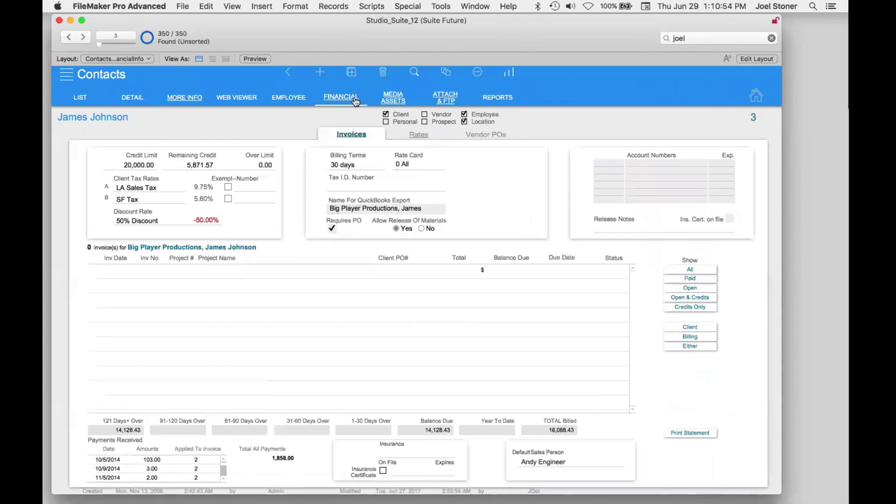
# - Browse contact records showing all invoices as client or billing party, selecting the Good Colorization invoice
pyautogui.click(69, 36)
pyautogui.click(69, 37)
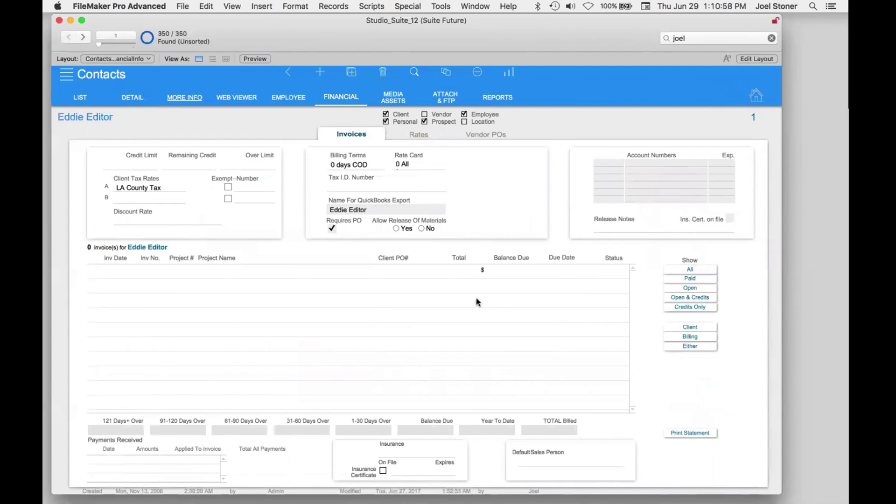
pyautogui.click(690, 270)
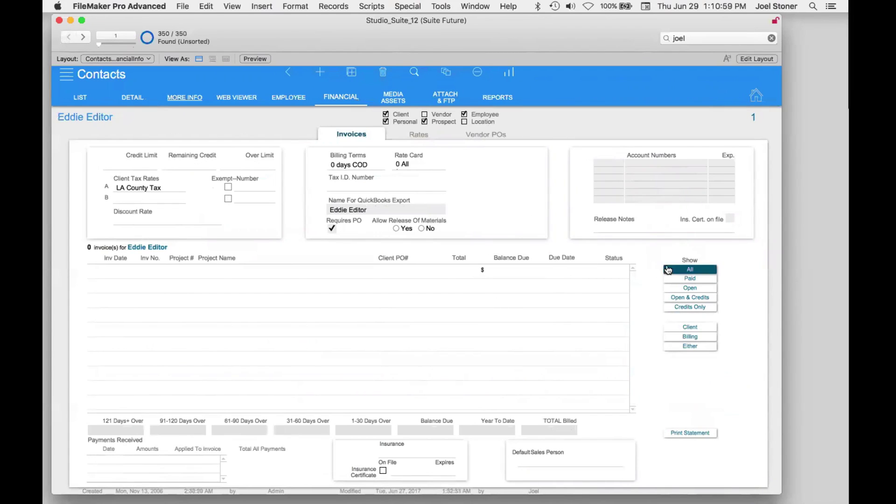
pyautogui.click(689, 348)
pyautogui.click(82, 37)
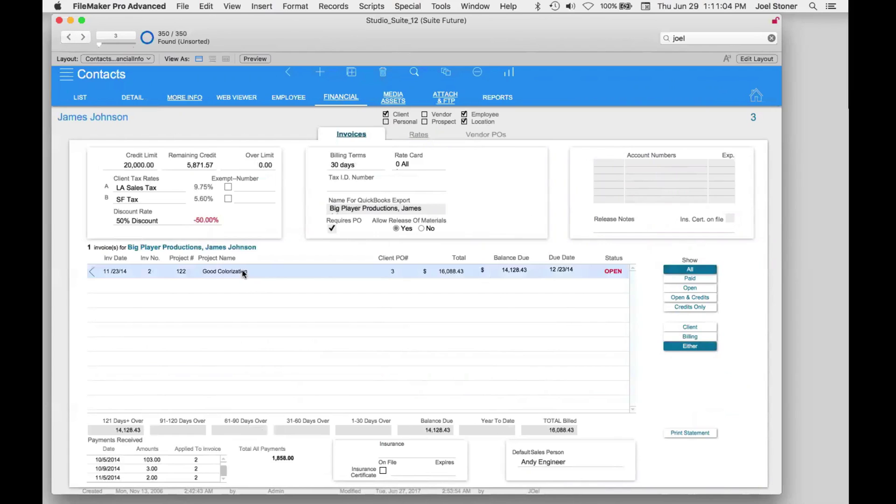
pyautogui.click(243, 272)
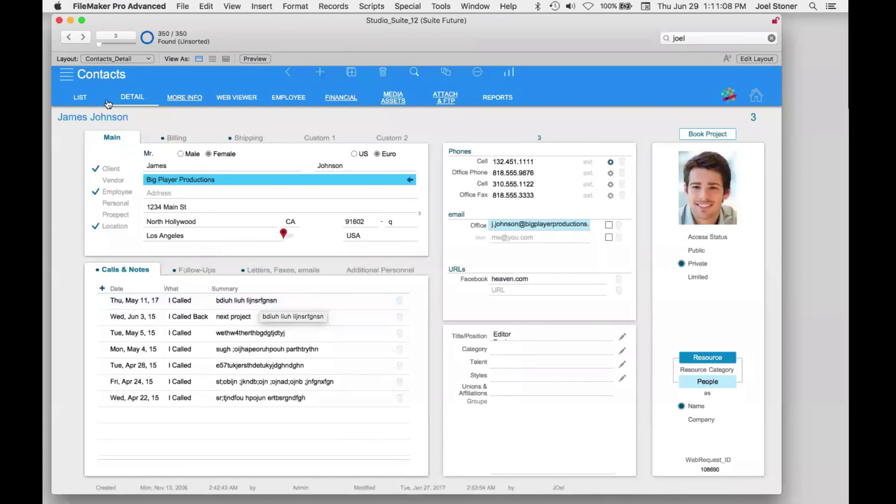
pyautogui.click(80, 70)
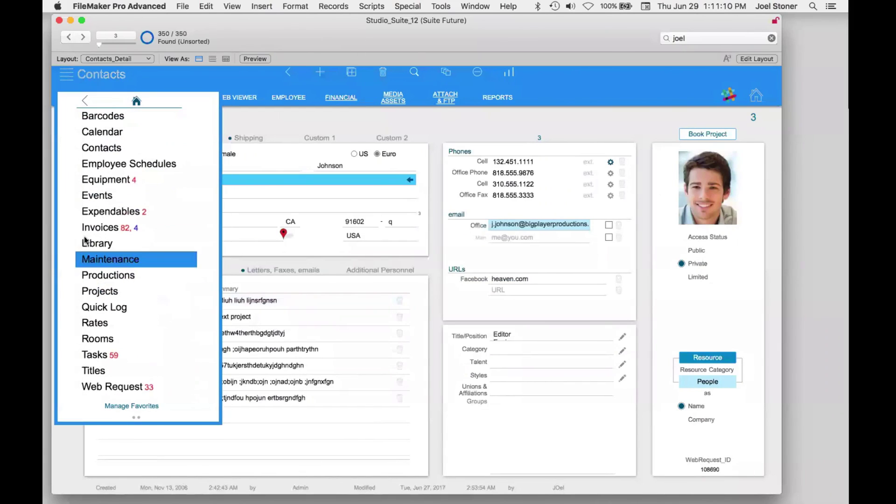
# - Open the Invoices module and view invoice 188's full detail for For Dup Testing 2
pyautogui.click(98, 228)
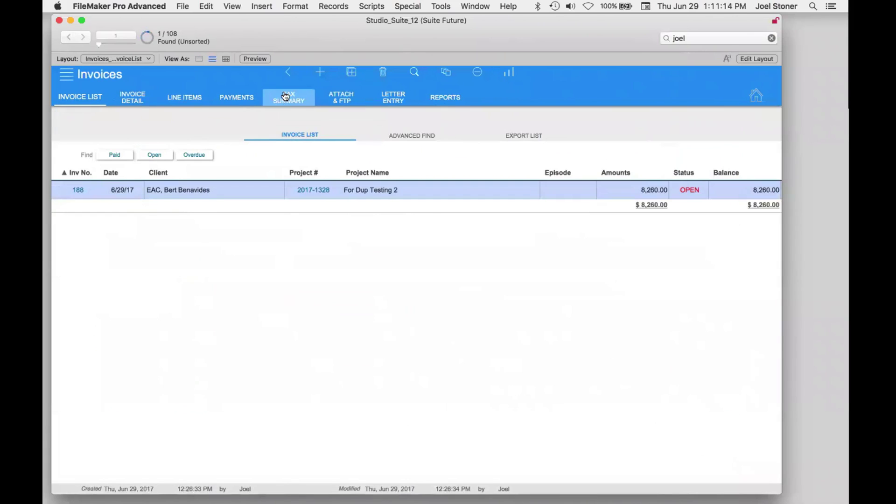
pyautogui.click(136, 99)
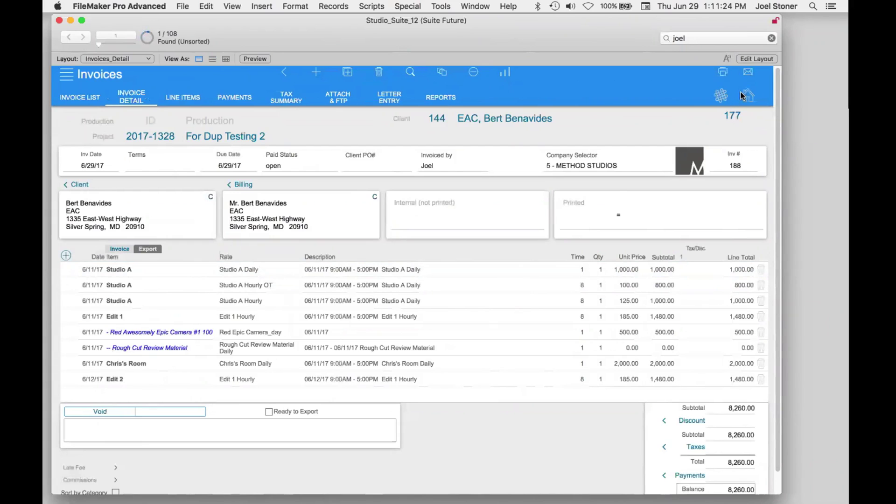
pyautogui.click(98, 71)
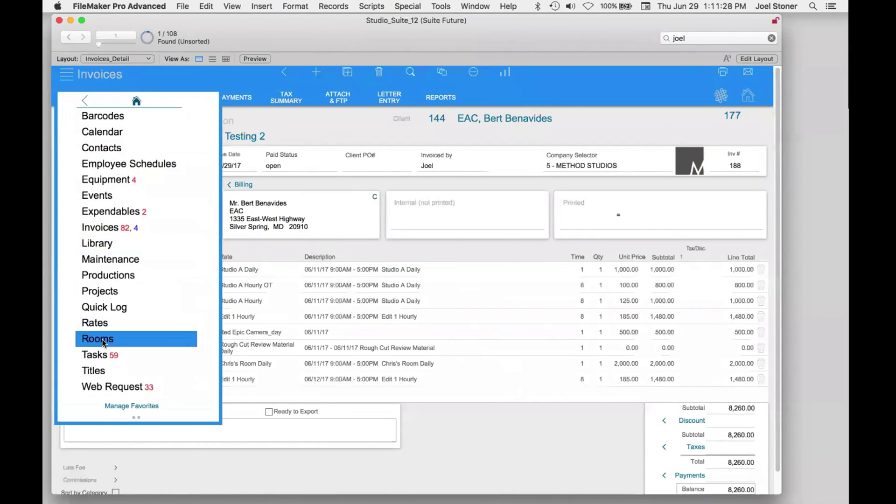
# - View Jupiter 1's installed equipment, browse rooms to Edit 1, and open GoPro GP4 HD camera #1
pyautogui.click(102, 340)
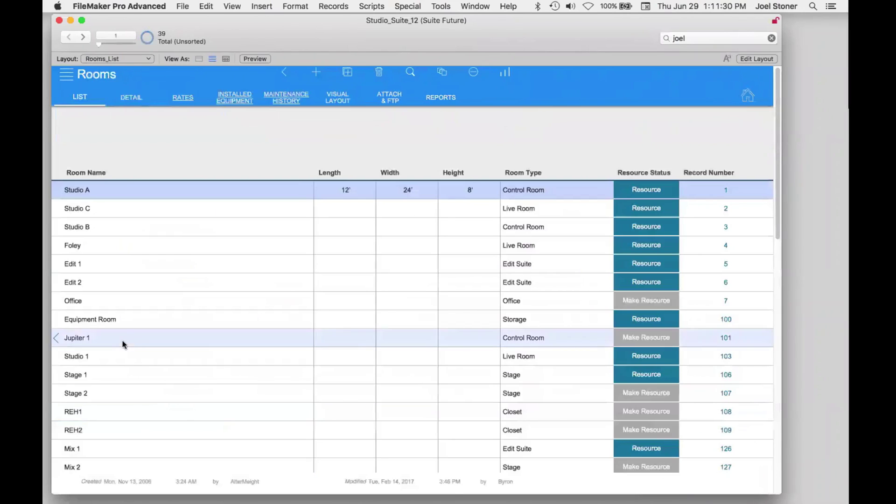
pyautogui.click(128, 334)
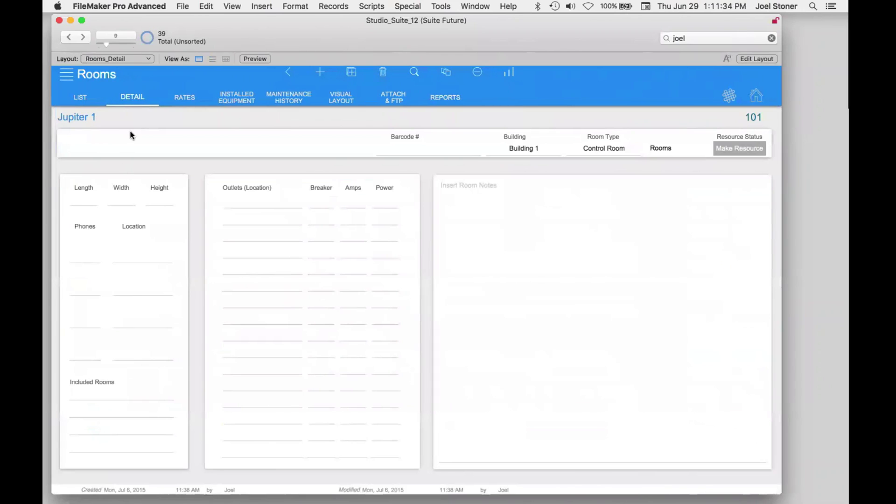
pyautogui.click(248, 104)
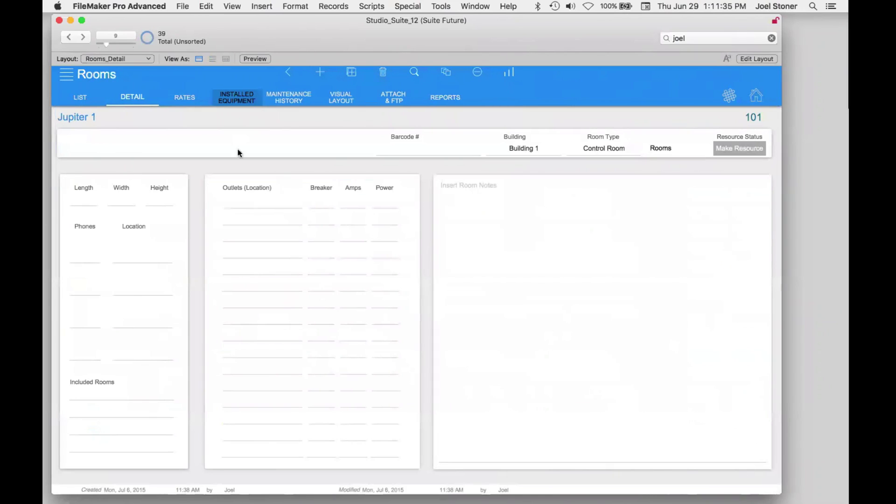
pyautogui.click(70, 38)
pyautogui.click(70, 38)
pyautogui.click(70, 38)
pyautogui.click(70, 38)
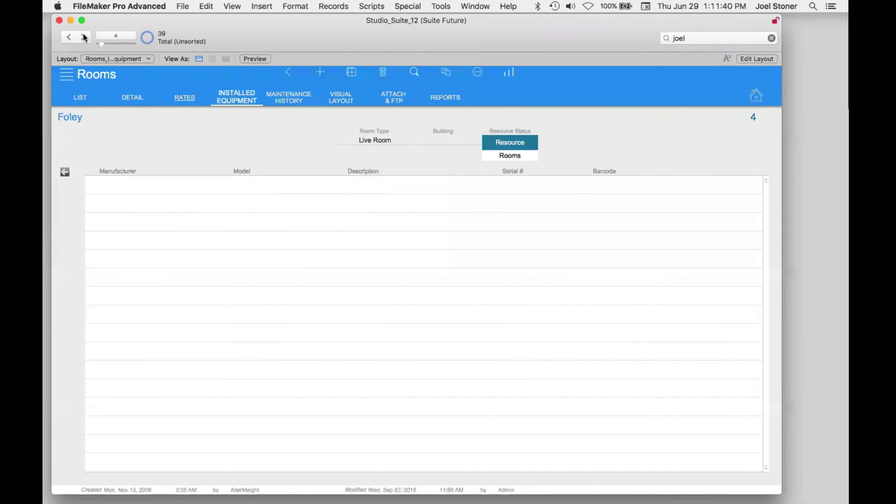
pyautogui.click(84, 37)
pyautogui.click(109, 186)
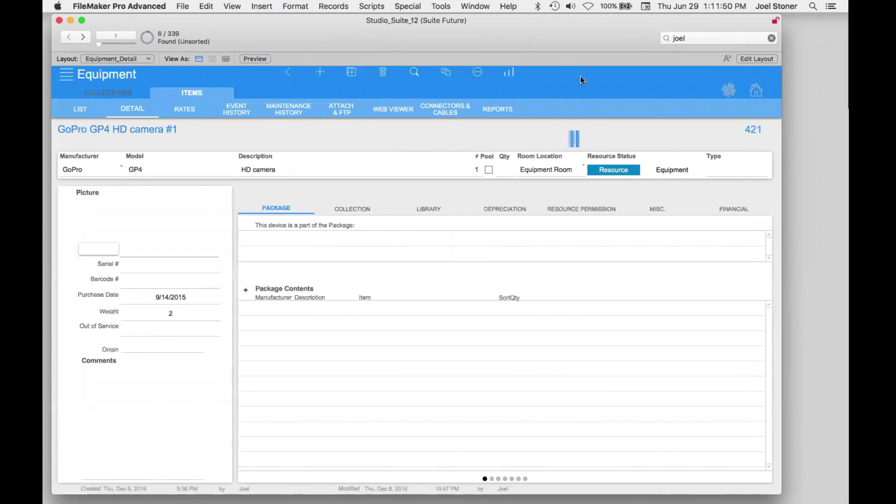
# - Show the equipment collections, then open ESL Creative project 2017-1314 from the Projects module
pyautogui.click(131, 97)
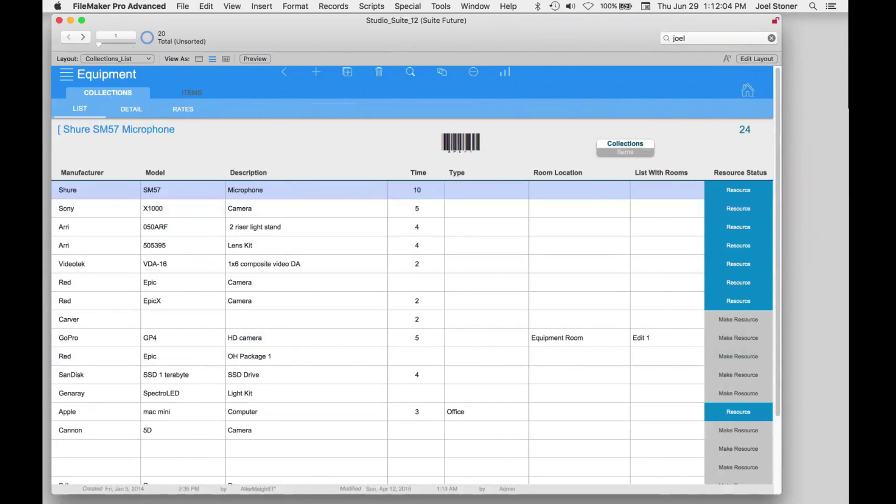
pyautogui.click(117, 74)
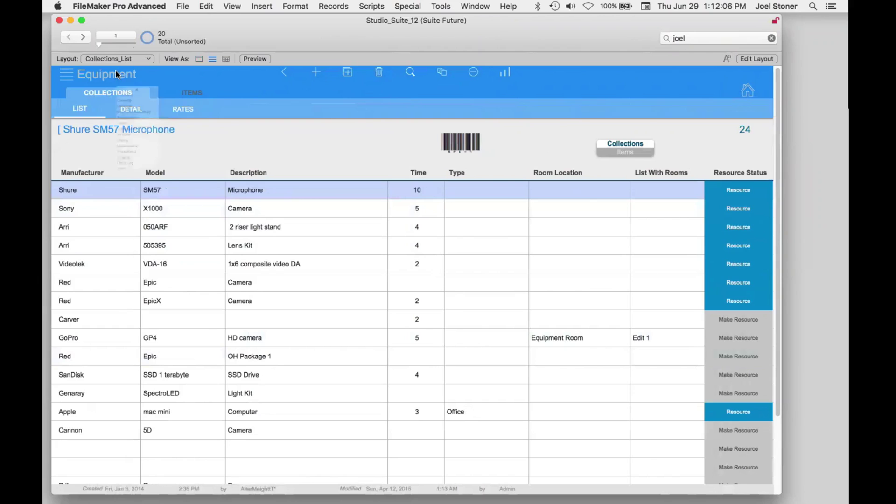
pyautogui.click(131, 291)
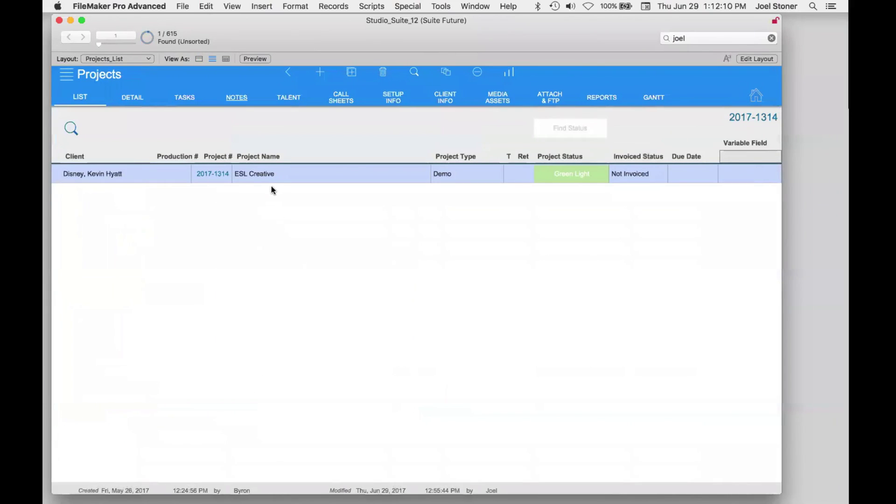
pyautogui.click(271, 181)
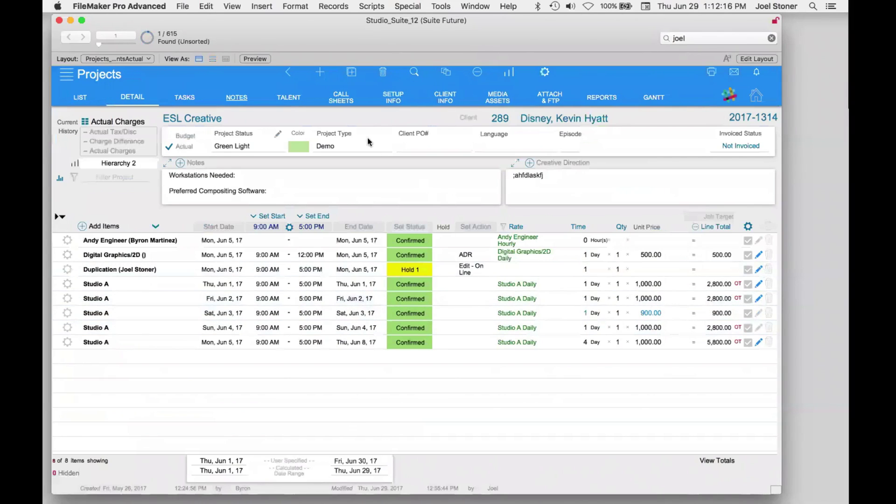
# - Create blank project 2017-1345 named 'Webinar Project' and open its Add Items picker
pyautogui.click(325, 78)
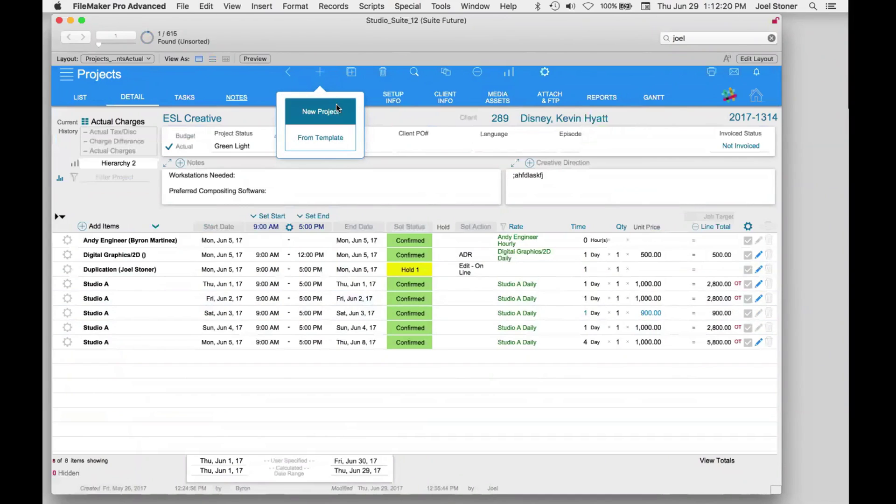
pyautogui.click(340, 117)
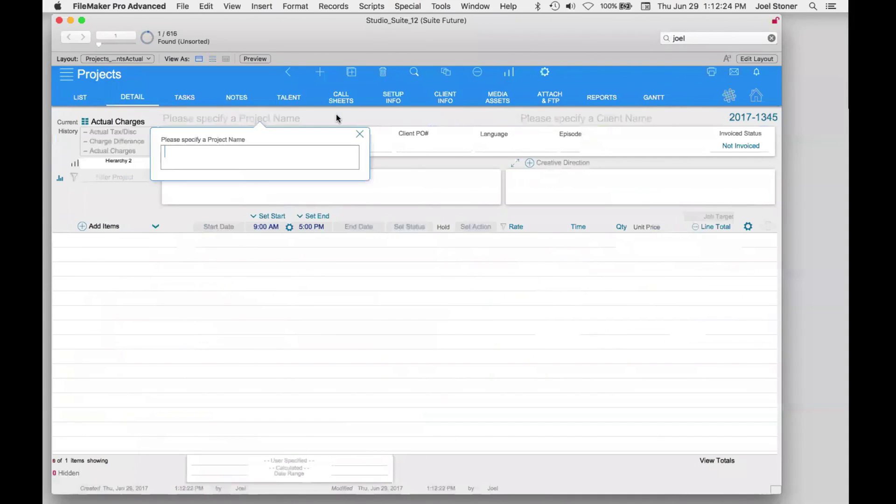
pyautogui.write('Webinar Project')
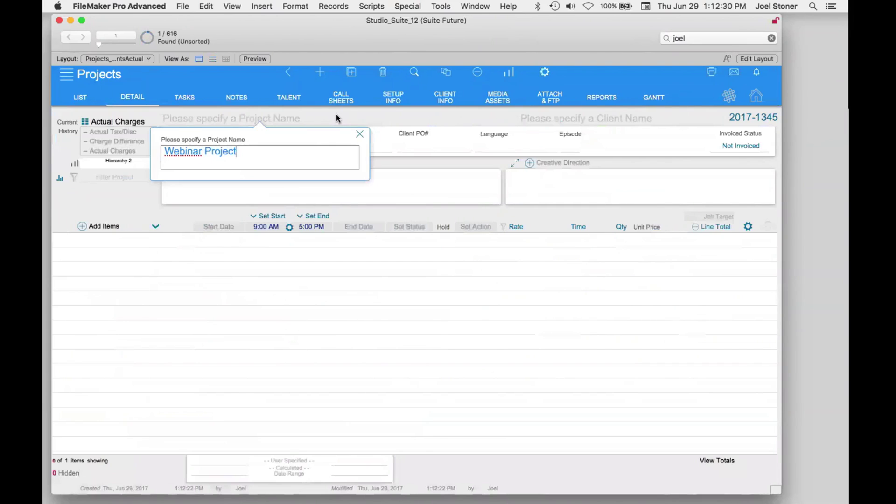
pyautogui.press('Return')
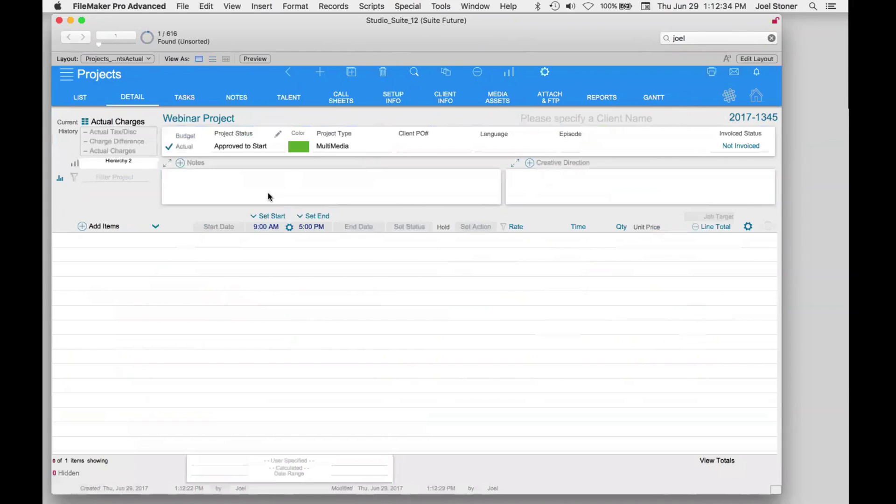
pyautogui.click(112, 228)
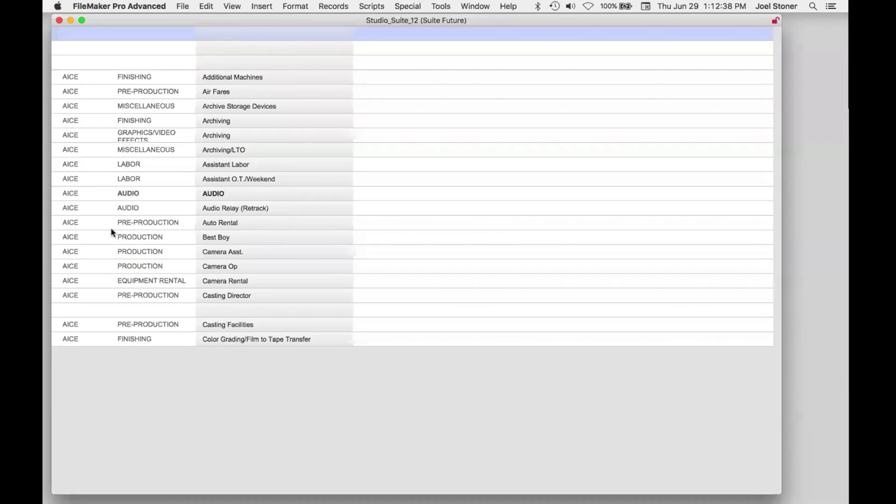
pyautogui.click(224, 350)
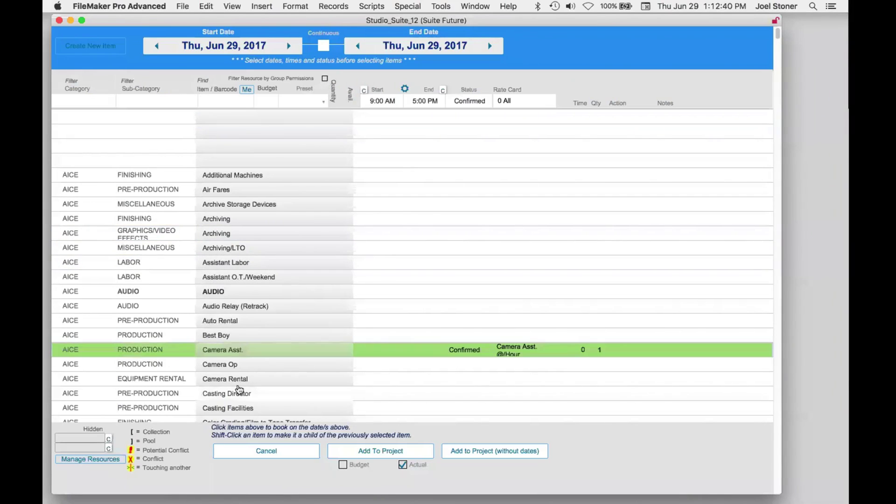
pyautogui.click(239, 391)
pyautogui.click(247, 89)
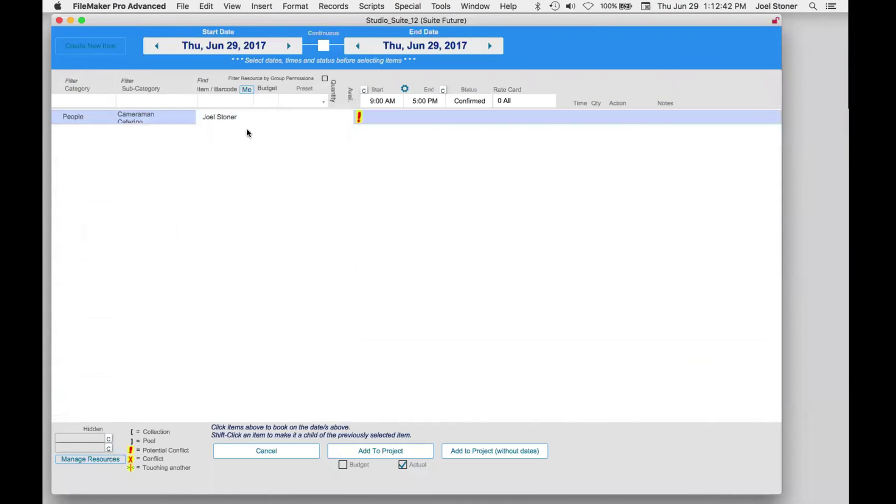
pyautogui.click(234, 123)
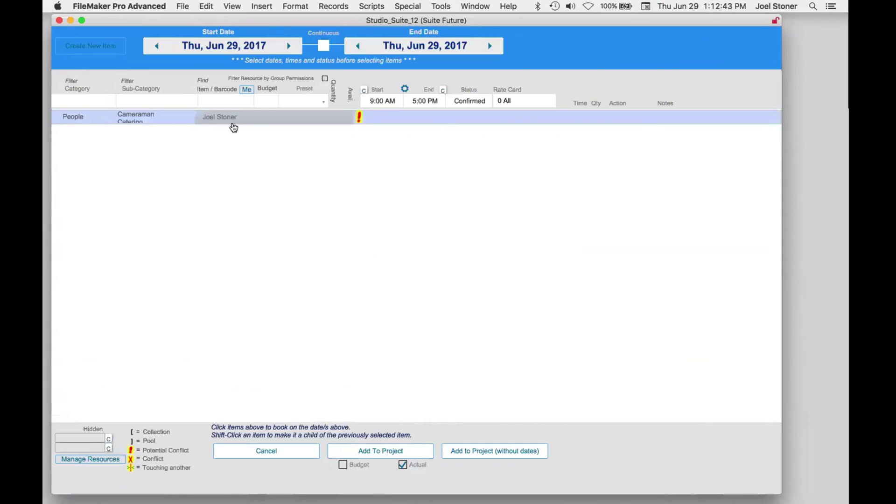
# - Filter to Rooms, select Chris's Room, My Room! and Chantale, and add all bookings to the project
pyautogui.click(96, 101)
pyautogui.click(98, 140)
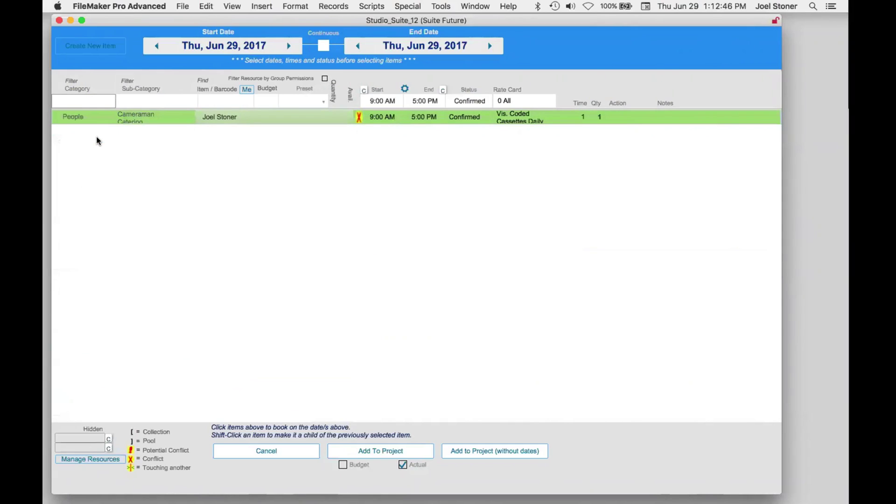
pyautogui.click(245, 364)
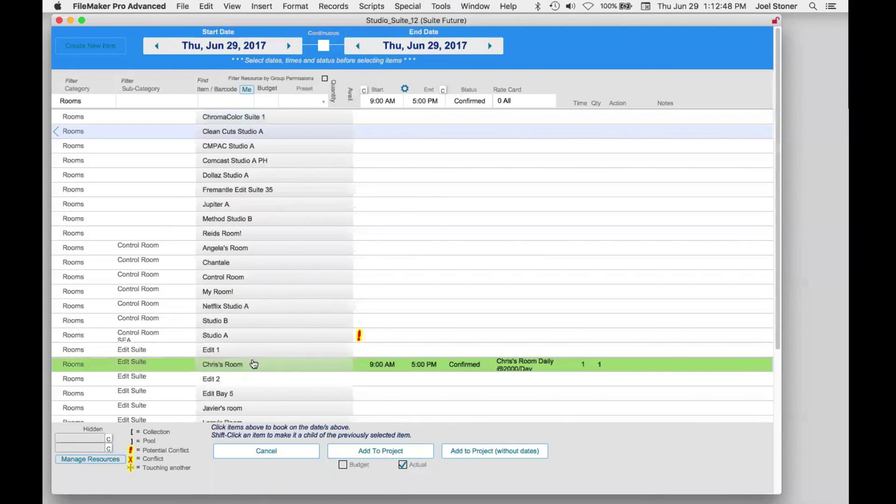
pyautogui.click(257, 293)
pyautogui.click(256, 263)
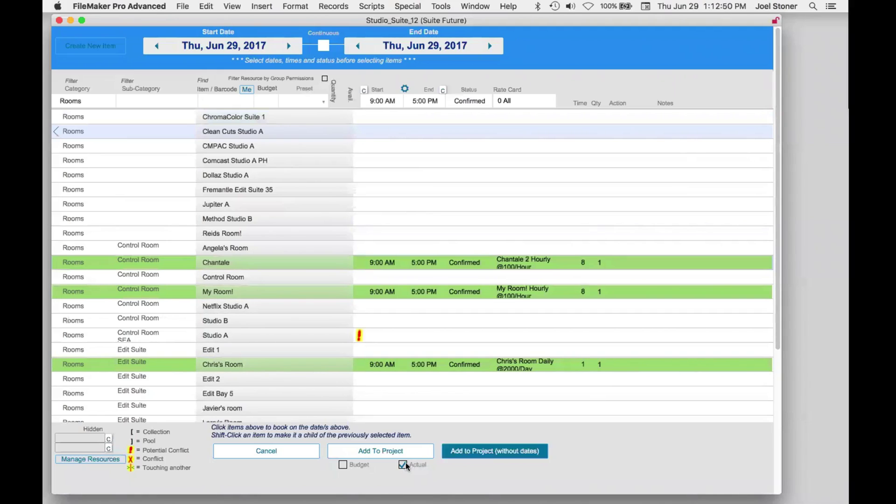
pyautogui.click(386, 452)
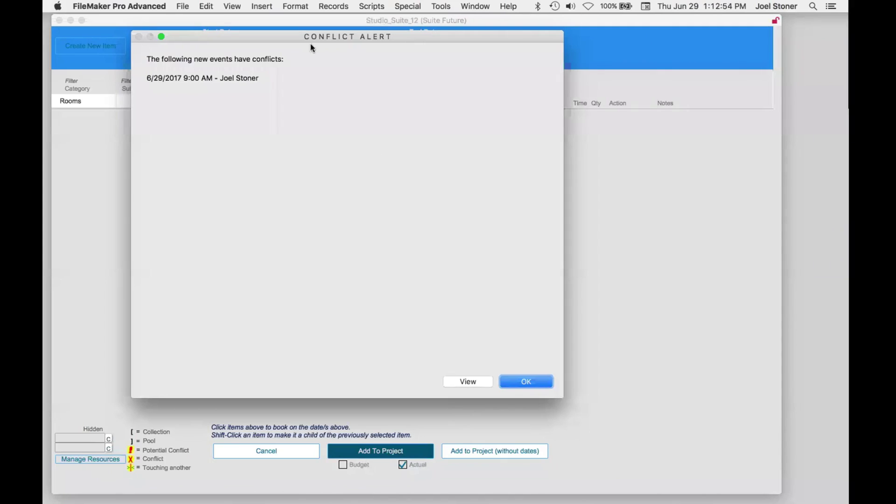
pyautogui.click(524, 379)
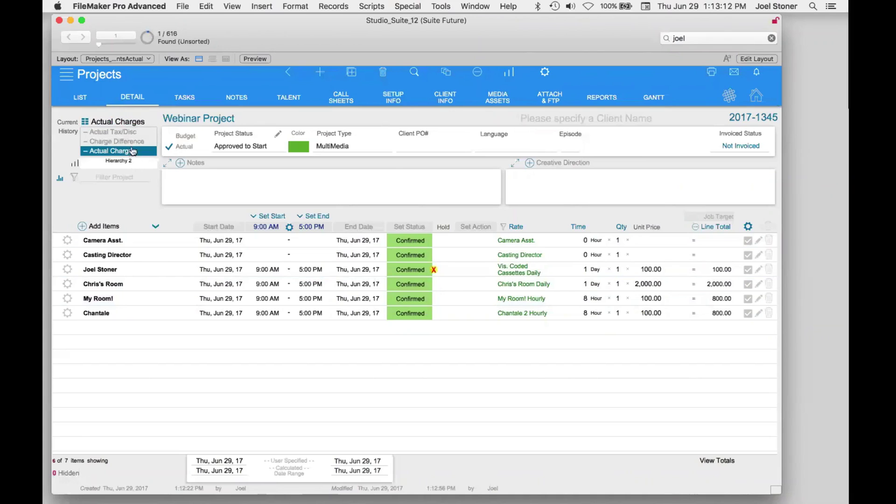
pyautogui.click(128, 122)
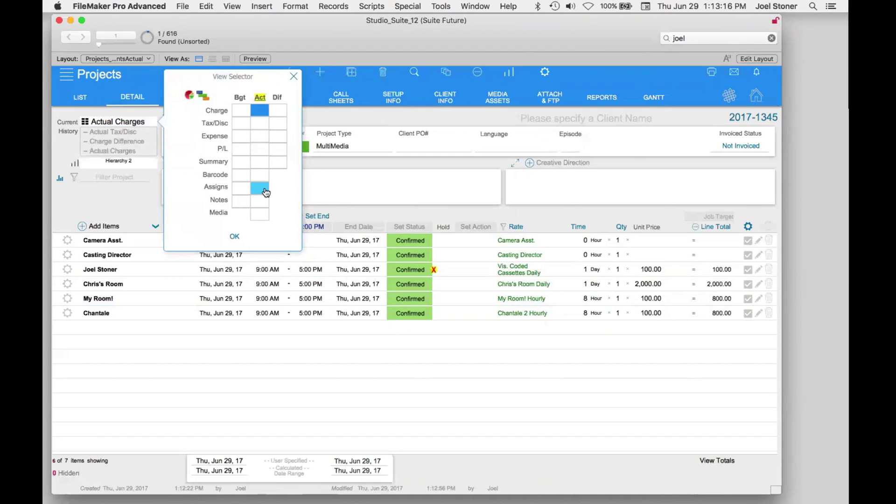
pyautogui.click(144, 204)
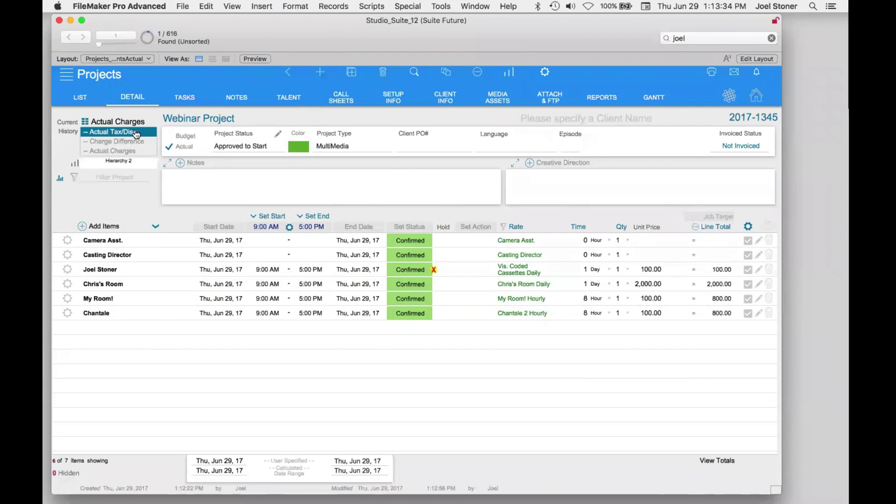
pyautogui.click(136, 134)
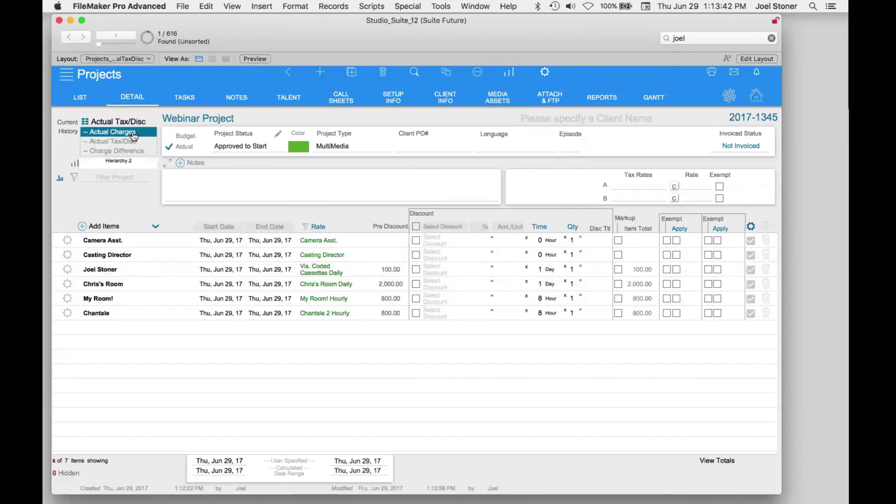
pyautogui.click(133, 135)
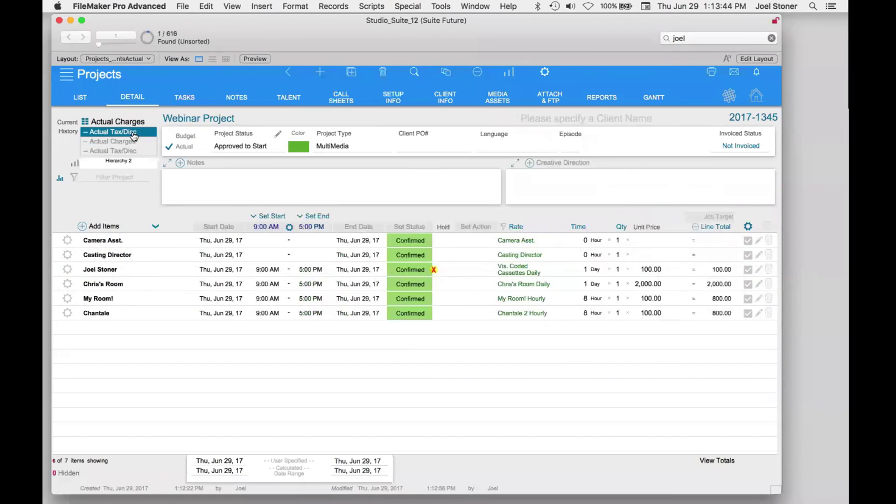
pyautogui.click(133, 133)
pyautogui.click(134, 134)
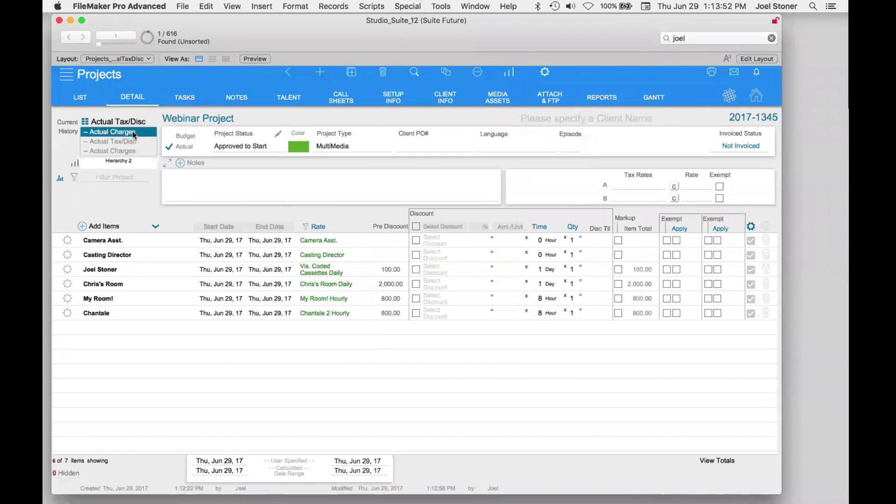
pyautogui.click(134, 135)
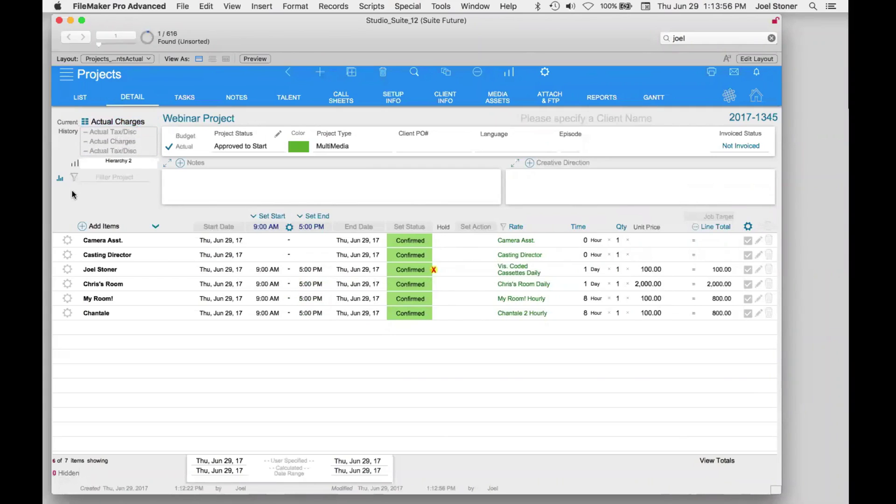
pyautogui.click(60, 178)
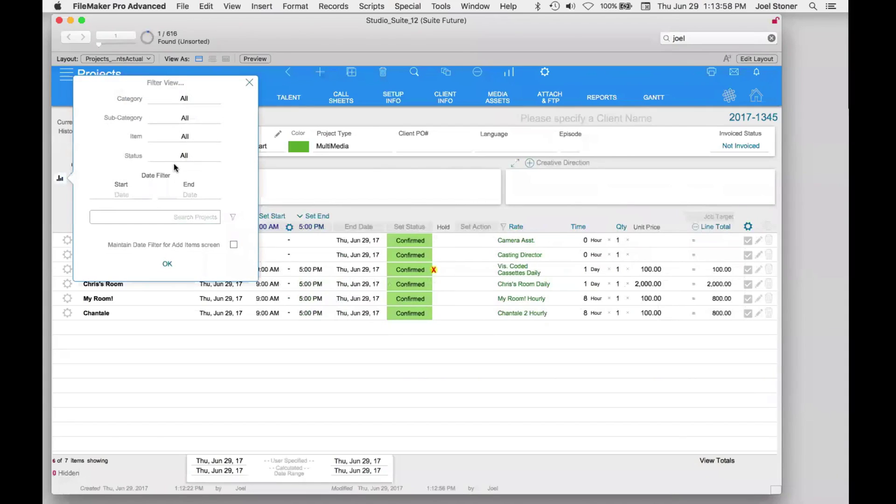
pyautogui.click(180, 99)
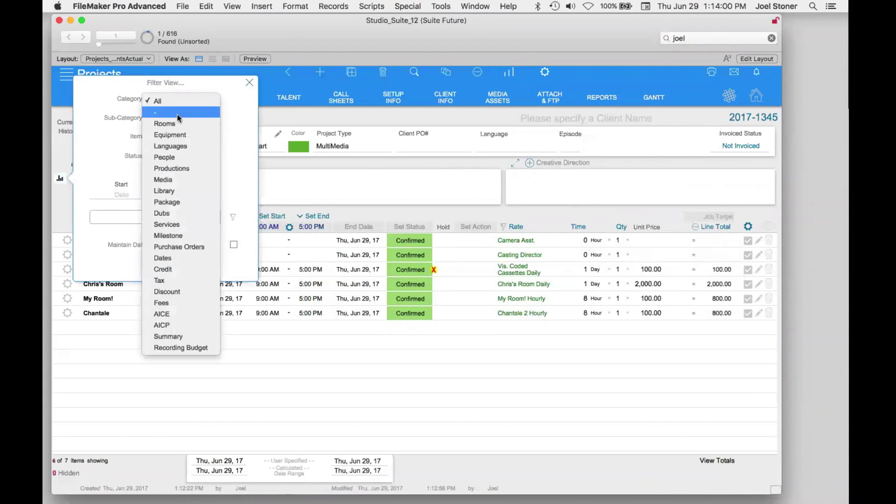
pyautogui.click(181, 124)
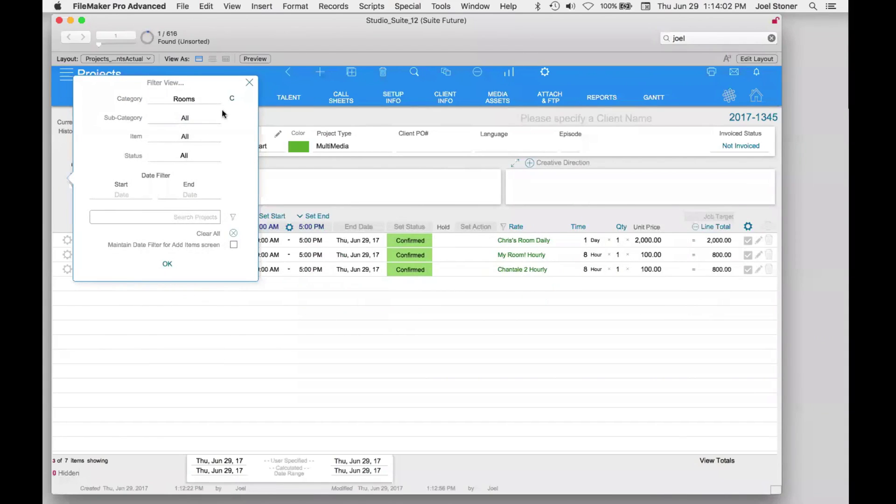
pyautogui.click(243, 85)
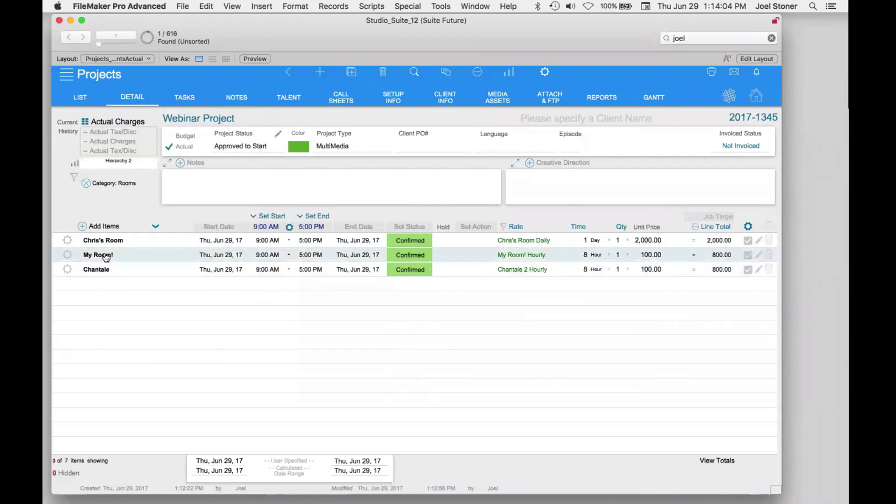
pyautogui.click(87, 184)
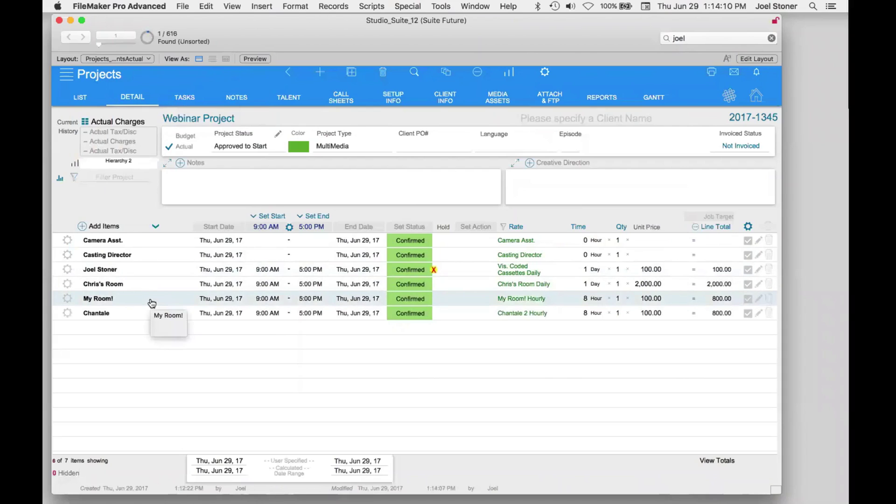
pyautogui.click(757, 273)
pyautogui.write('ouhz drobuh lIUfrbn')
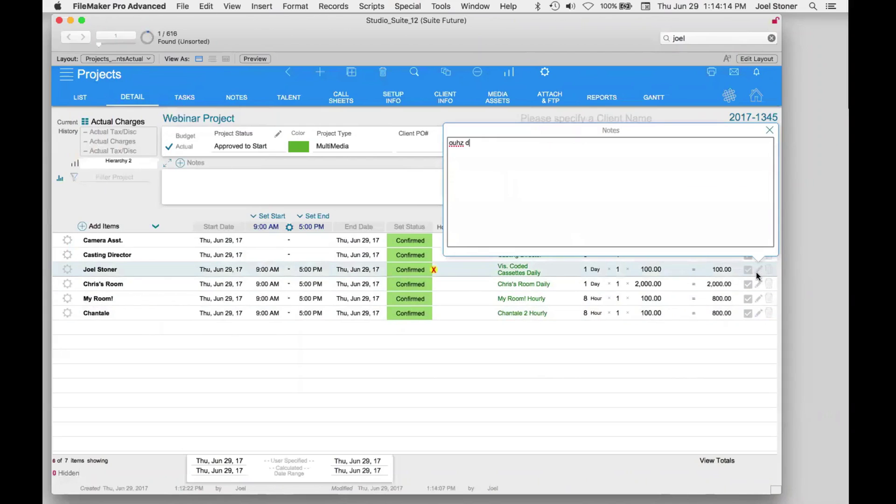
pyautogui.press('Return')
pyautogui.write("oEJ' bij ':DK")
pyautogui.press('Return')
pyautogui.write('bm')
pyautogui.press('Return')
pyautogui.write('zgtnazrymdt.')
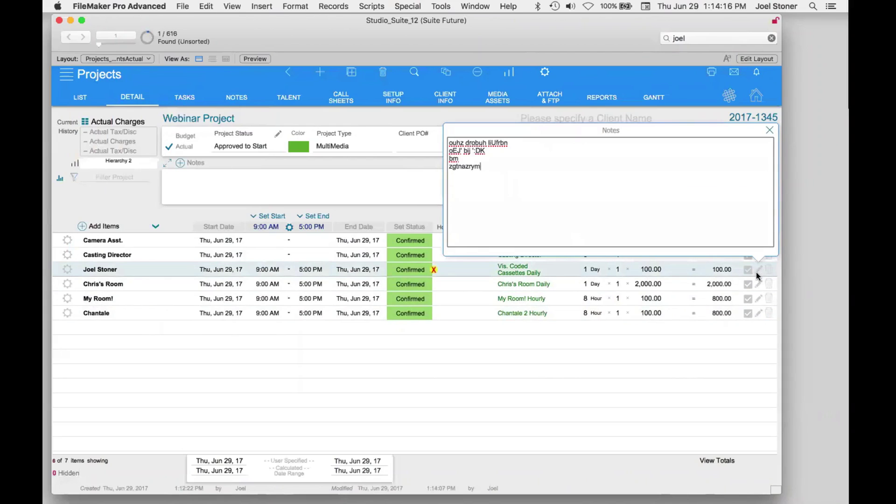
pyautogui.click(770, 130)
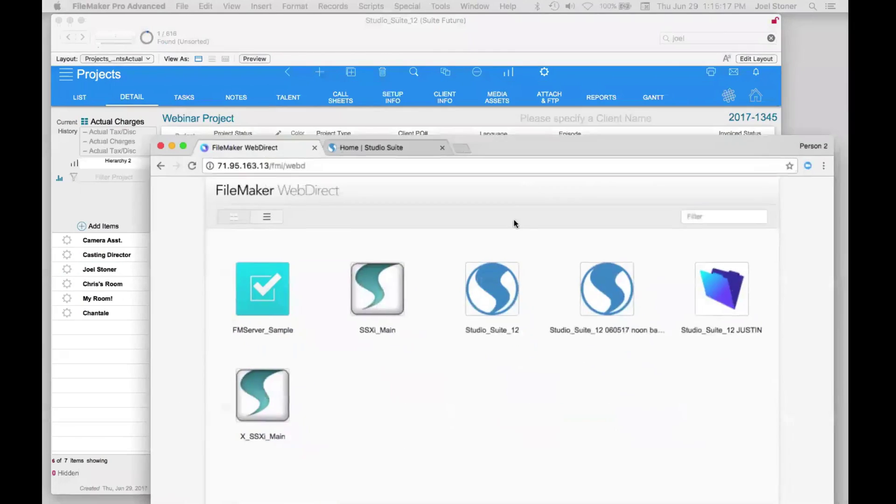
# - Sign in to WebDirect with the account name and password to open Studio_Suite_12
pyautogui.moveTo(535, 144); pyautogui.dragTo(449, 28)
pyautogui.write('Joel')
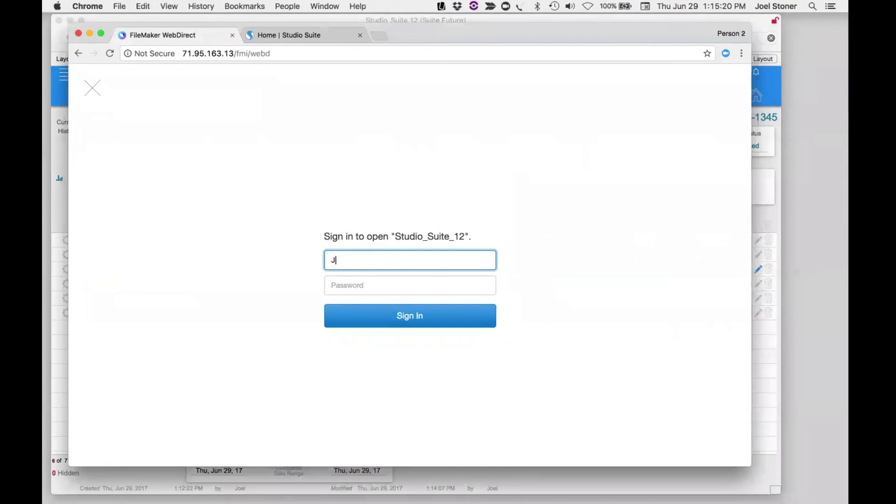
pyautogui.press('Tab')
pyautogui.write('•')
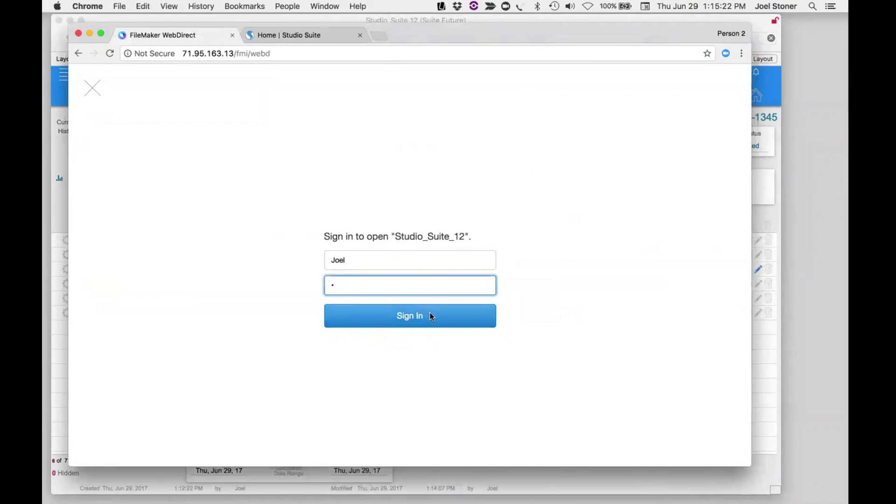
pyautogui.click(430, 313)
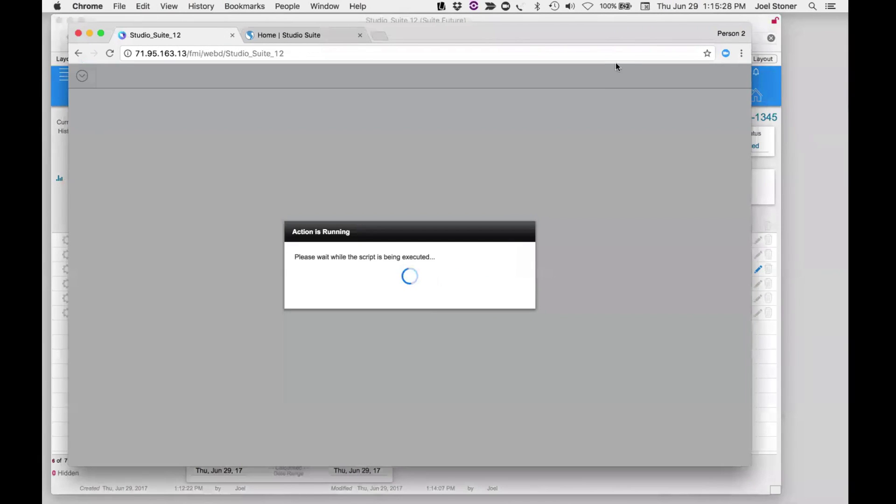
# - Dismiss the script log message and enlarge and reposition the browser window
pyautogui.moveTo(675, 34); pyautogui.dragTo(658, 31)
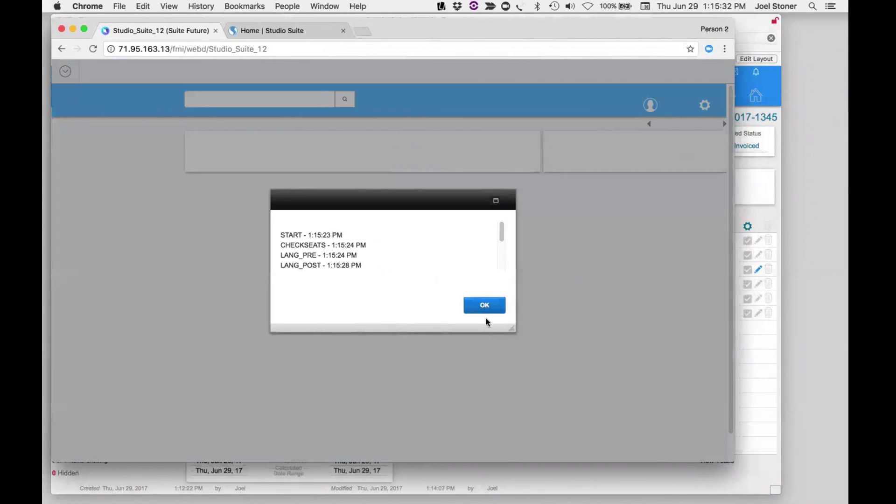
pyautogui.click(486, 309)
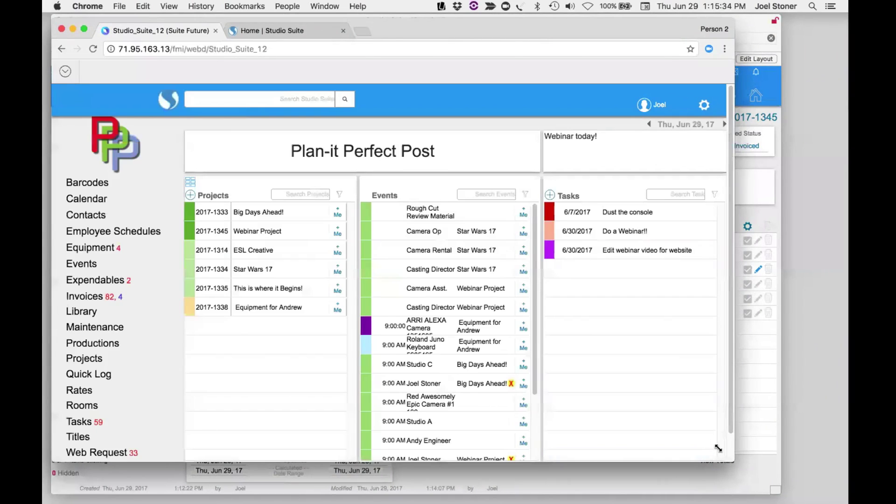
pyautogui.moveTo(732, 460); pyautogui.dragTo(787, 487)
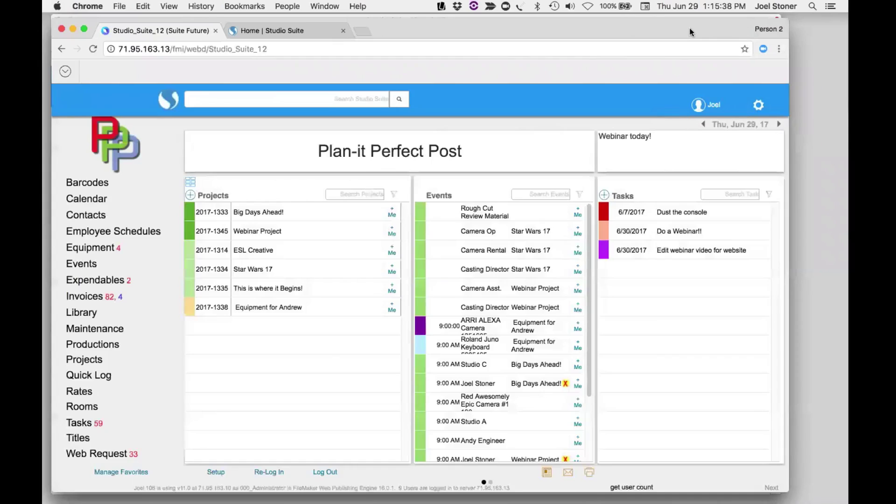
pyautogui.moveTo(690, 32); pyautogui.dragTo(699, 29)
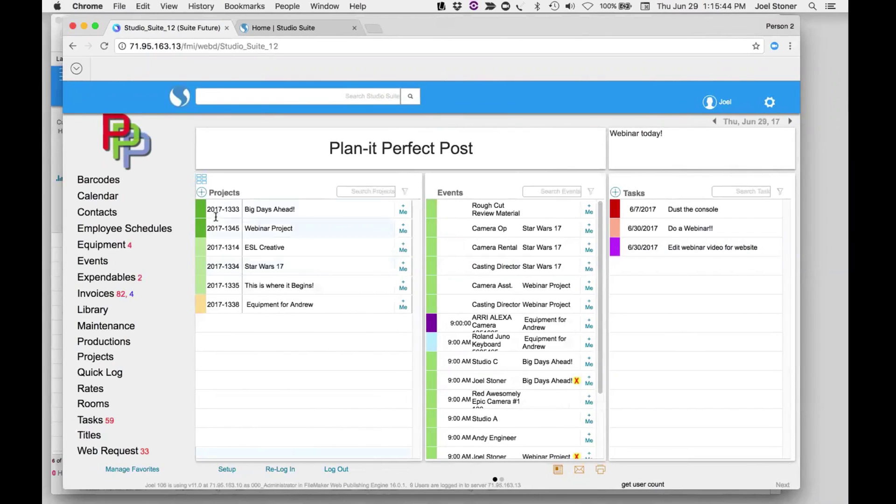
# - Show the Projects by Status board and scroll through the In Progress and Complete columns
pyautogui.click(203, 192)
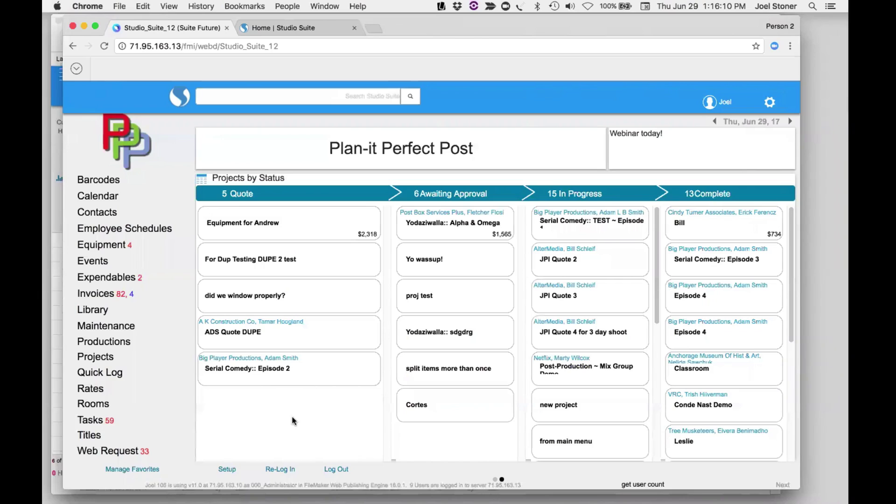
pyautogui.scroll(-3, 596, 390)
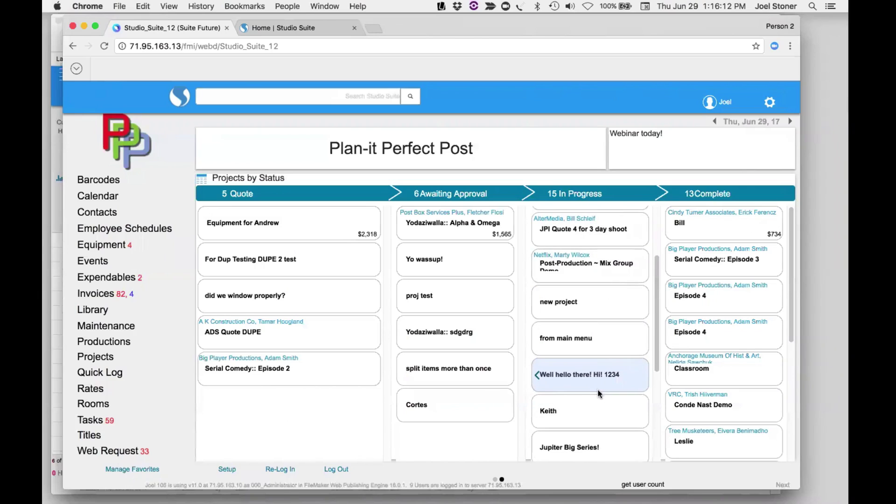
pyautogui.scroll(-4, 597, 393)
pyautogui.scroll(7, 592, 387)
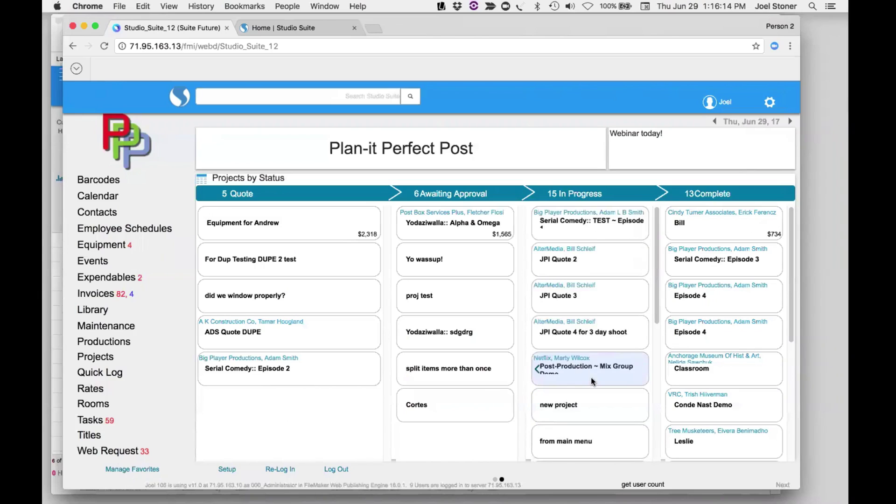
pyautogui.scroll(-4, 687, 371)
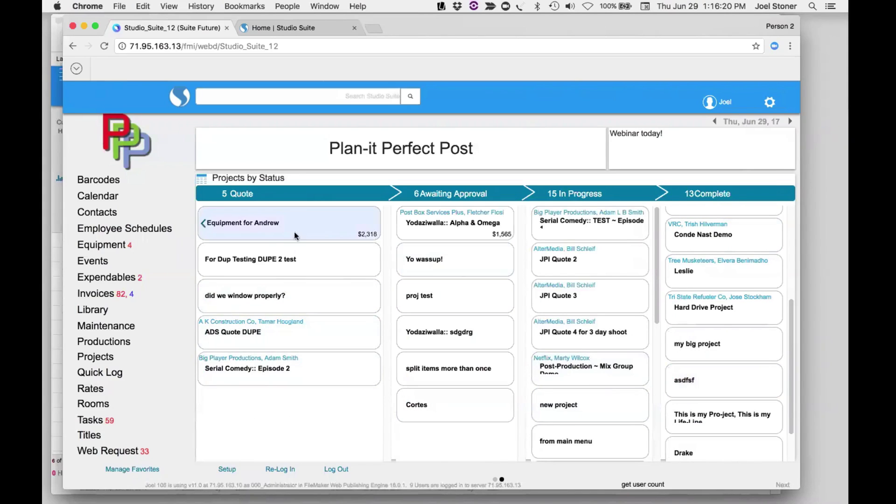
# - Open the Equipment for Andrew quote and move Chrome aside to reveal FileMaker behind
pyautogui.click(265, 232)
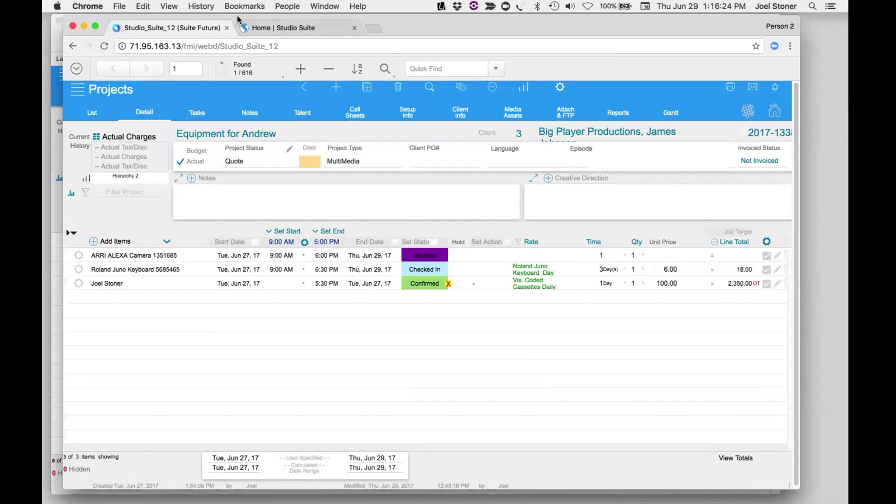
pyautogui.moveTo(380, 27); pyautogui.dragTo(388, 29)
pyautogui.moveTo(74, 23); pyautogui.dragTo(268, 51)
# - Quick Find 'equipment' in desktop FileMaker, open Equipment for Andrew, then return to Chrome
pyautogui.click(237, 42)
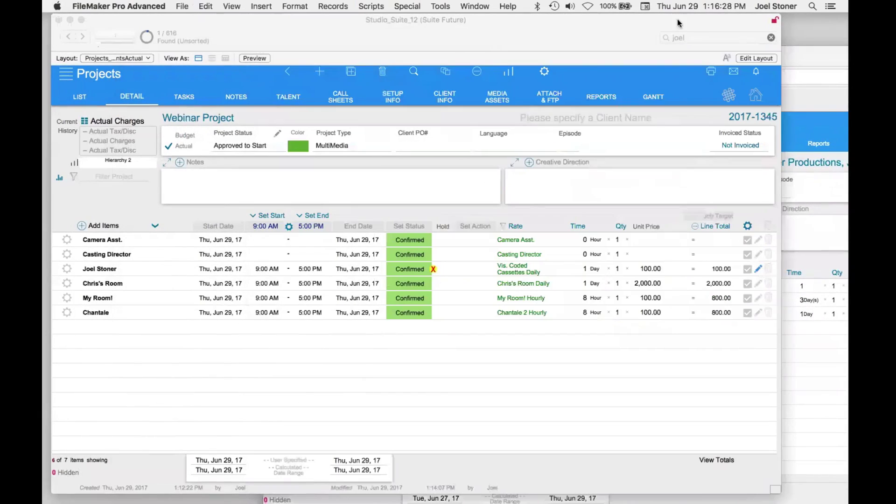
pyautogui.click(688, 36)
pyautogui.doubleClick(689, 35)
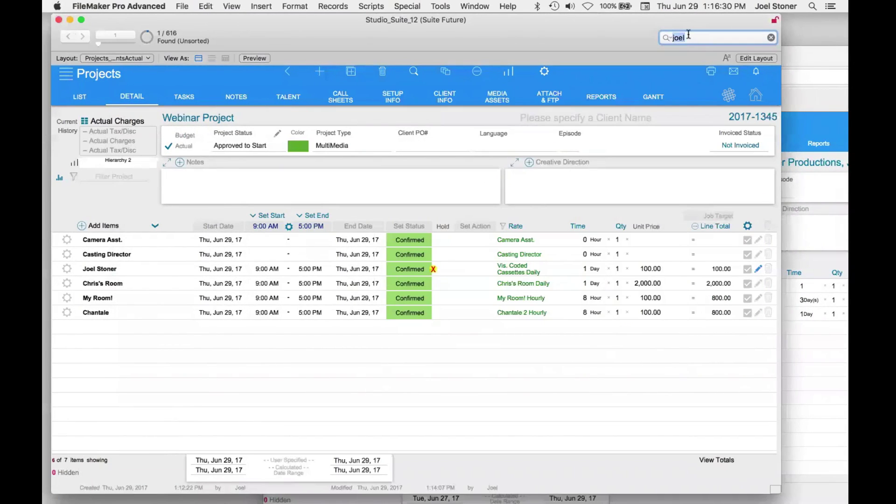
pyautogui.write('equipment')
pyautogui.press('Return')
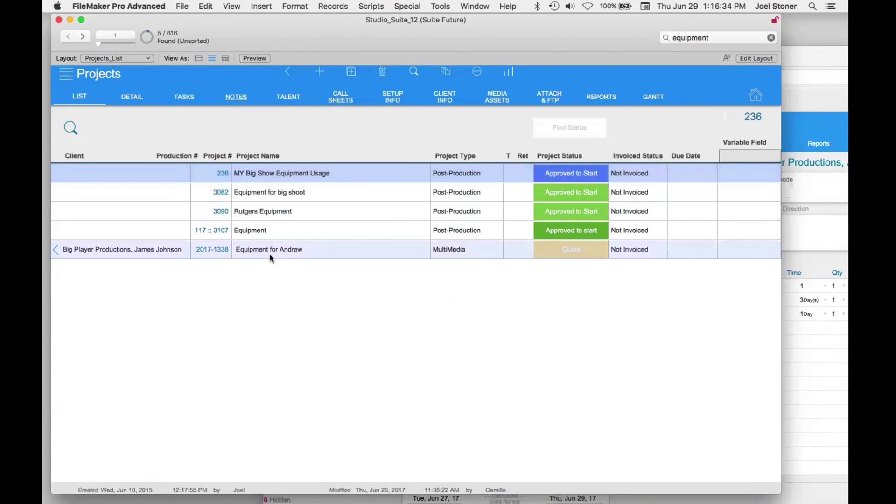
pyautogui.click(271, 258)
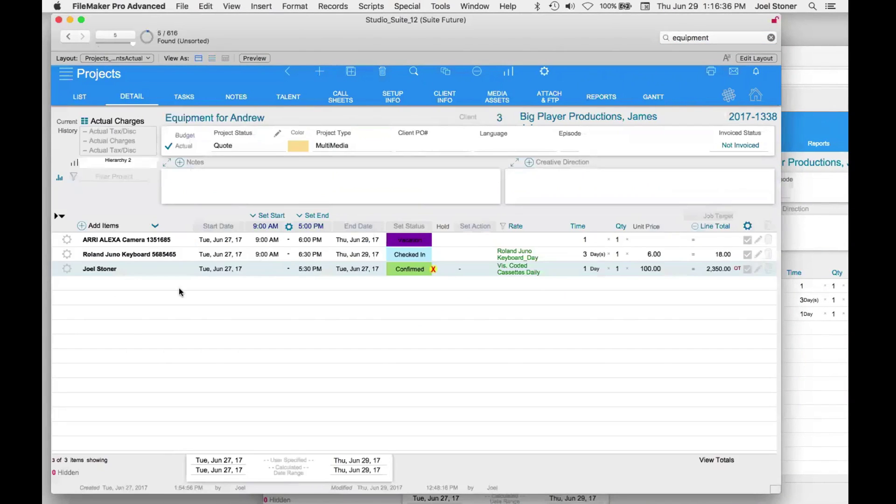
pyautogui.click(794, 55)
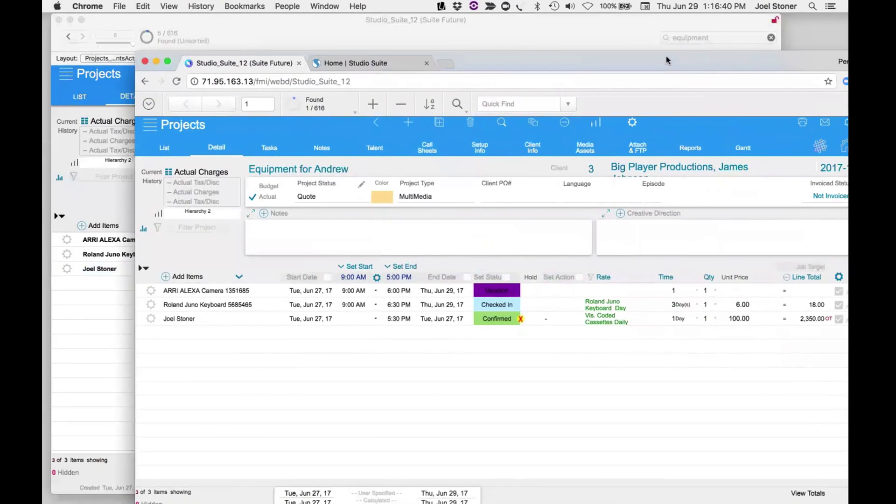
# - Change the ARRI ALEXA charge line's item to Avalon 737 Outboard #2 Duplicate and save
pyautogui.doubleClick(840, 50)
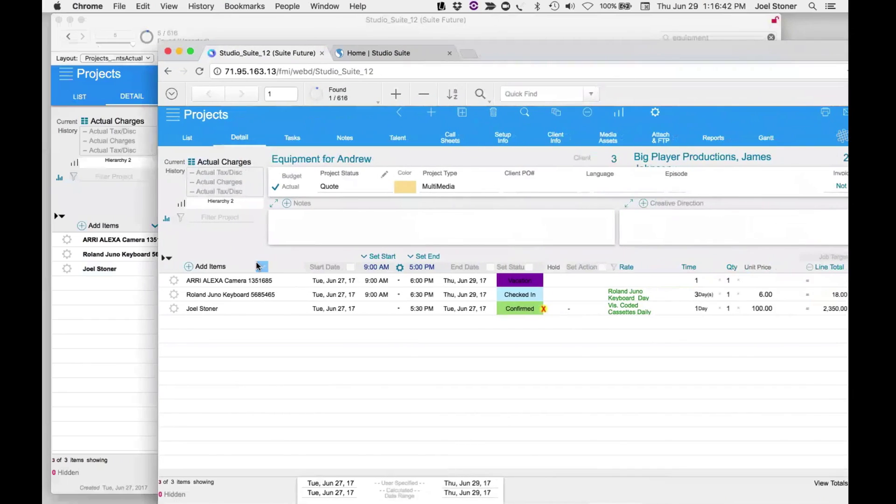
pyautogui.click(223, 283)
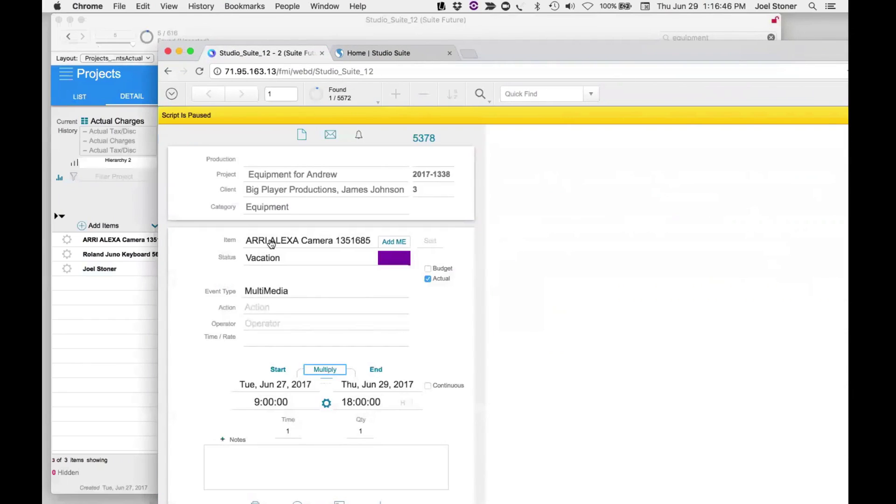
pyautogui.click(270, 241)
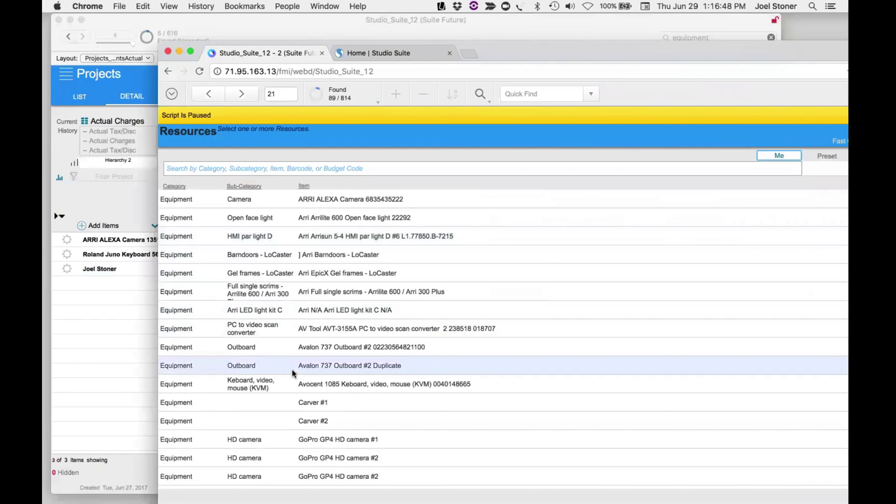
pyautogui.click(322, 365)
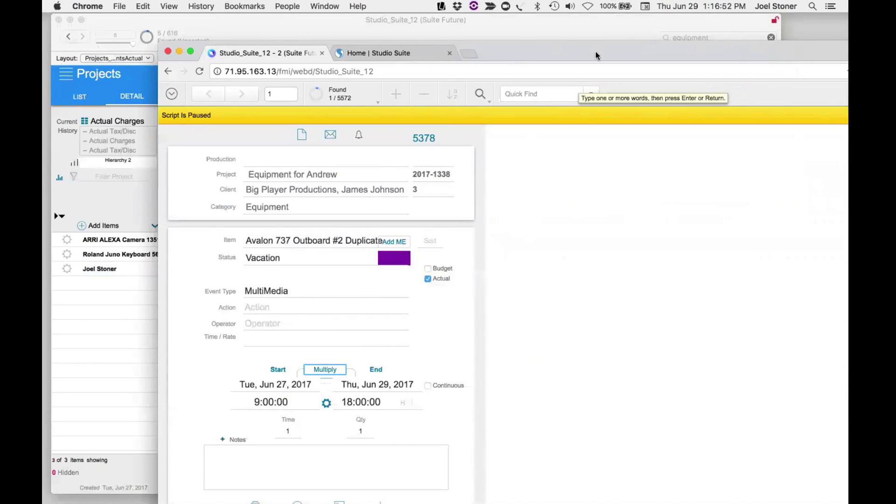
pyautogui.moveTo(595, 51); pyautogui.dragTo(583, 24)
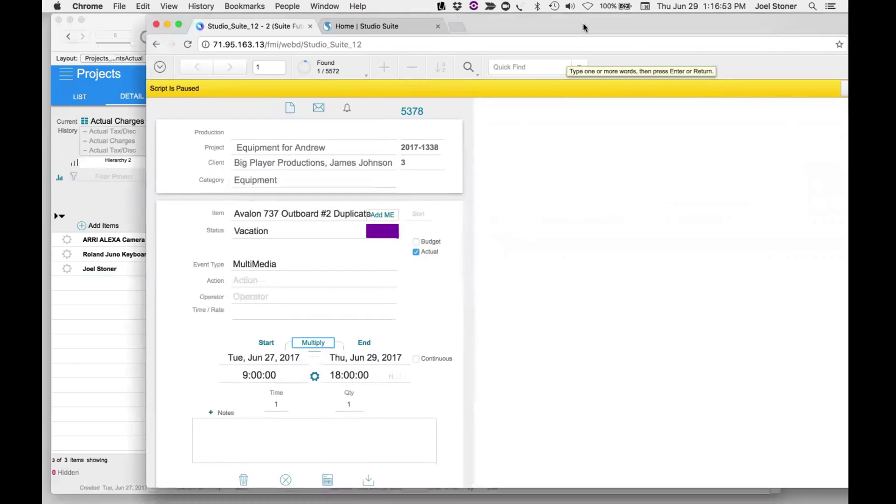
pyautogui.click(362, 484)
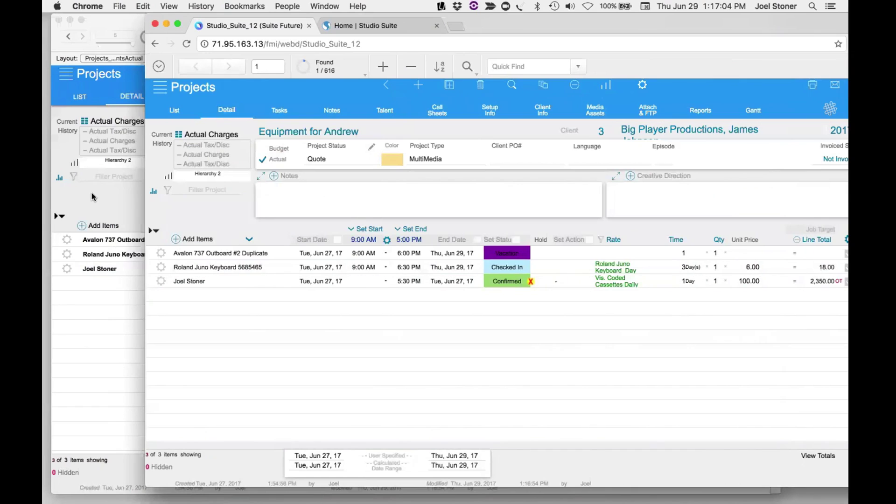
# - In desktop FileMaker, mark all charge lines with Select All For Invoice
pyautogui.click(112, 219)
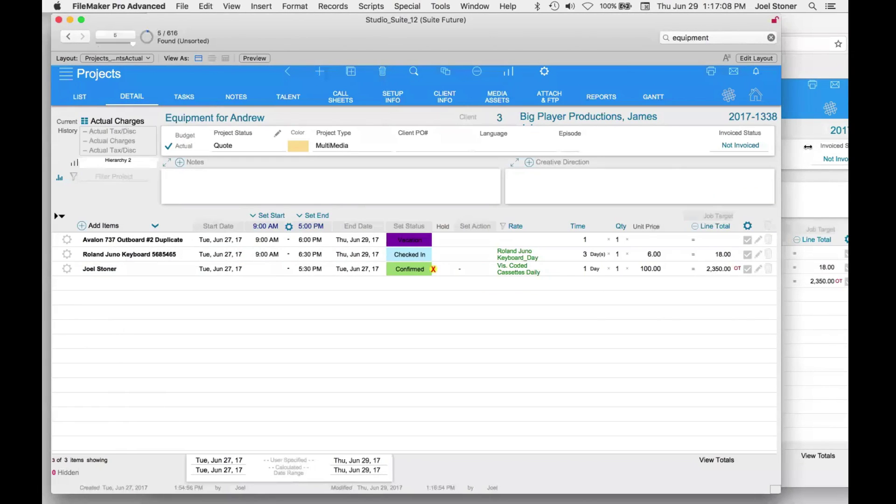
pyautogui.click(733, 145)
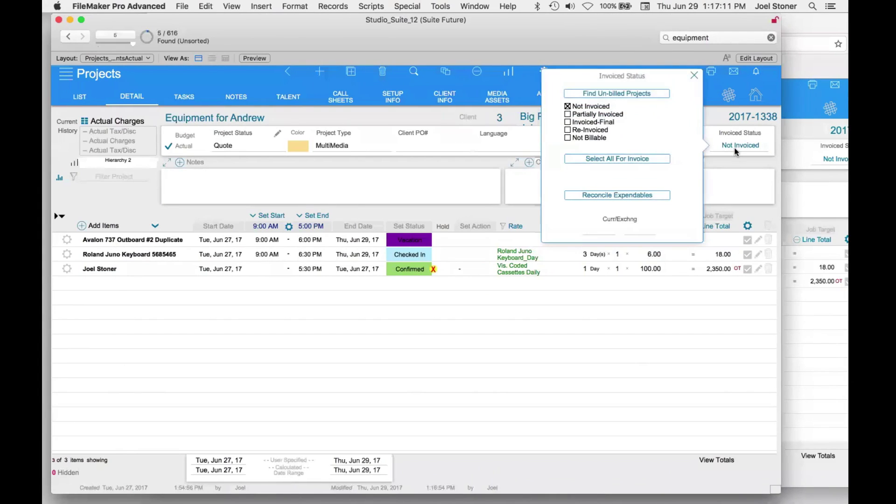
pyautogui.click(662, 158)
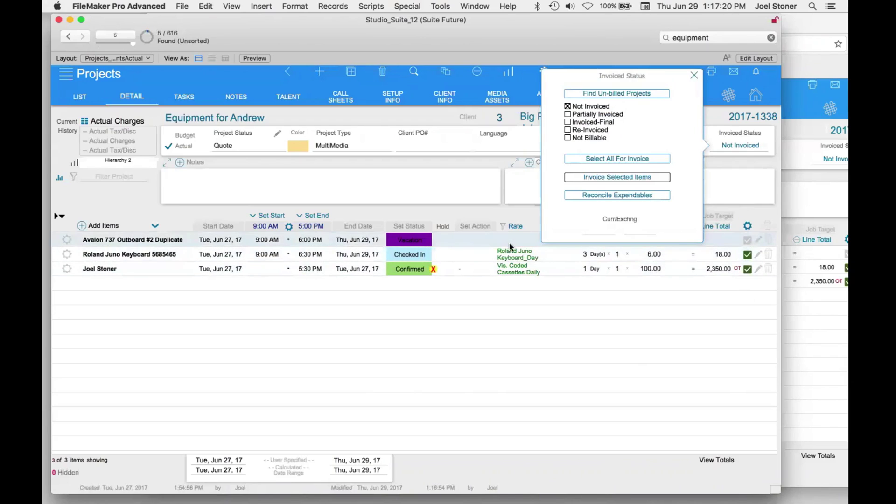
# - Confirm the Avalon line at a daily rate, include it, and invoice the selected items
pyautogui.moveTo(512, 243)
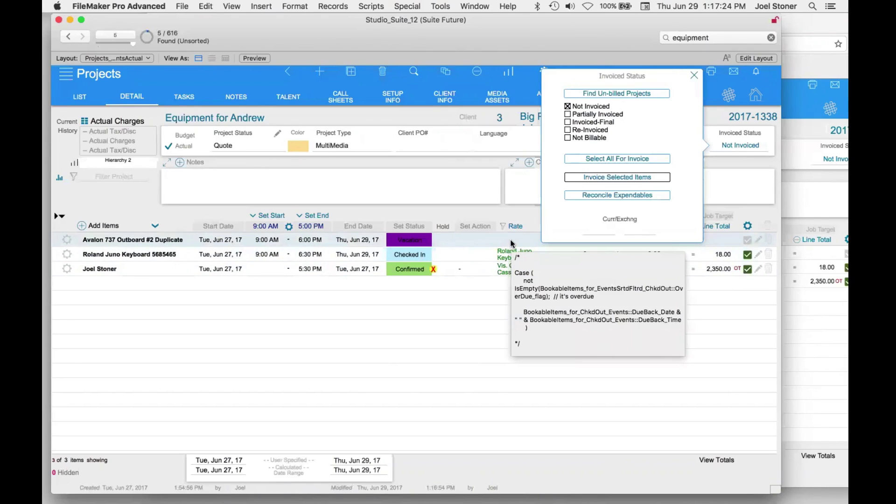
pyautogui.click(406, 240)
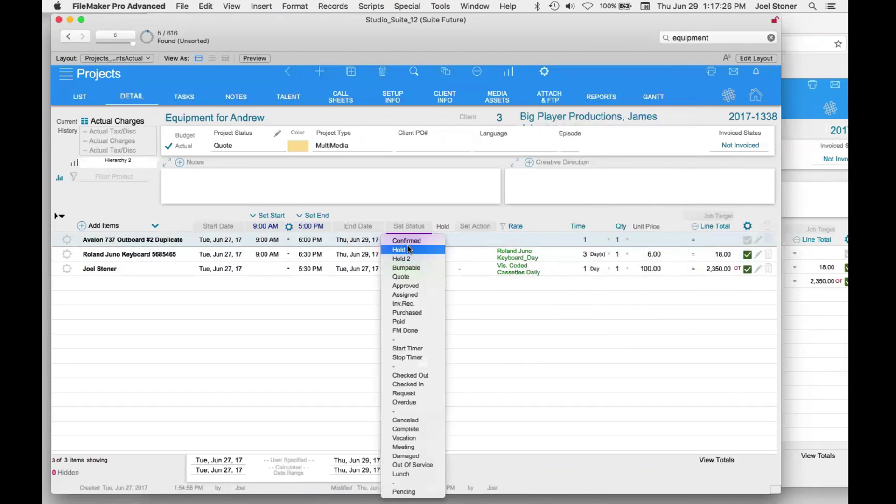
pyautogui.press('Escape')
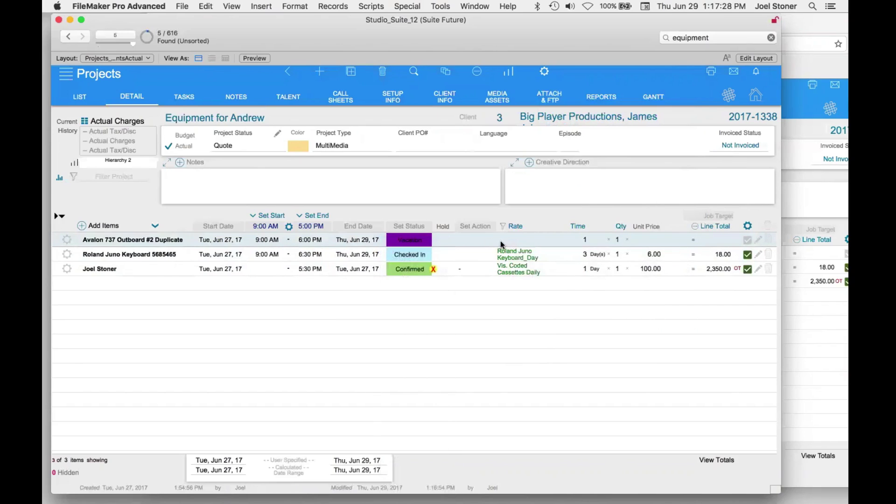
pyautogui.click(507, 239)
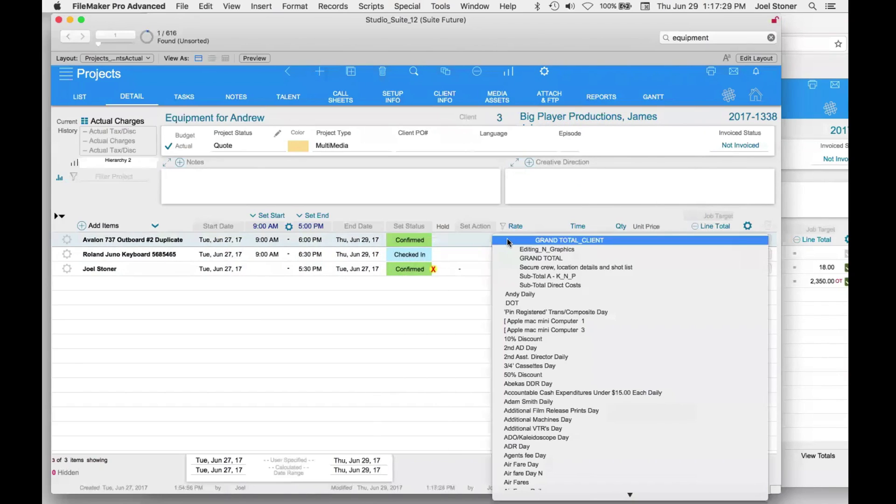
pyautogui.click(576, 402)
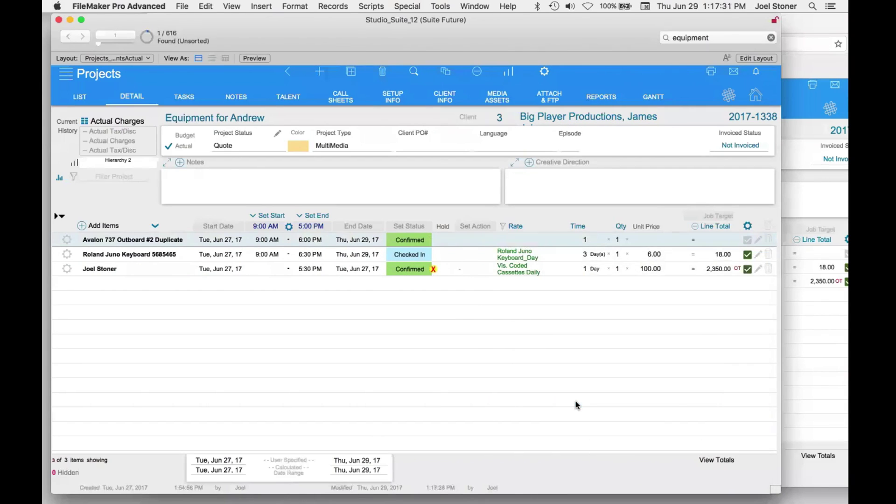
pyautogui.click(747, 240)
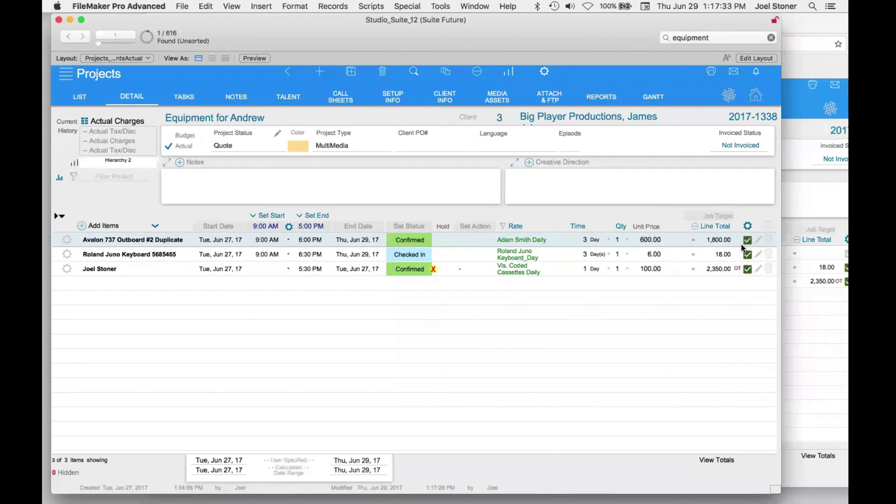
pyautogui.click(724, 149)
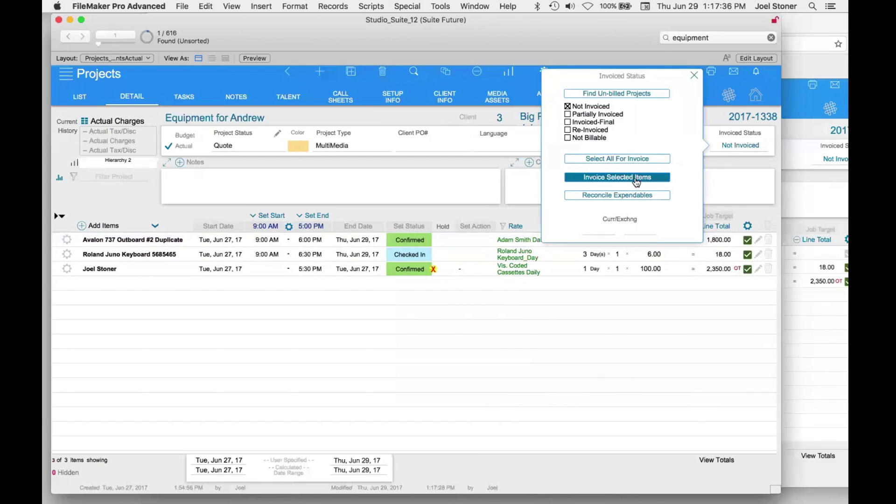
pyautogui.click(634, 178)
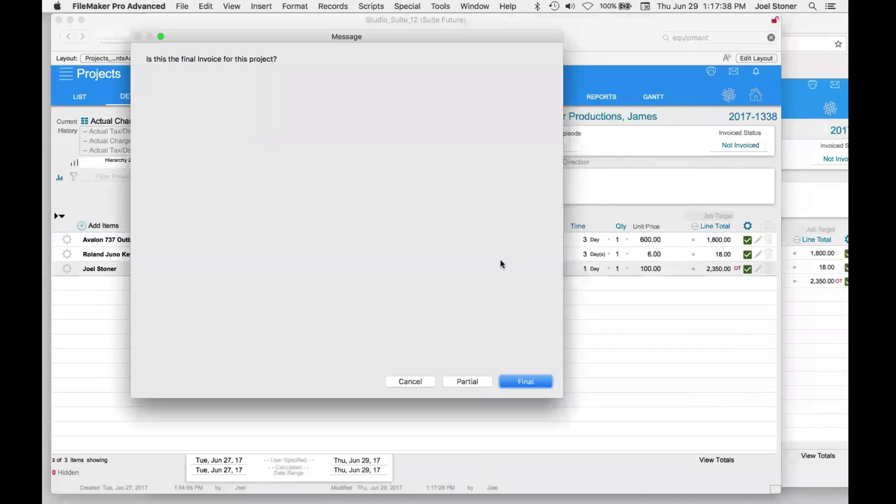
# - Make invoice 189 final and print it, accepting Page Setup and continuing to Print
pyautogui.click(531, 381)
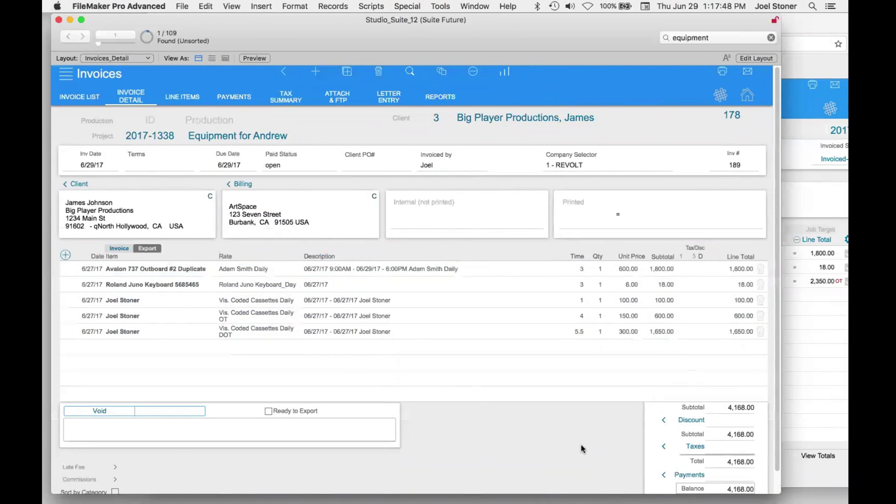
pyautogui.click(722, 73)
pyautogui.click(547, 268)
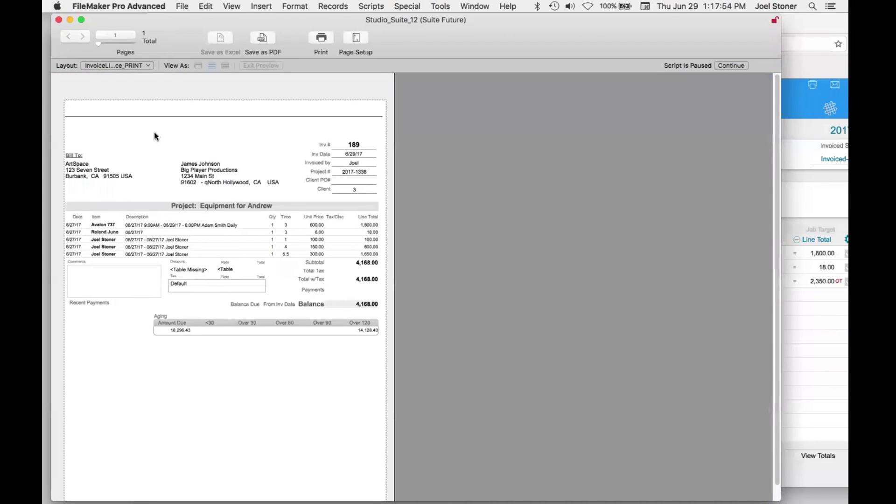
pyautogui.click(719, 65)
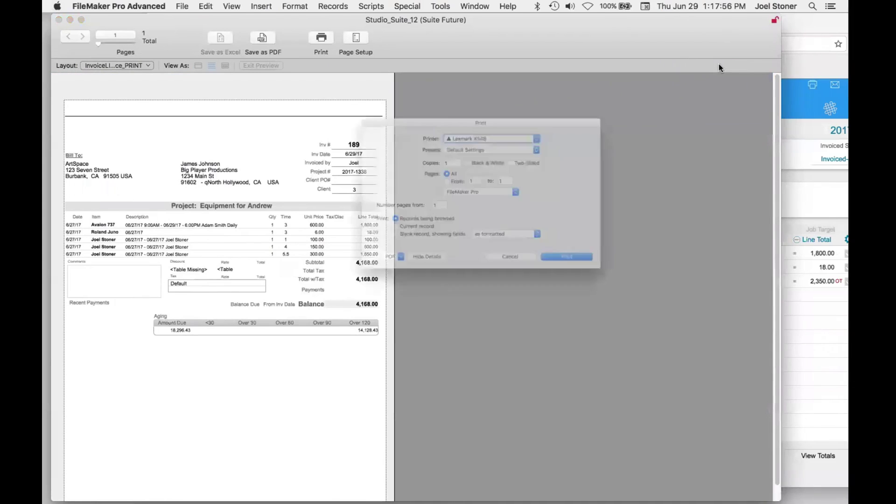
pyautogui.click(628, 284)
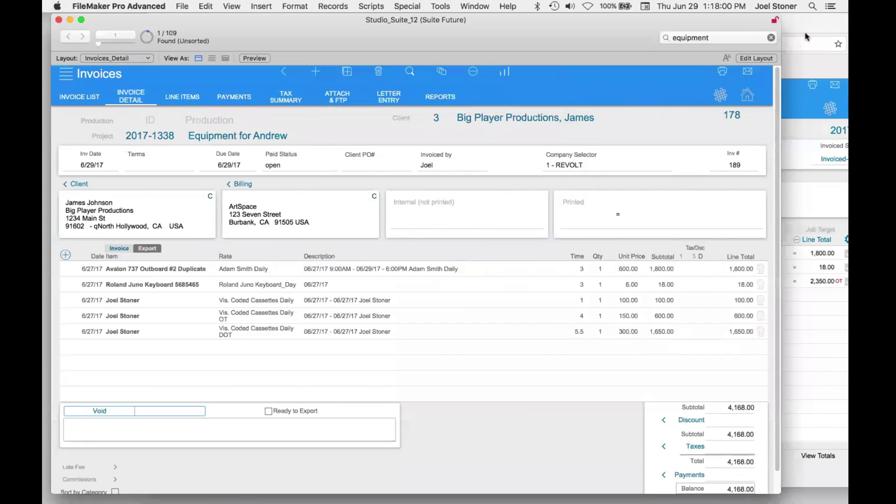
# - Go from the WebDirect home dashboard to Invoices and open invoice 189
pyautogui.click(808, 32)
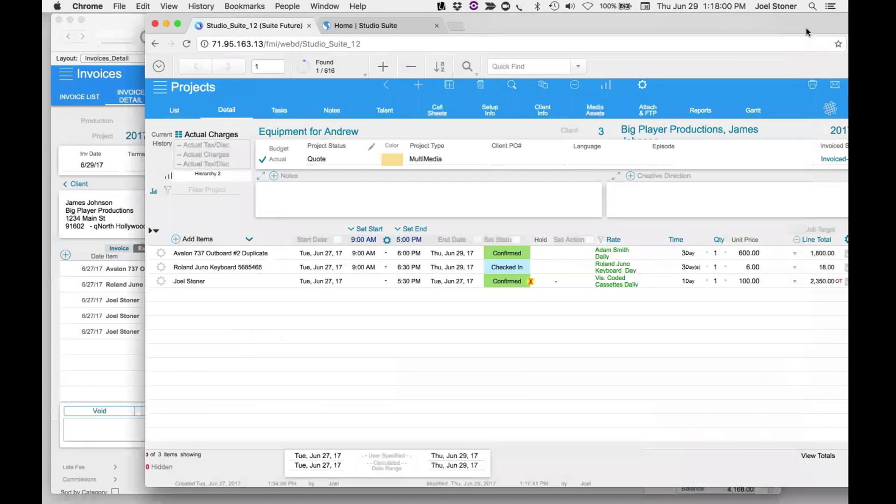
pyautogui.moveTo(789, 32); pyautogui.dragTo(714, 34)
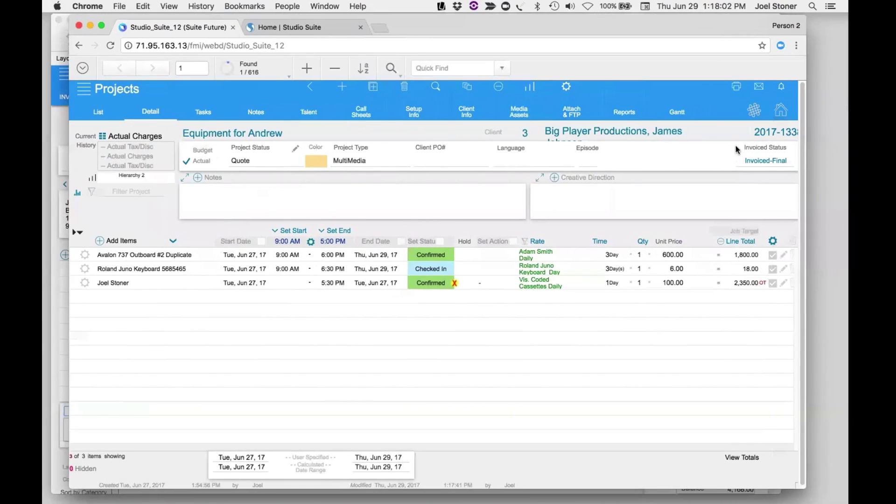
pyautogui.click(780, 111)
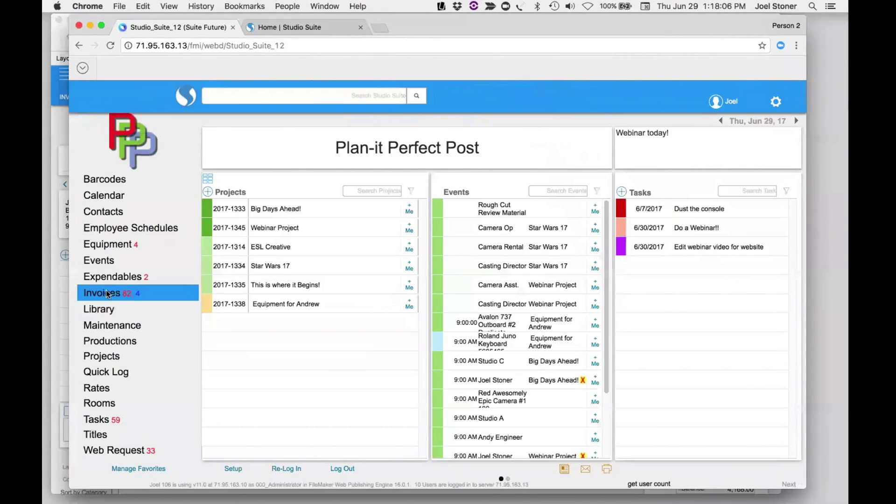
pyautogui.click(107, 294)
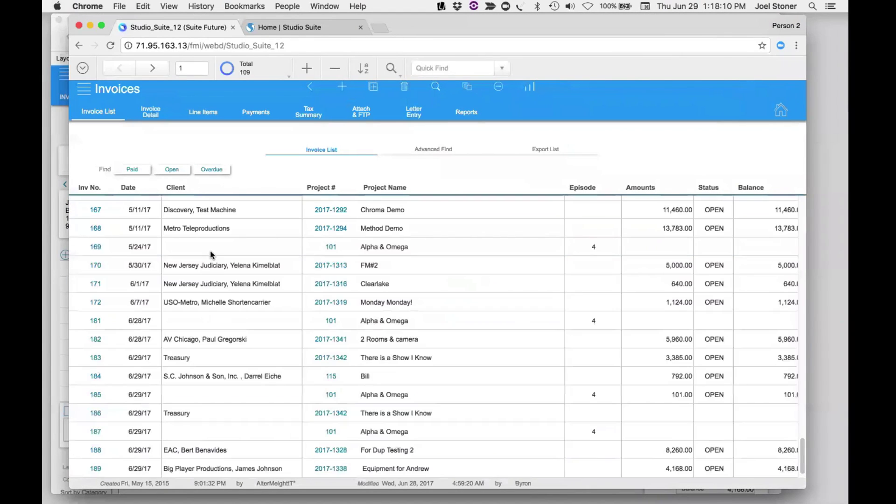
pyautogui.scroll(-1, 214, 370)
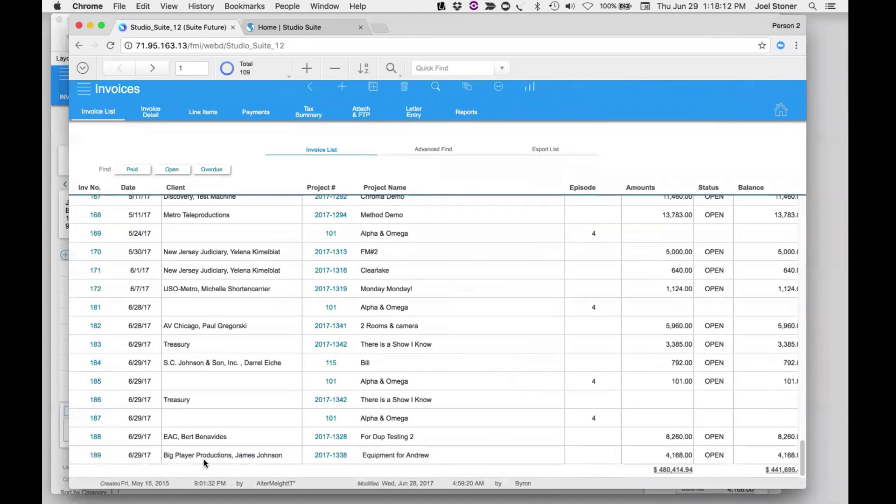
pyautogui.click(204, 460)
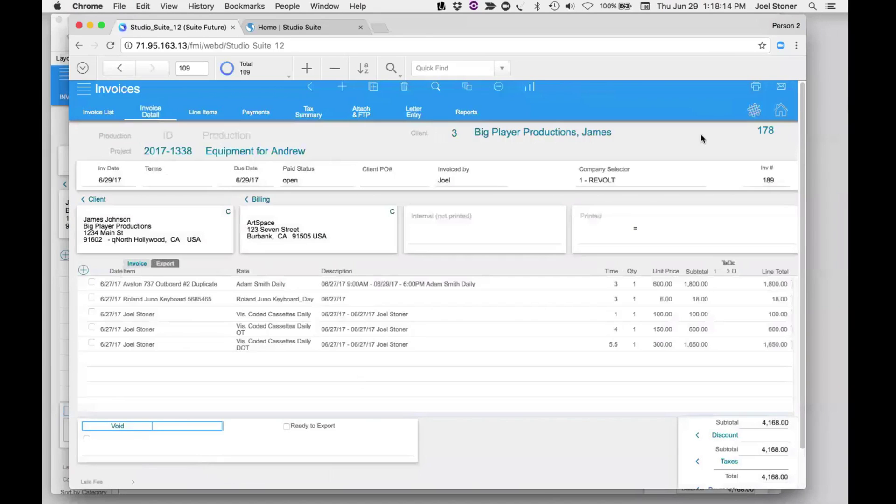
# - Generate invoice 189 as a PDF and scroll through it
pyautogui.click(756, 86)
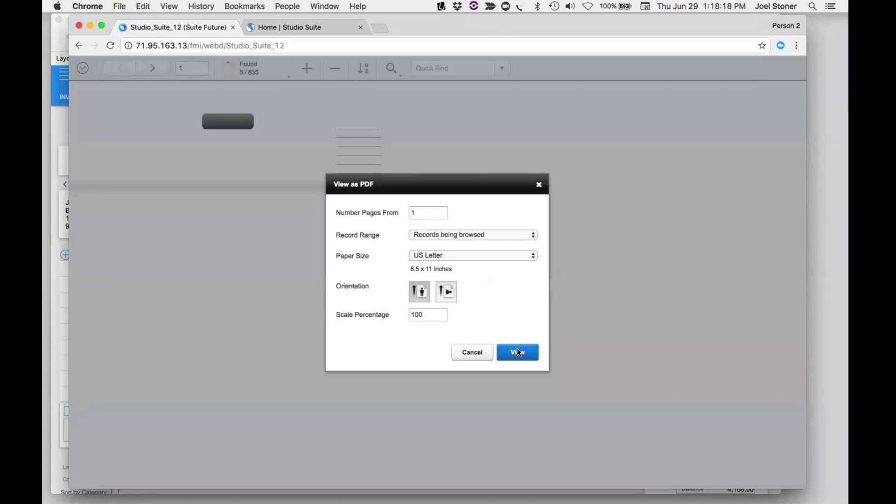
pyautogui.click(518, 352)
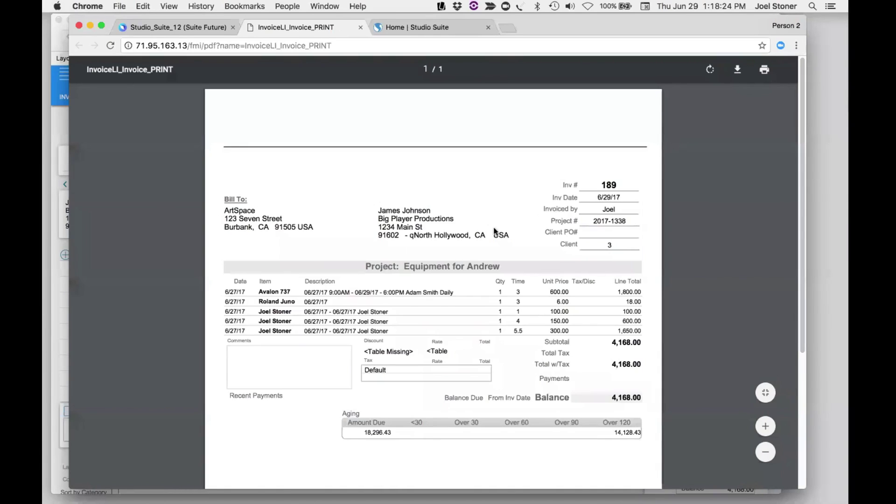
pyautogui.scroll(-5, 488, 293)
pyautogui.scroll(5, 489, 293)
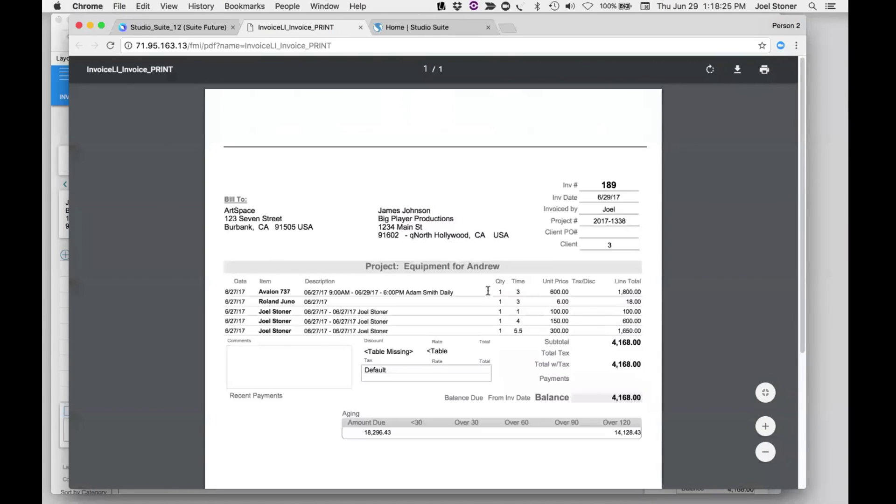
# - Download the PDF to the Desktop as My invoice
pyautogui.click(737, 70)
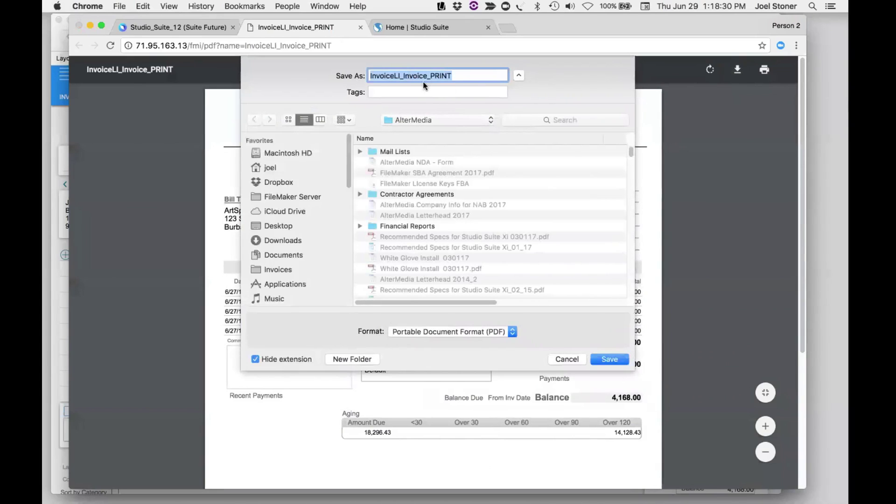
pyautogui.write('My invoice')
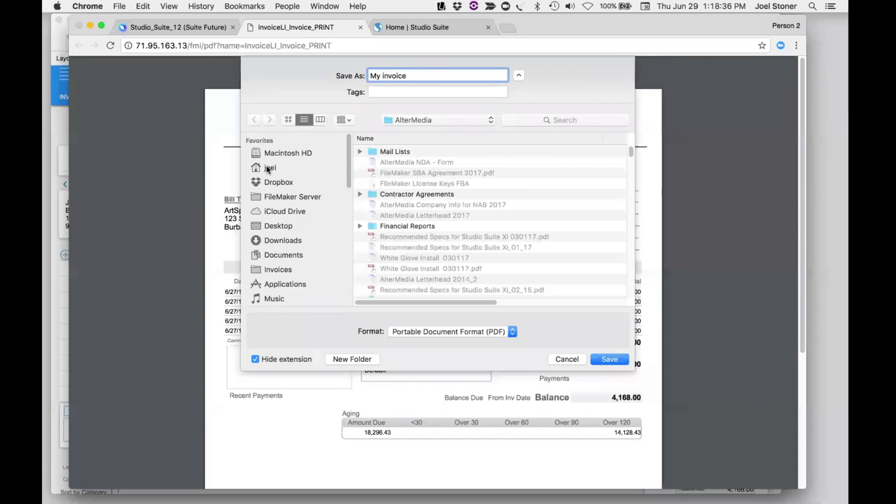
pyautogui.click(271, 227)
pyautogui.click(599, 359)
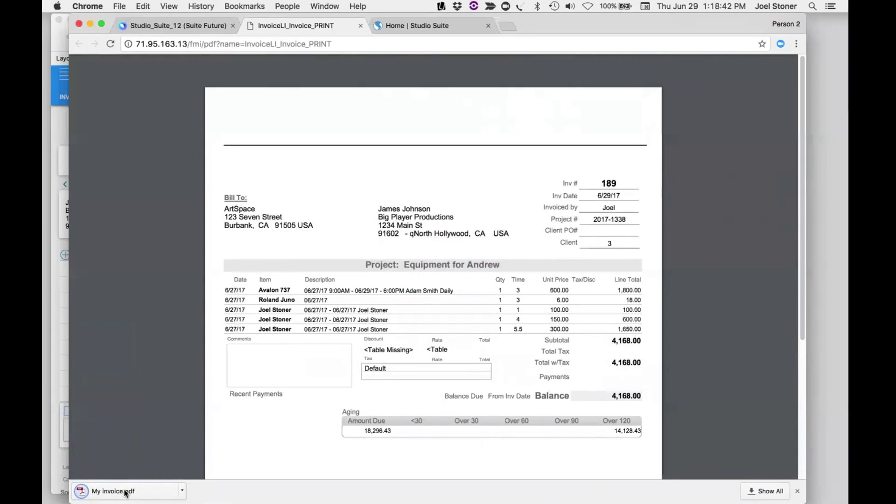
# - Open the saved My invoice.pdf from the download bar and scroll to check it
pyautogui.click(125, 492)
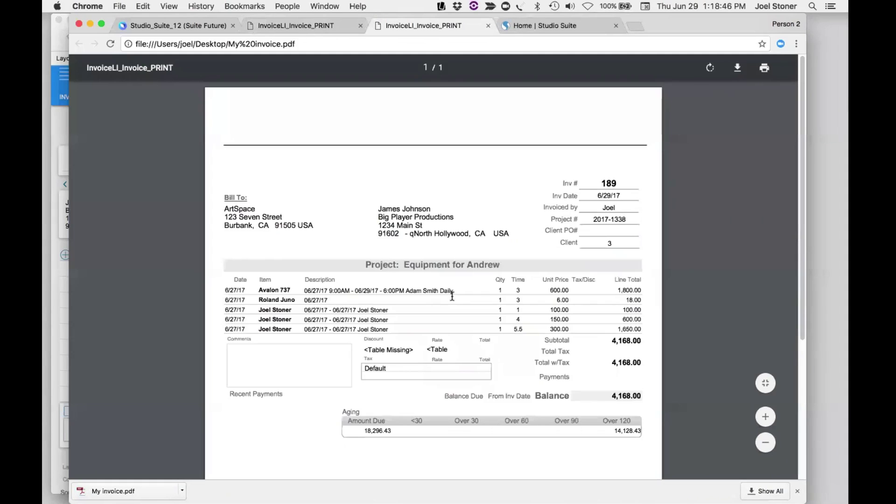
pyautogui.scroll(-4, 450, 296)
pyautogui.scroll(4, 436, 280)
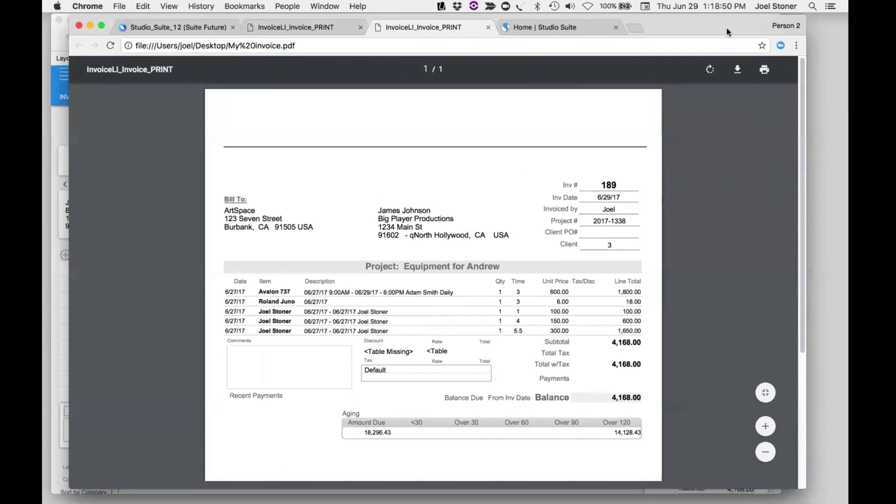
pyautogui.moveTo(729, 32); pyautogui.dragTo(734, 70)
# - Close the PDF tab and return Studio_Suite_12 to its home dashboard via the navigation panel
pyautogui.click(493, 66)
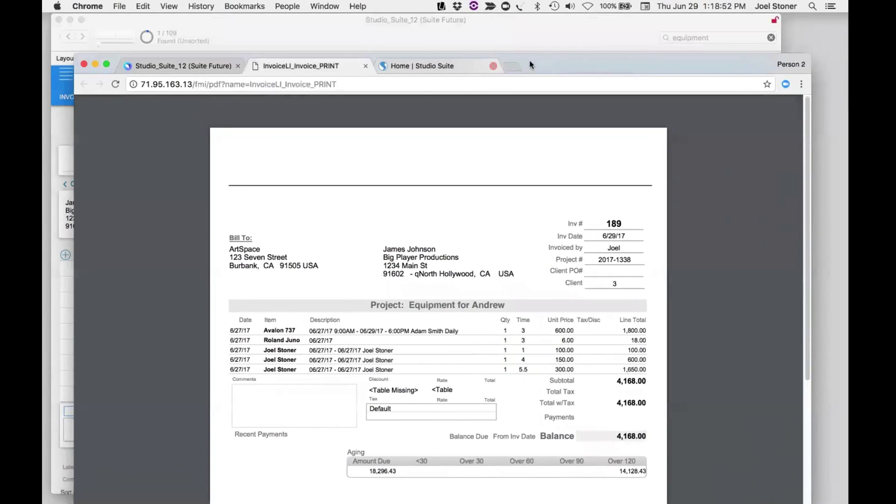
pyautogui.moveTo(603, 59); pyautogui.dragTo(590, 19)
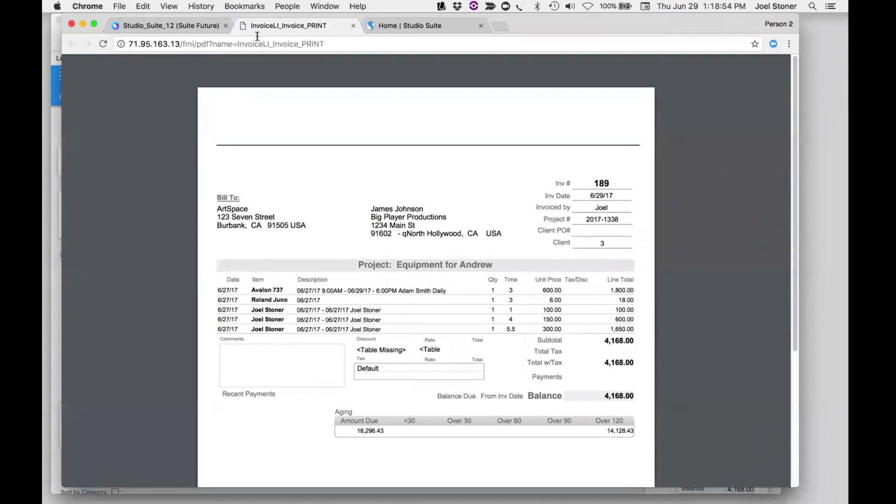
pyautogui.click(201, 27)
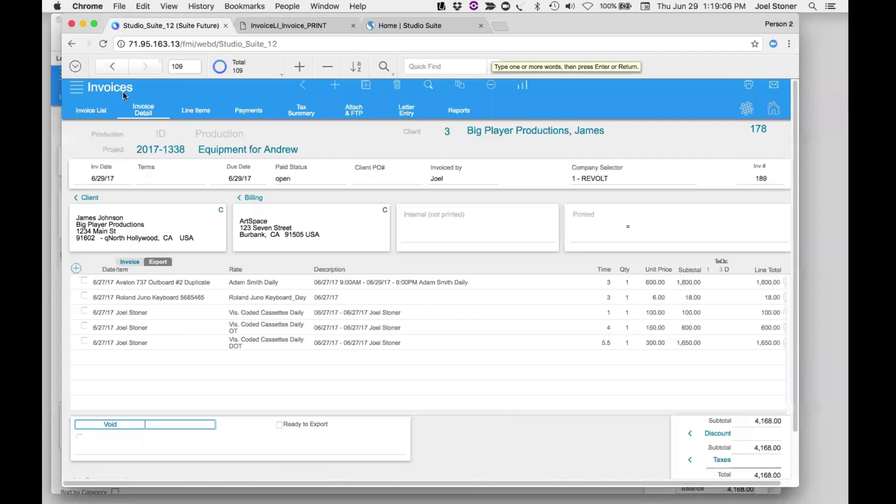
pyautogui.click(93, 88)
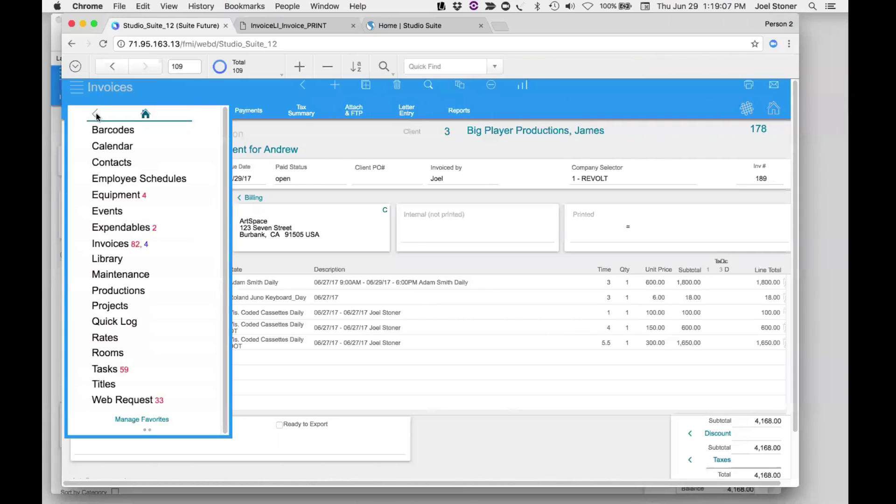
pyautogui.click(141, 115)
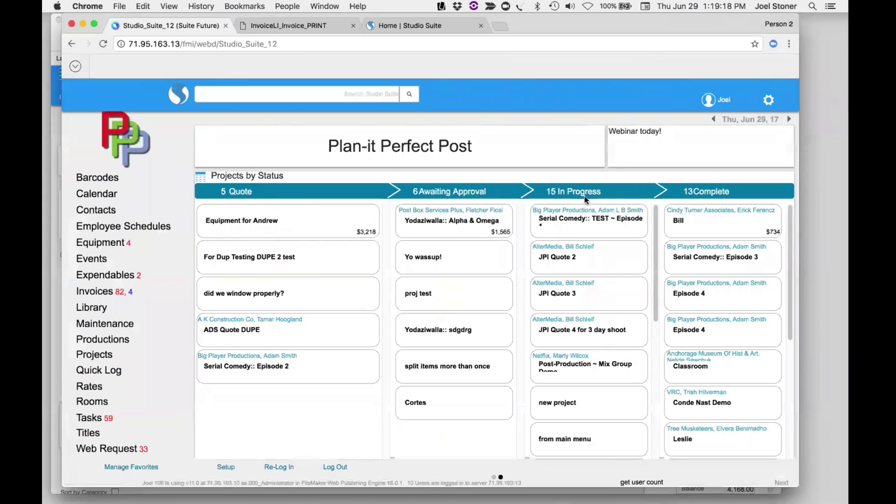
pyautogui.moveTo(476, 294)
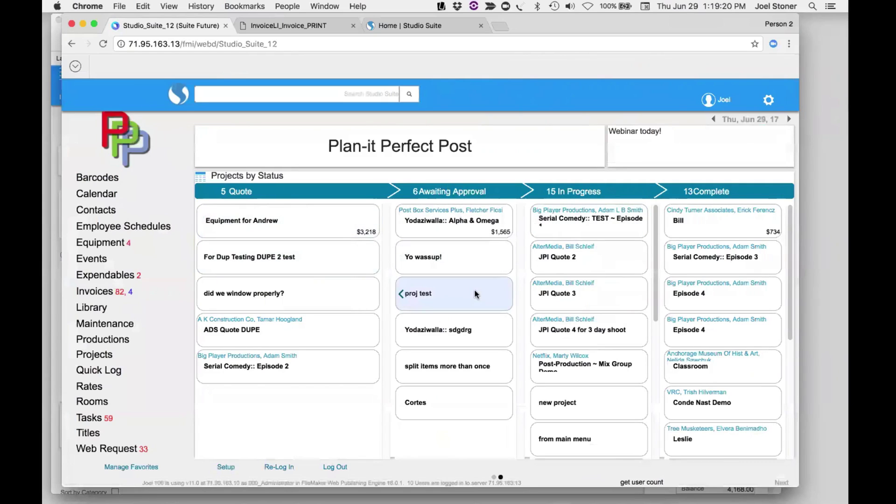
pyautogui.moveTo(248, 228)
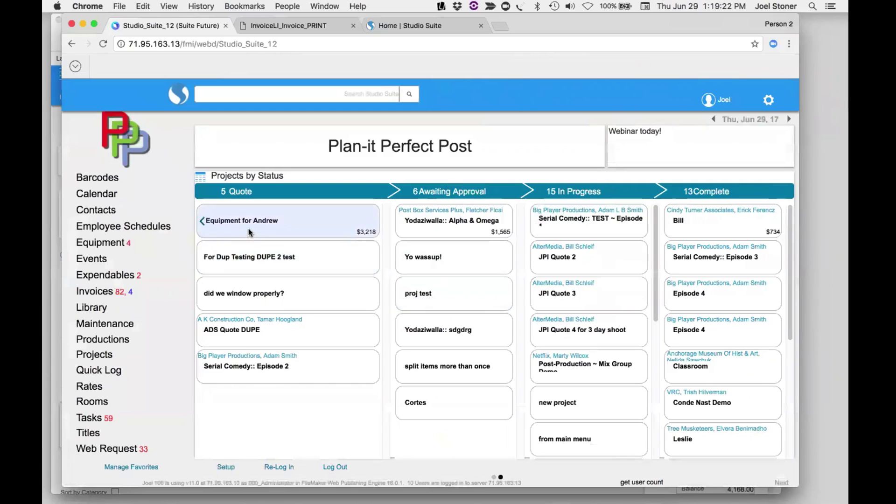
# - Change the Equipment for Andrew project's status from Quote to Approved to Start
pyautogui.click(238, 219)
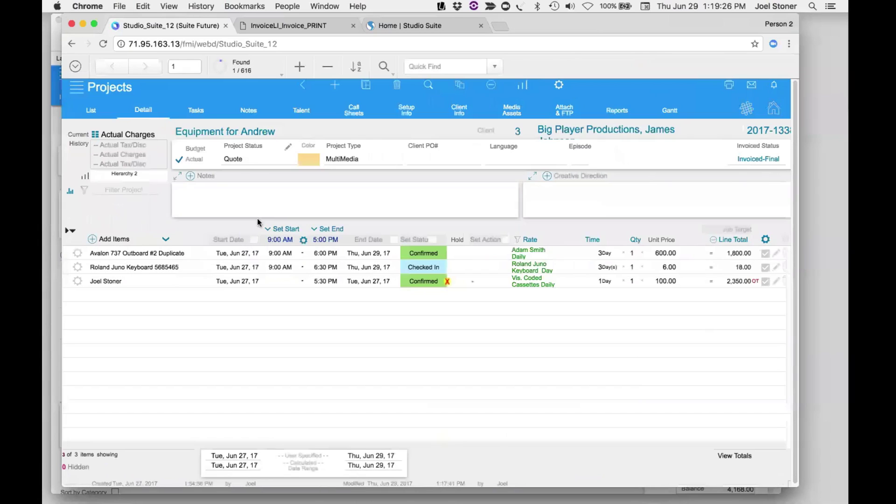
pyautogui.click(240, 160)
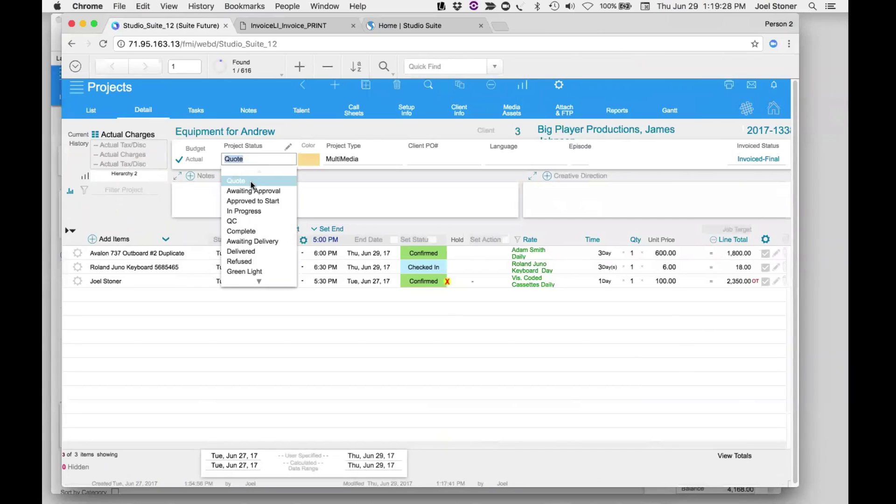
pyautogui.click(254, 201)
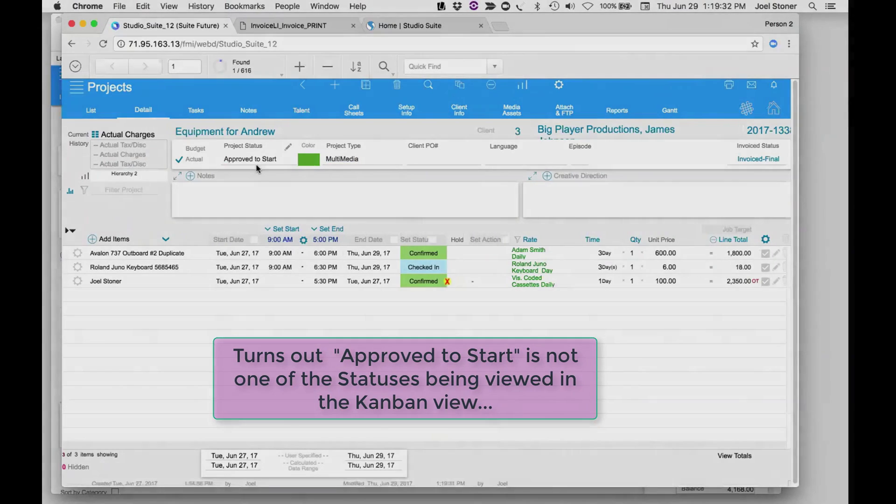
# - Return to the Plan-it Perfect Post dashboard through the module panel and switch its project view
pyautogui.click(108, 89)
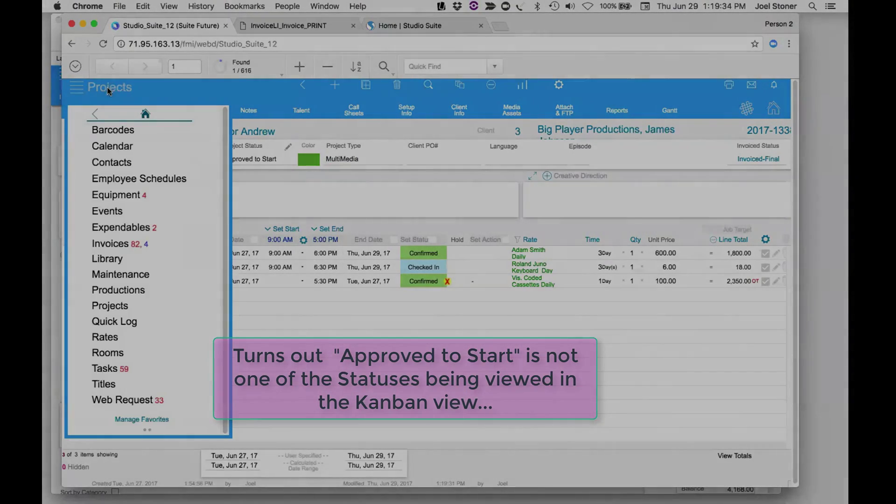
pyautogui.click(138, 115)
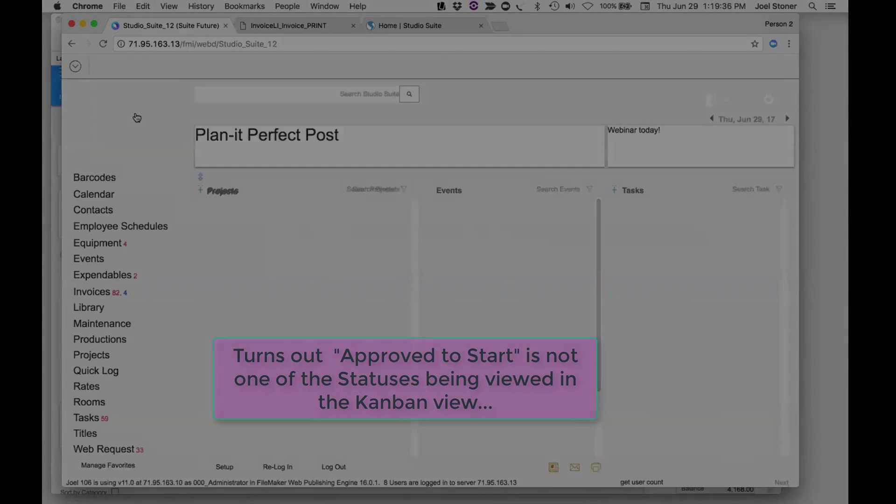
pyautogui.click(200, 179)
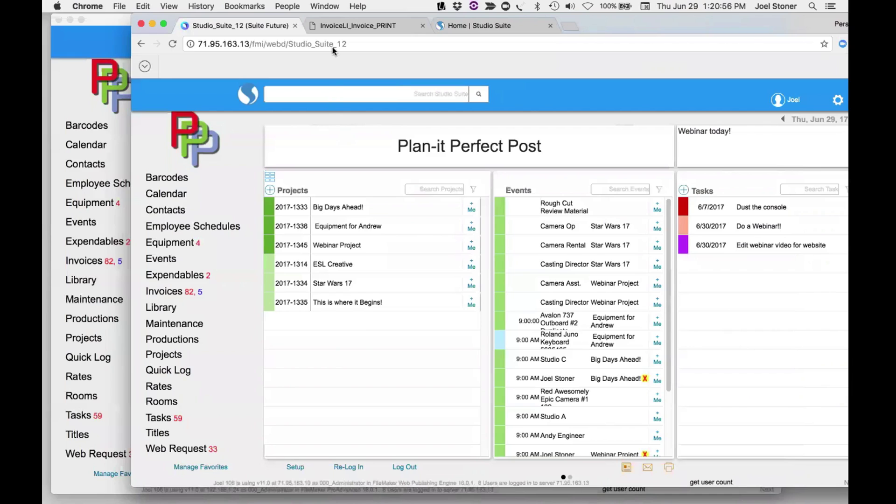
# - Open System Setup, show all user accounts, and open the administrator's account 19
pyautogui.click(166, 488)
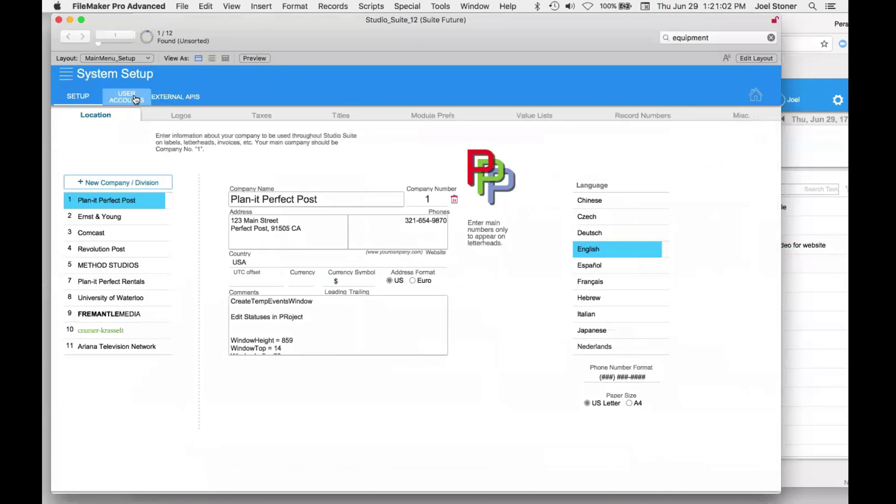
pyautogui.click(135, 99)
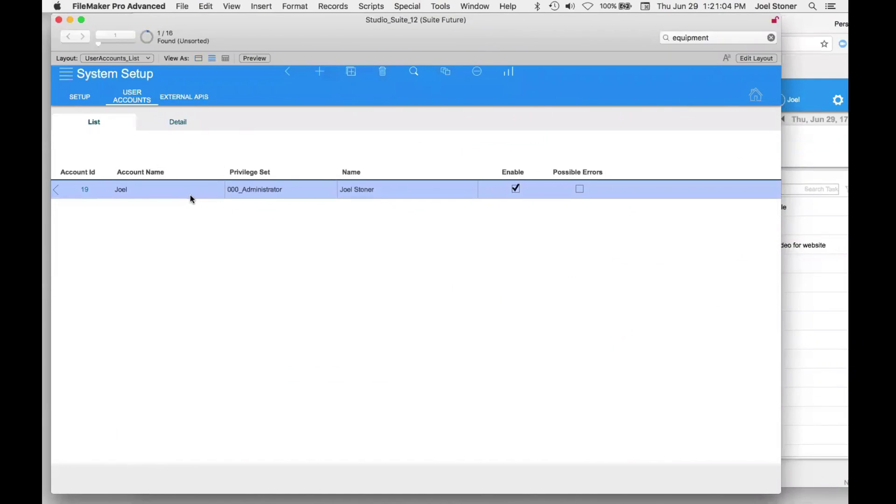
pyautogui.press('super+j')
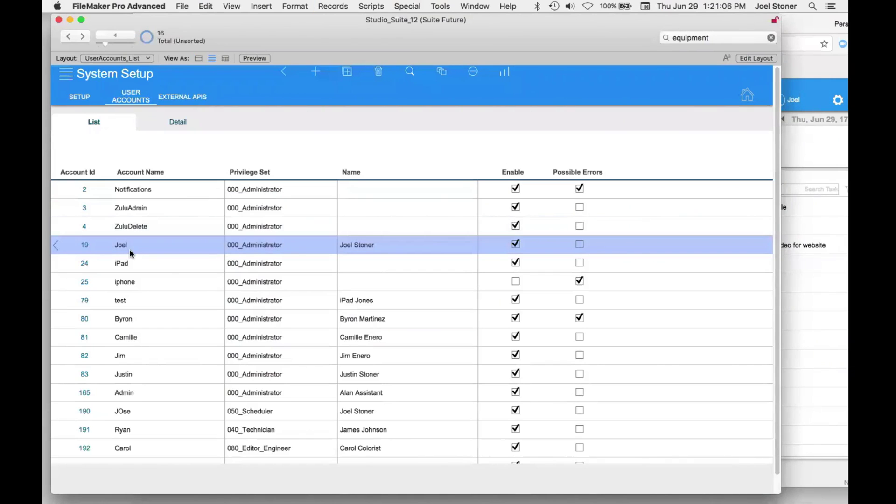
pyautogui.click(134, 251)
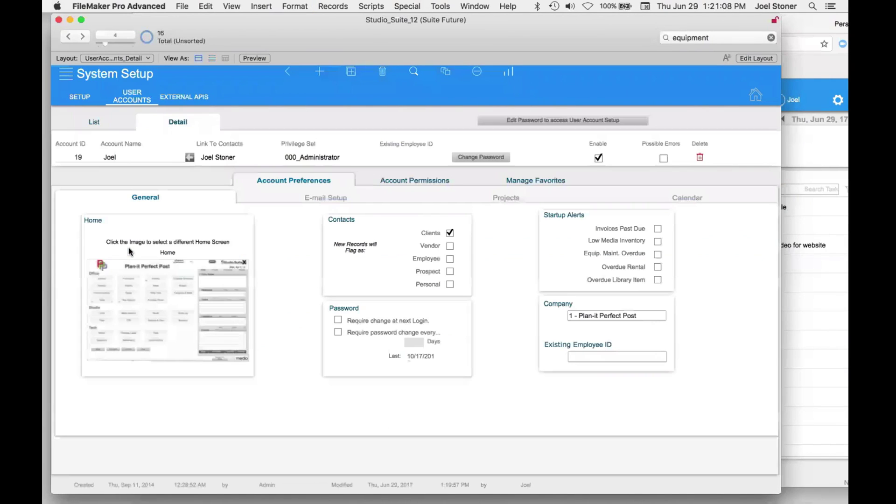
# - Show account 19's module permissions and toggle EXP_PrintRecord off and back on
pyautogui.click(404, 186)
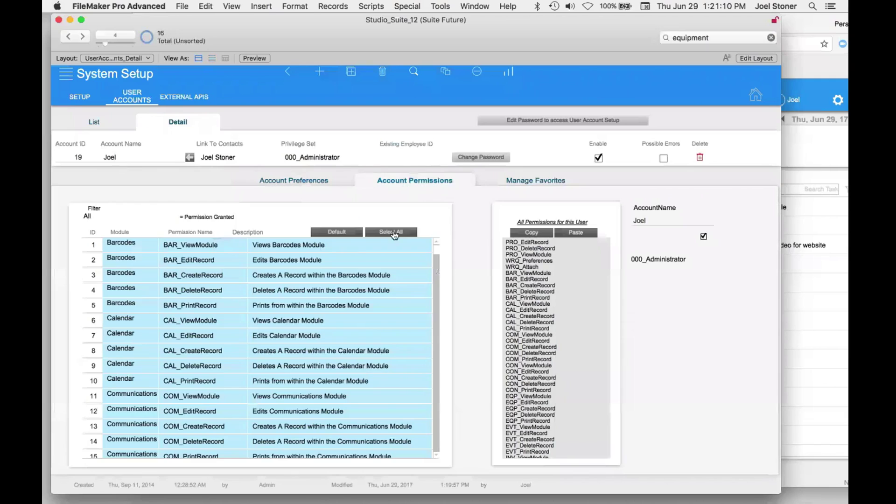
pyautogui.scroll(-10, 214, 355)
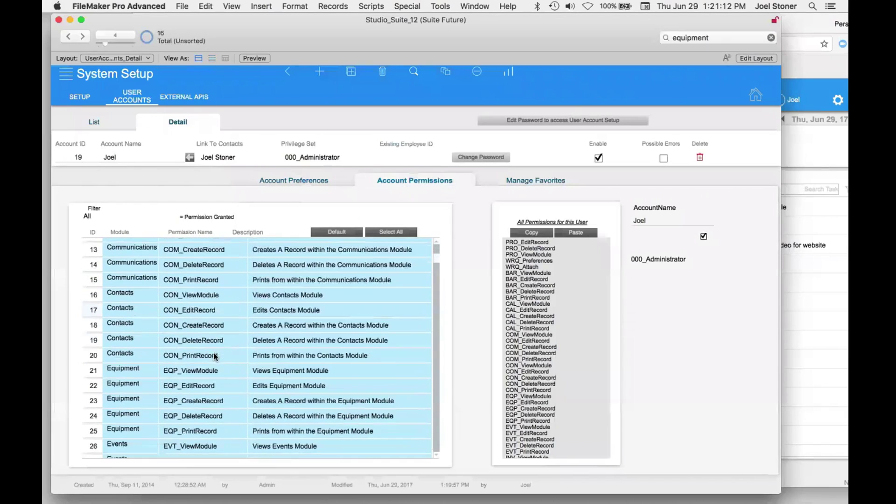
pyautogui.scroll(-20, 214, 359)
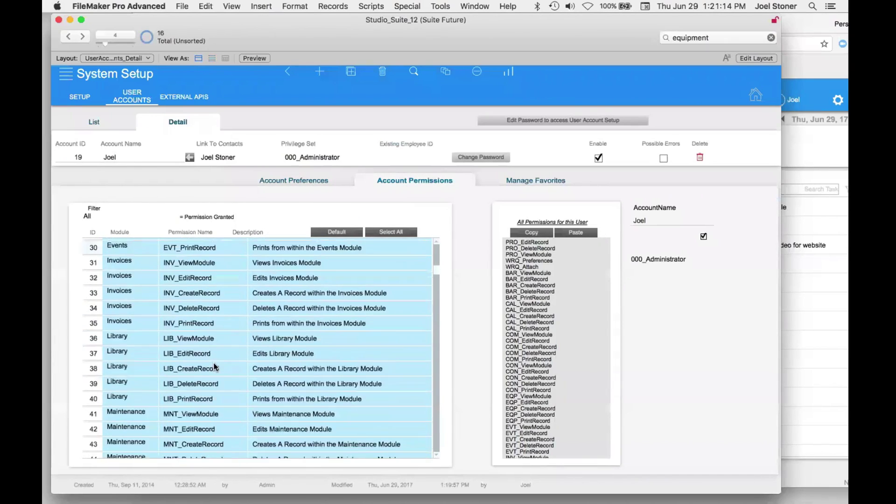
pyautogui.scroll(-20, 216, 369)
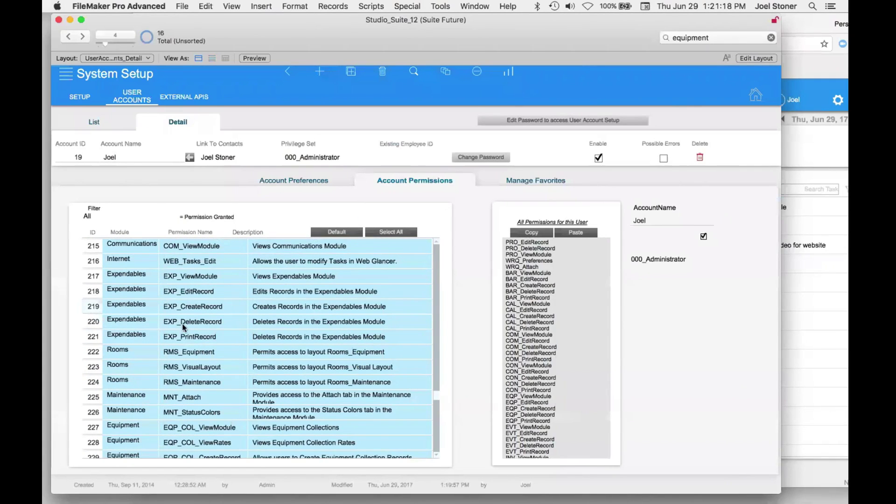
pyautogui.click(189, 336)
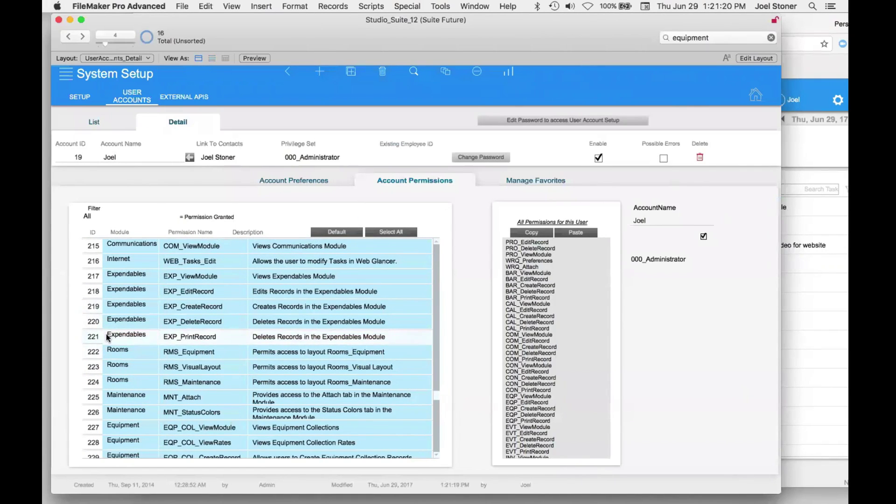
pyautogui.click(124, 339)
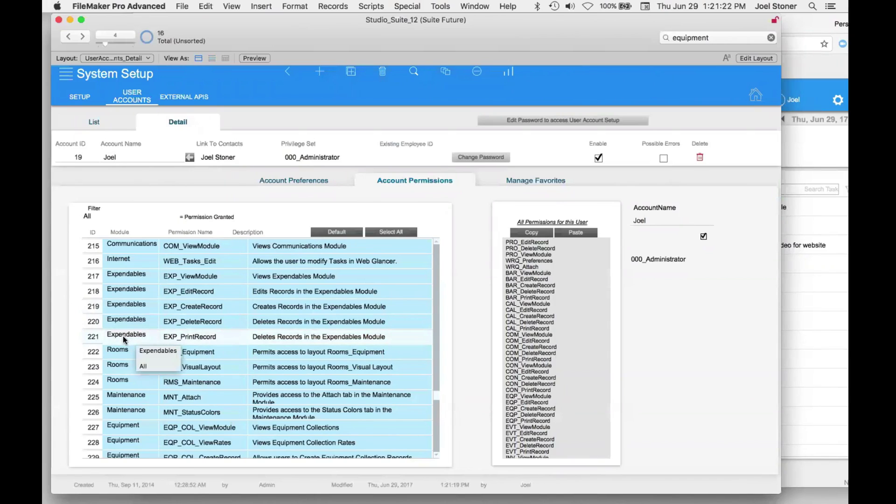
pyautogui.click(219, 335)
pyautogui.click(175, 338)
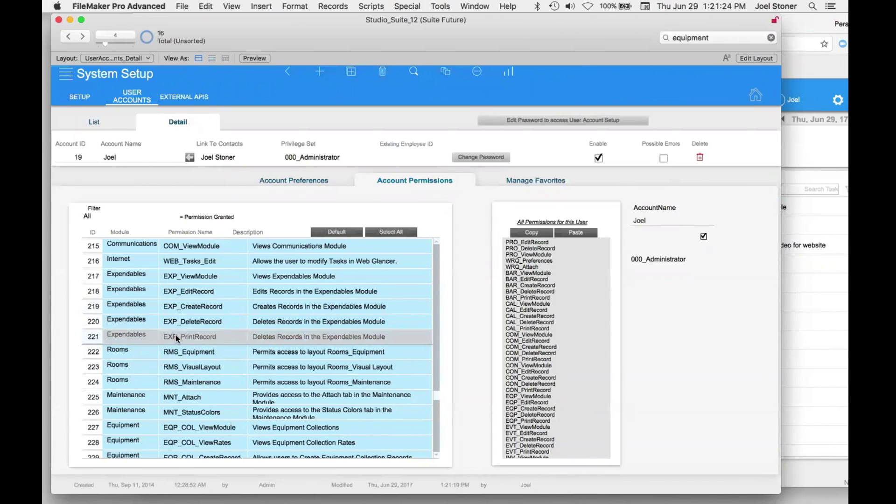
# - Revoke and re-grant the Expendables EXP_ViewModule permission
pyautogui.click(195, 281)
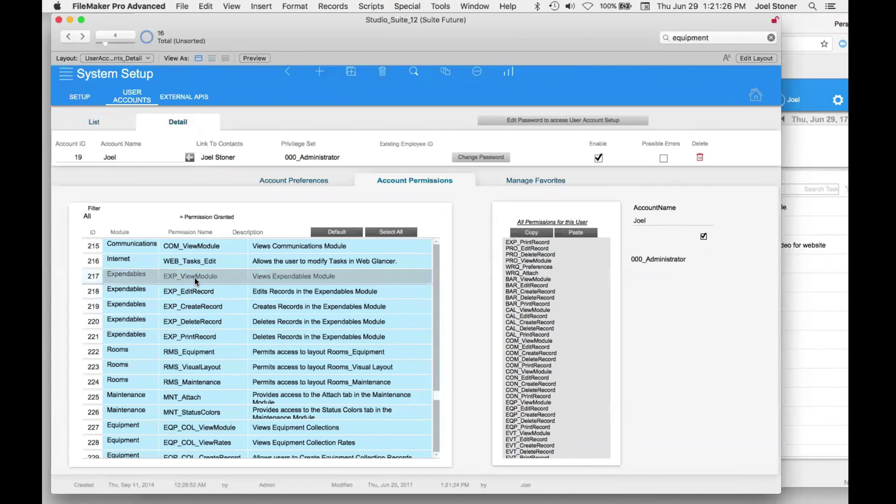
pyautogui.click(196, 280)
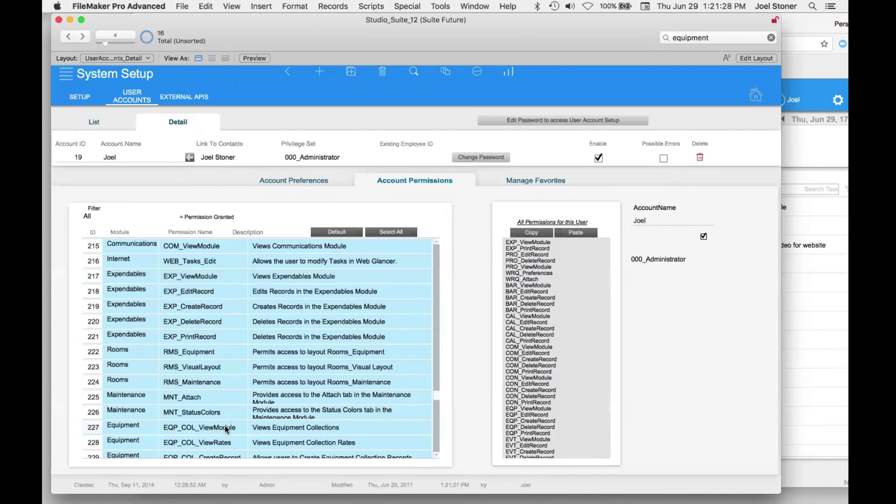
pyautogui.scroll(10, 224, 411)
pyautogui.scroll(10, 223, 397)
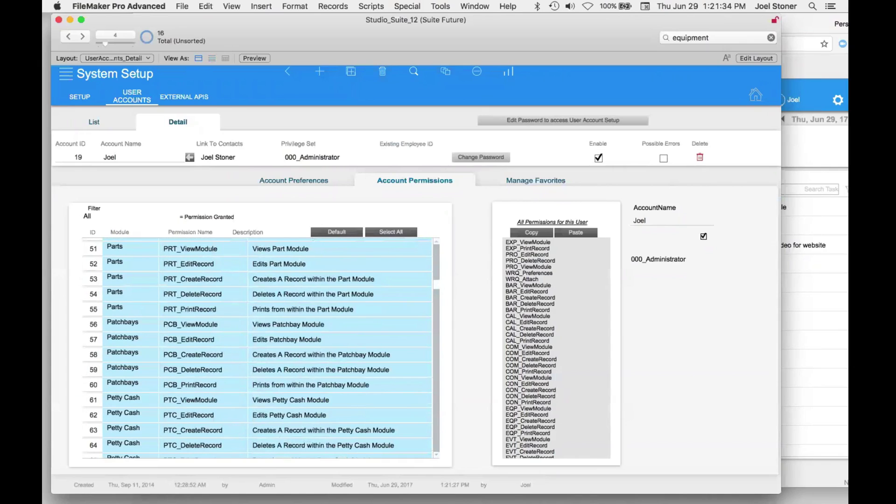
# - Go to the home dashboard and set the Events filter's Who option to View All
pyautogui.click(756, 95)
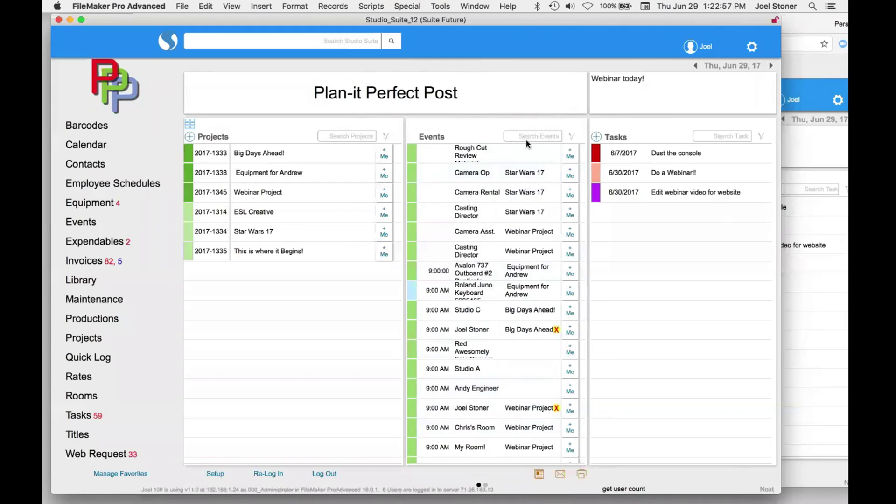
pyautogui.click(571, 140)
pyautogui.click(473, 149)
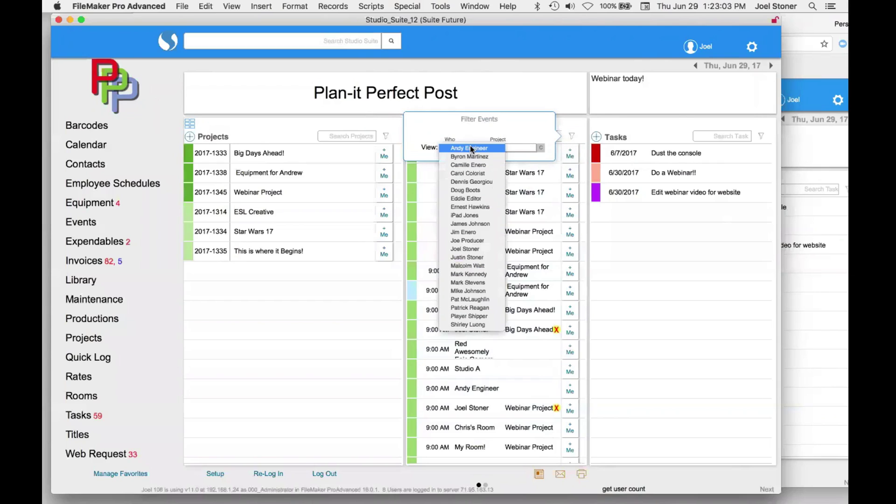
pyautogui.click(489, 250)
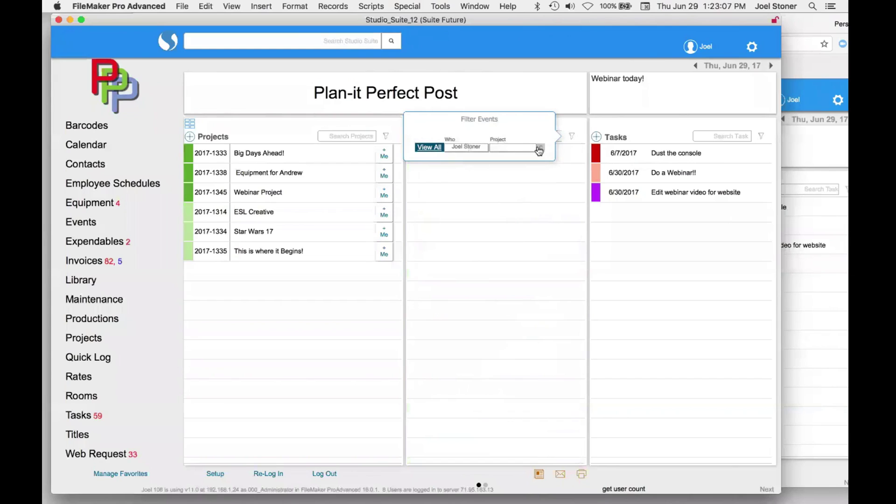
pyautogui.click(433, 148)
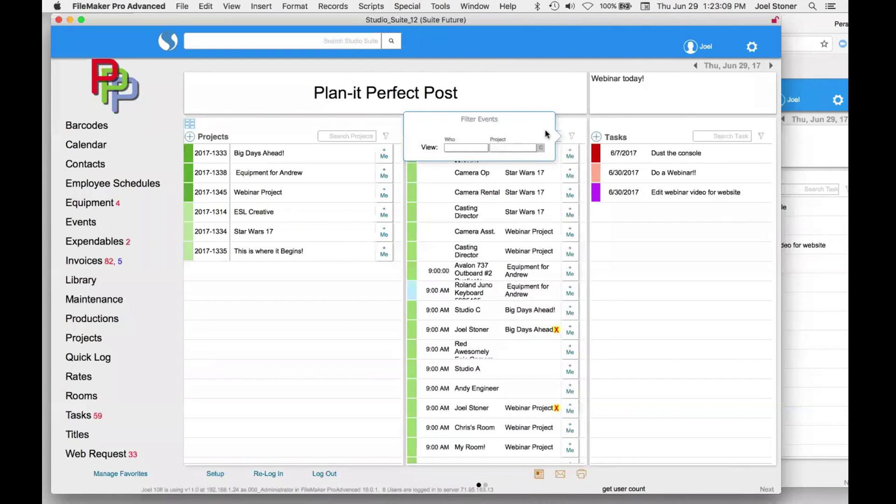
pyautogui.click(565, 121)
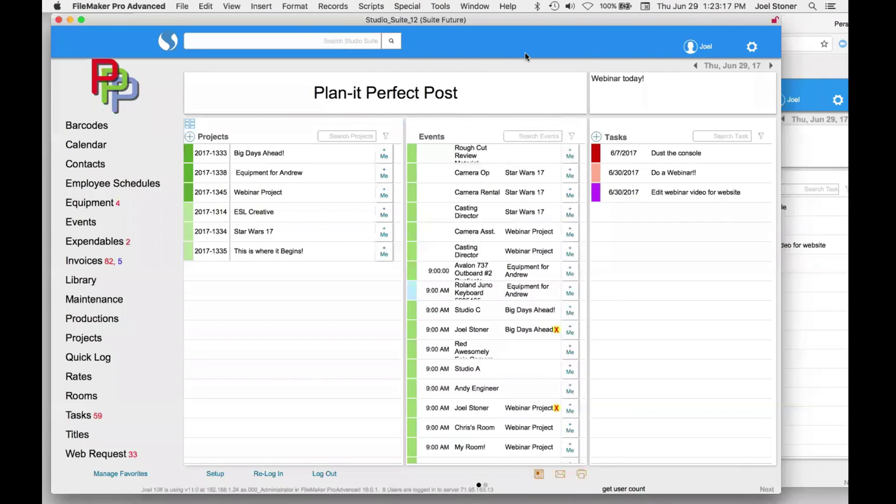
# - Bring Chrome forward on the Studio Suite home page, opening and cancelling Daily Notes
pyautogui.press('super+Tab')
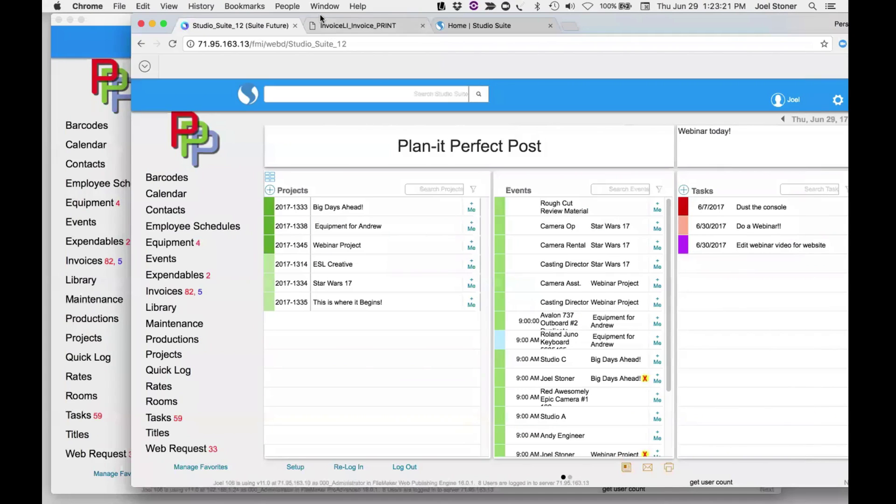
pyautogui.moveTo(322, 20); pyautogui.dragTo(266, 47)
pyautogui.click(399, 56)
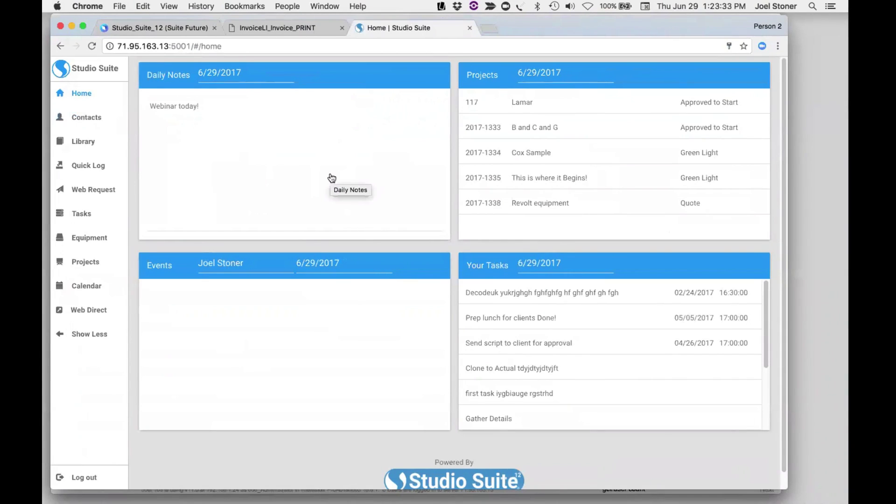
pyautogui.click(238, 108)
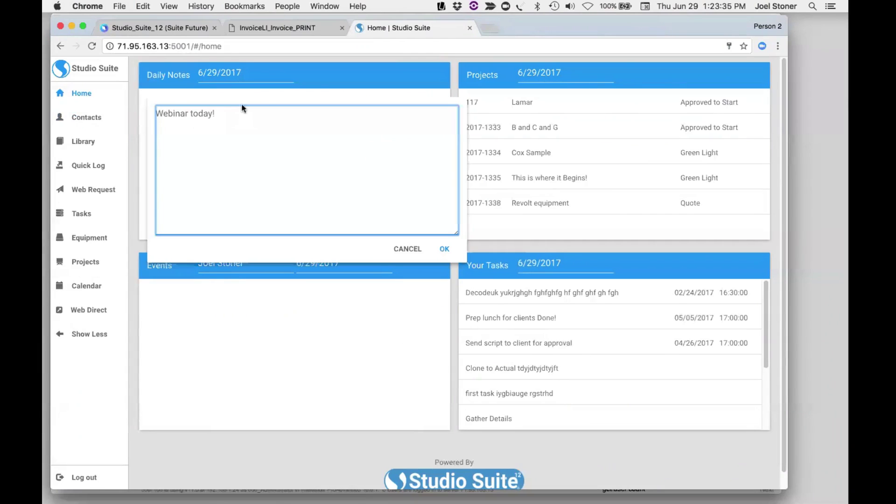
pyautogui.click(267, 91)
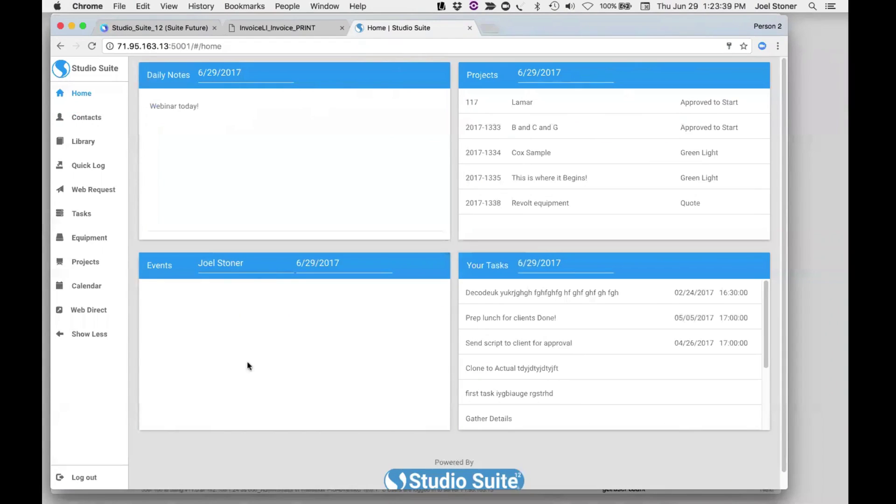
# - Check the Events user list, then open the This is where it Begins! project
pyautogui.click(216, 264)
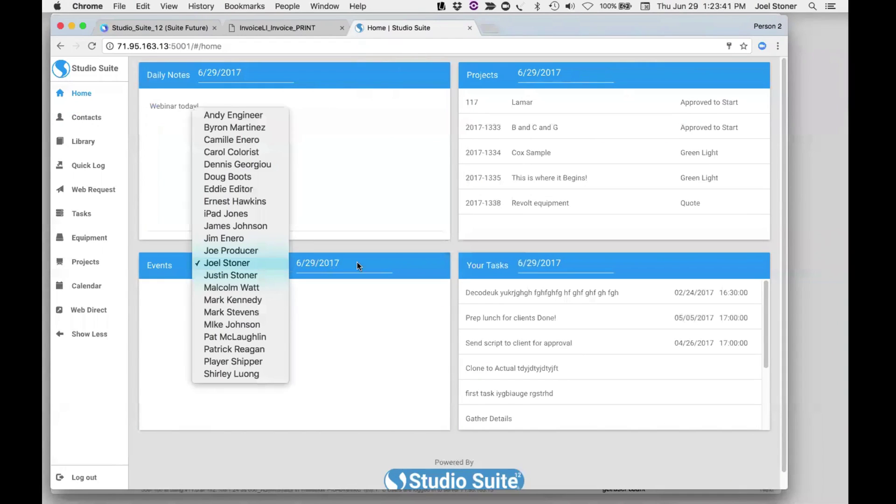
pyautogui.click(308, 298)
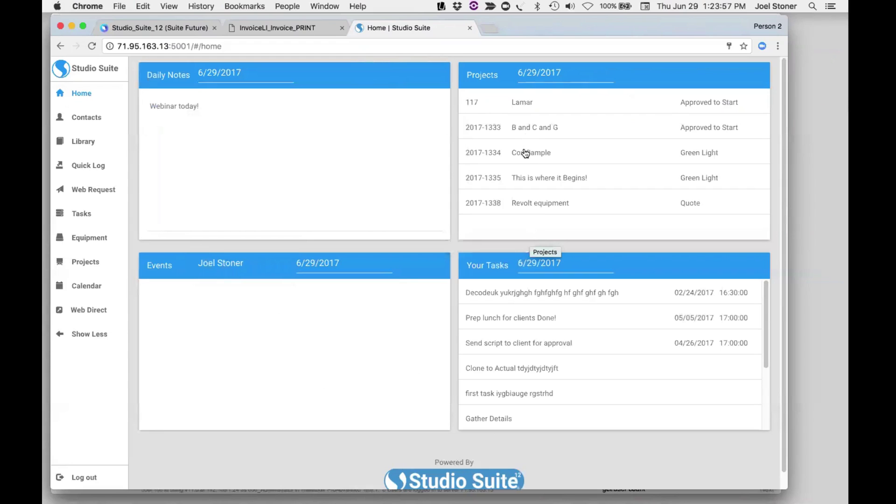
pyautogui.click(526, 177)
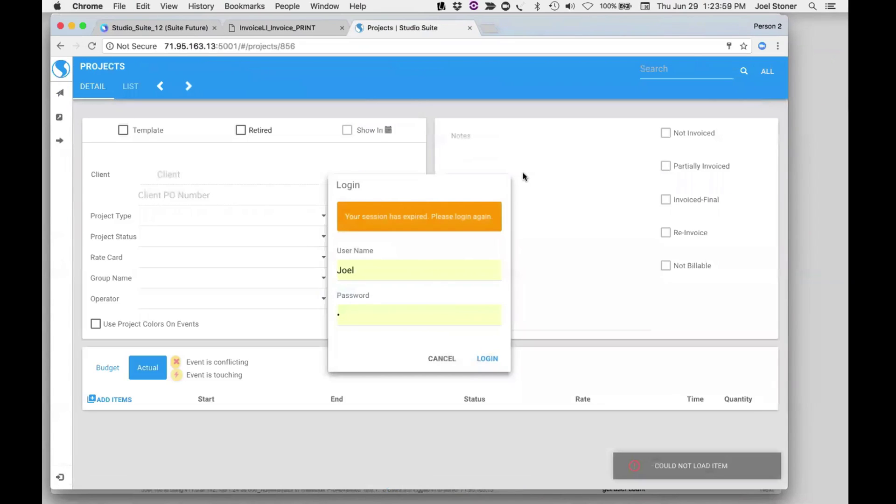
# - Sign back into Studio Suite with the saved credentials and open Big Days Ahead!
pyautogui.click(370, 304)
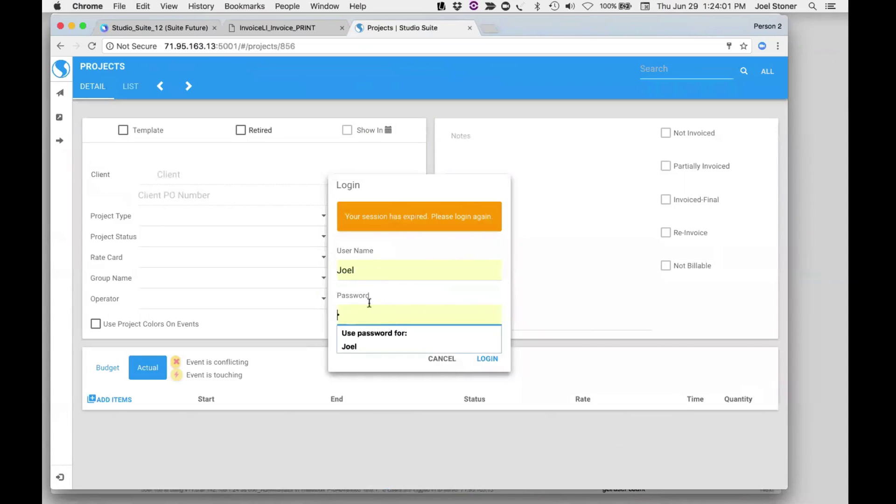
pyautogui.click(442, 359)
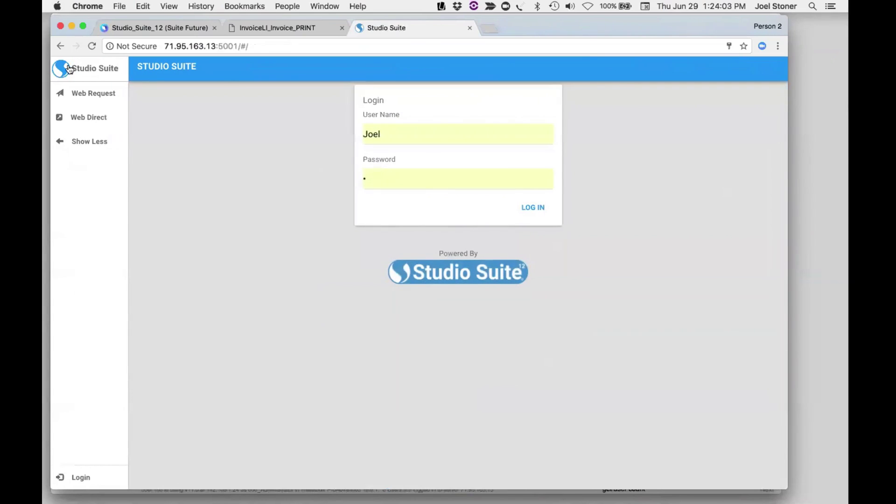
pyautogui.click(386, 130)
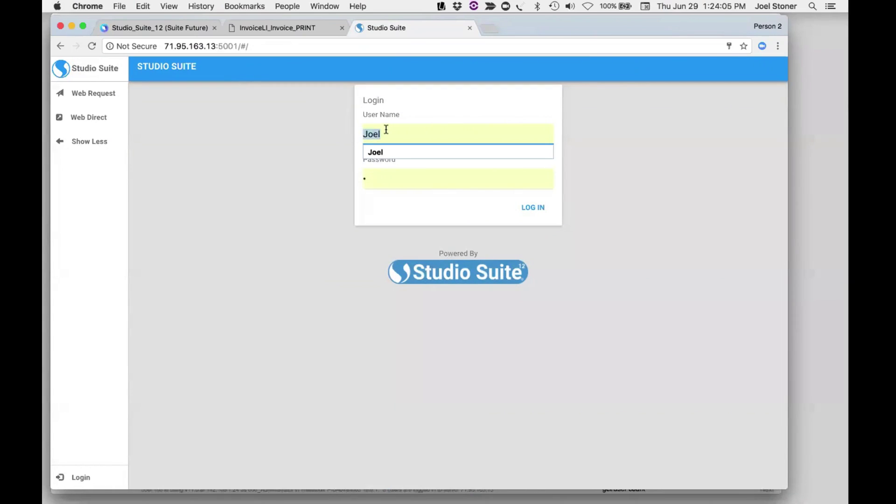
pyautogui.press('Tab')
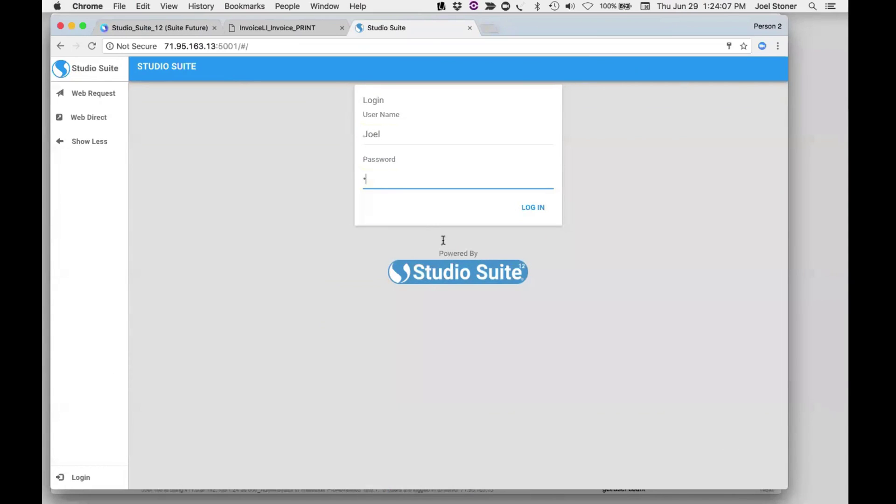
pyautogui.click(542, 210)
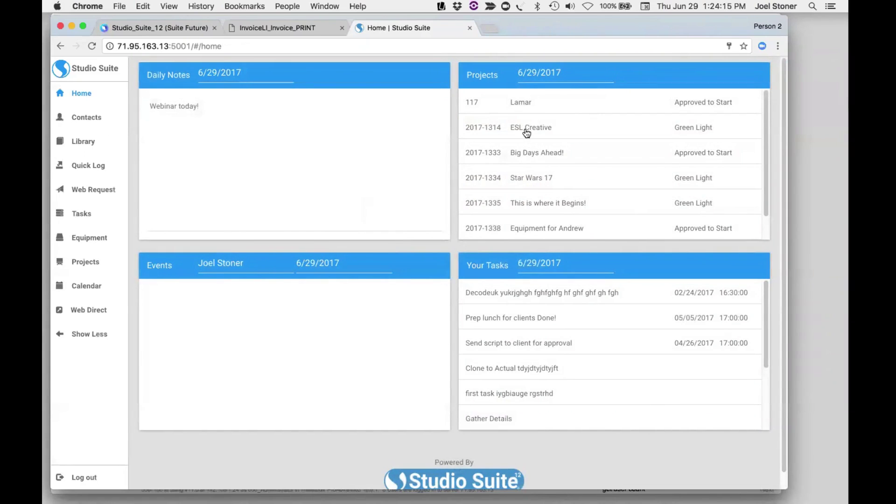
pyautogui.click(534, 154)
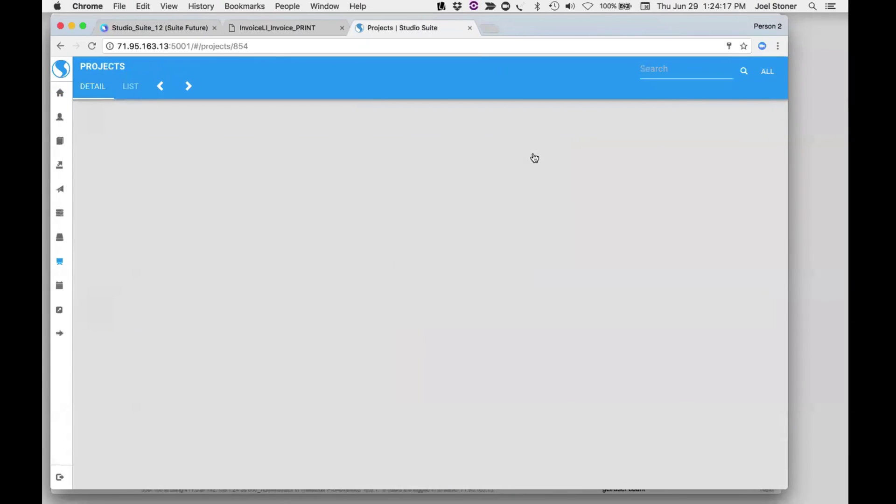
# - Set the 06/27/2017 Hold 1 event to 12:00 PM–4:30 PM and confirm
pyautogui.scroll(-3, 223, 293)
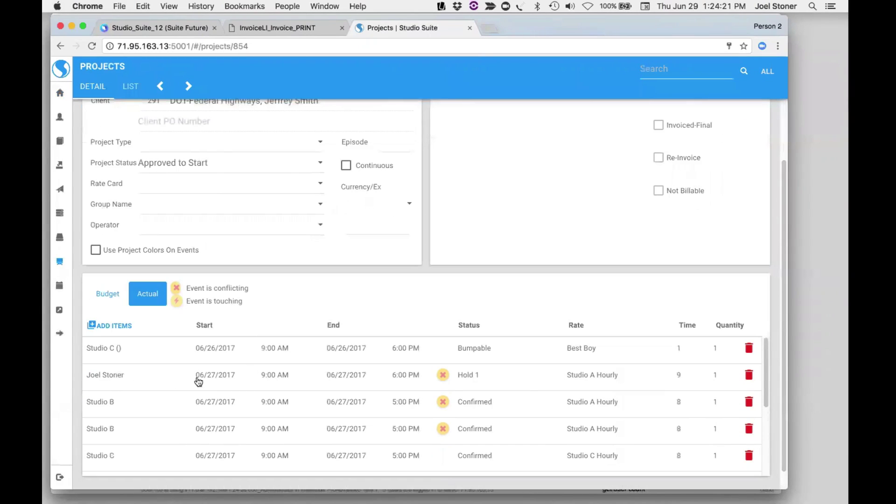
pyautogui.click(275, 377)
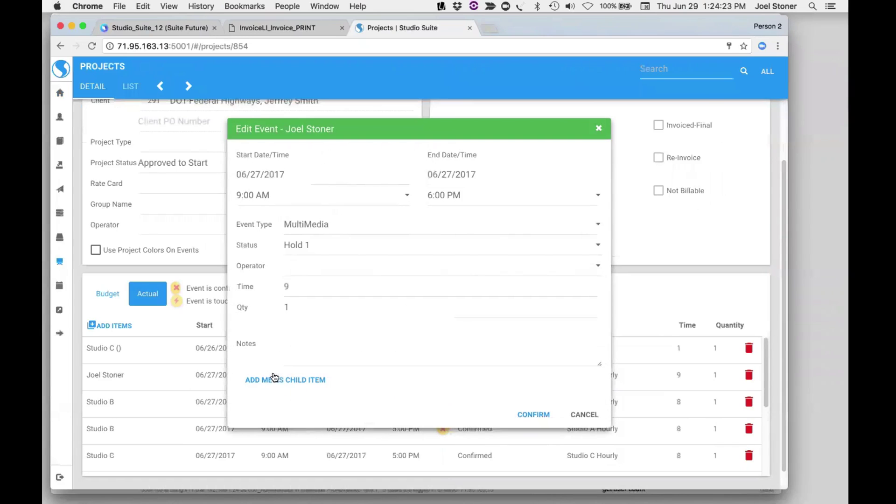
pyautogui.click(272, 201)
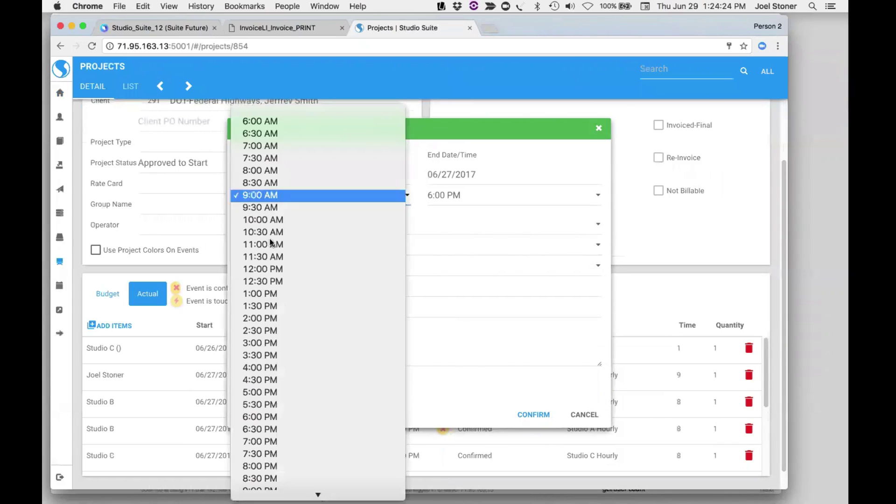
pyautogui.click(264, 269)
pyautogui.click(441, 195)
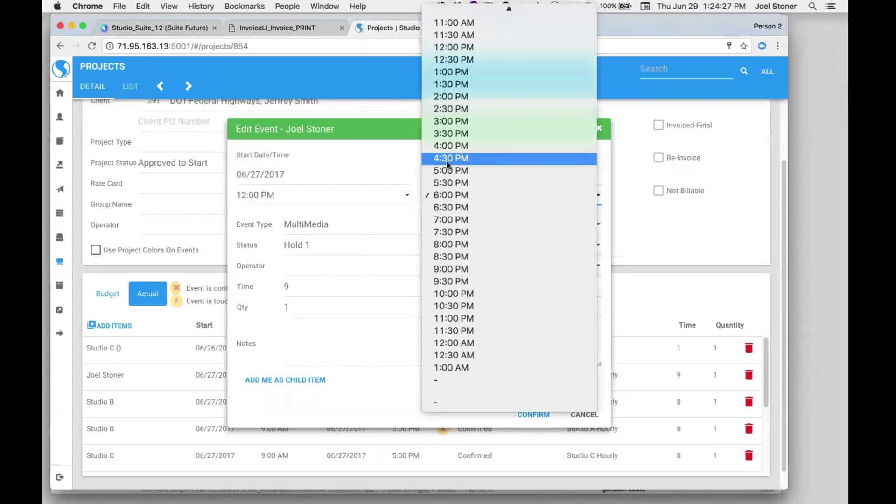
pyautogui.click(447, 159)
pyautogui.click(531, 414)
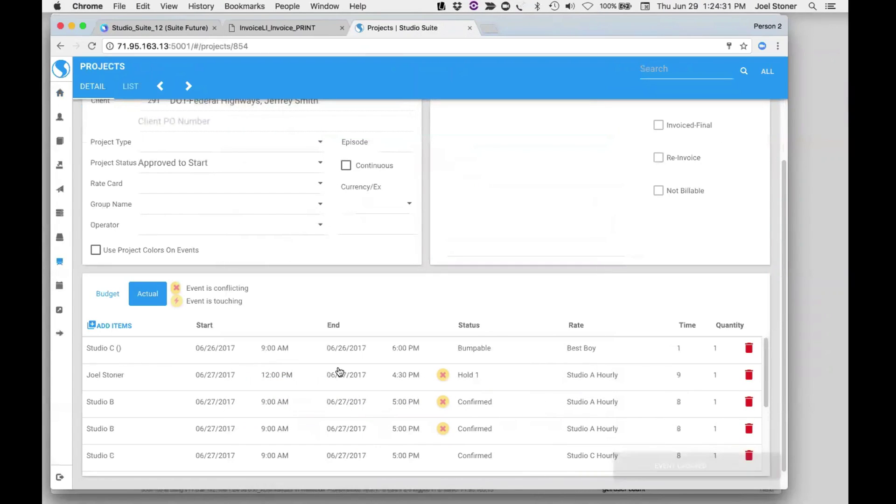
# - Resize Chrome into a narrow, tall window and scroll the Big Days Ahead! form
pyautogui.moveTo(784, 486); pyautogui.dragTo(272, 342)
pyautogui.moveTo(235, 15); pyautogui.dragTo(263, 15)
pyautogui.moveTo(294, 338); pyautogui.dragTo(278, 370)
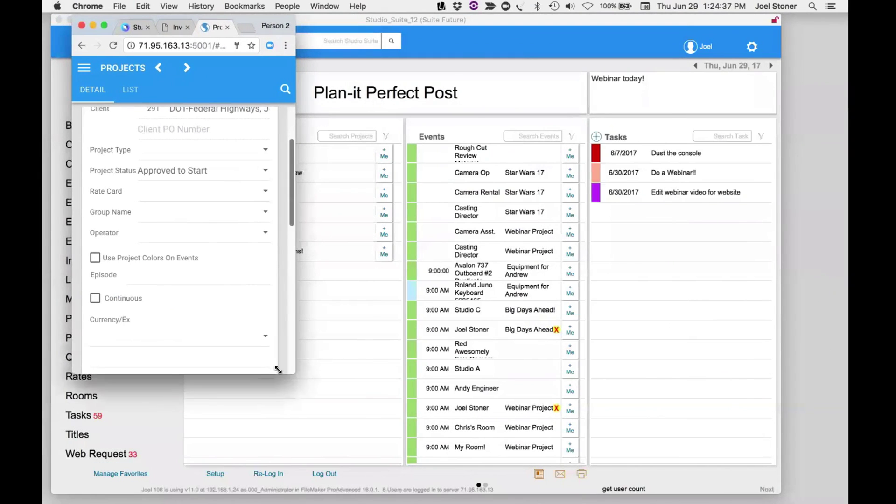
pyautogui.scroll(-3, 172, 236)
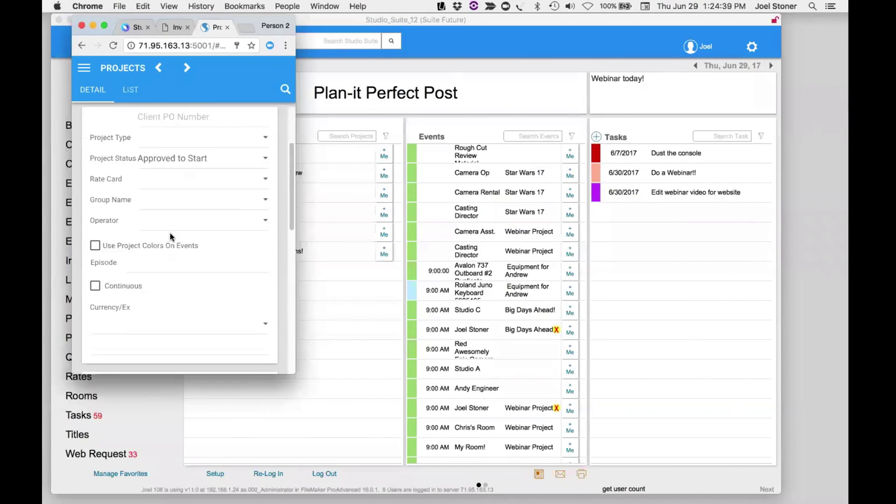
pyautogui.scroll(-10, 171, 236)
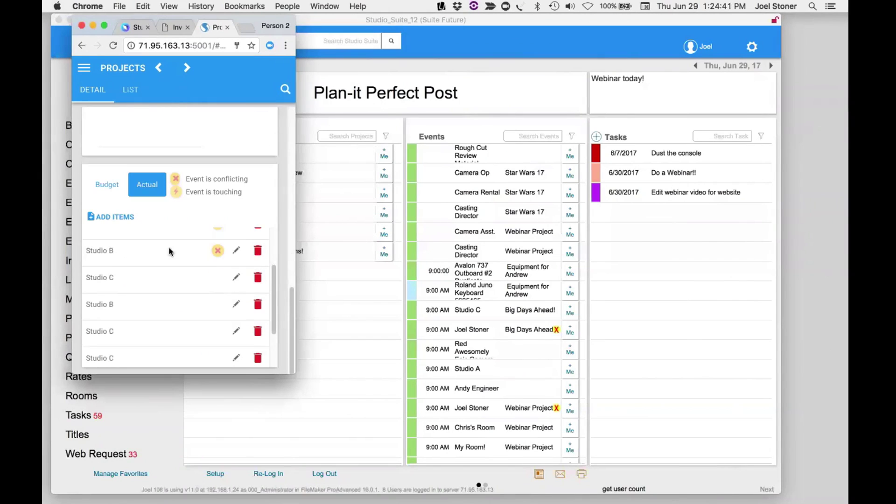
pyautogui.scroll(-2, 170, 251)
# - Go to the Contacts list and search for 'stev'
pyautogui.scroll(15, 168, 256)
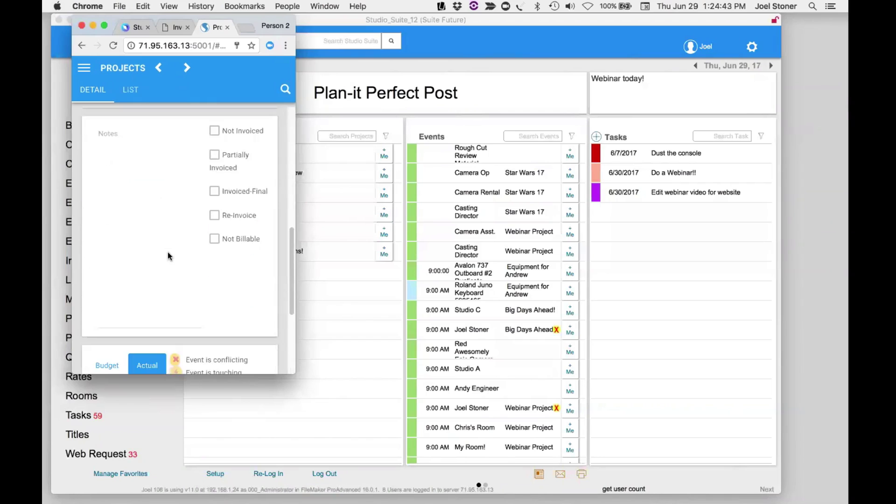
pyautogui.click(85, 69)
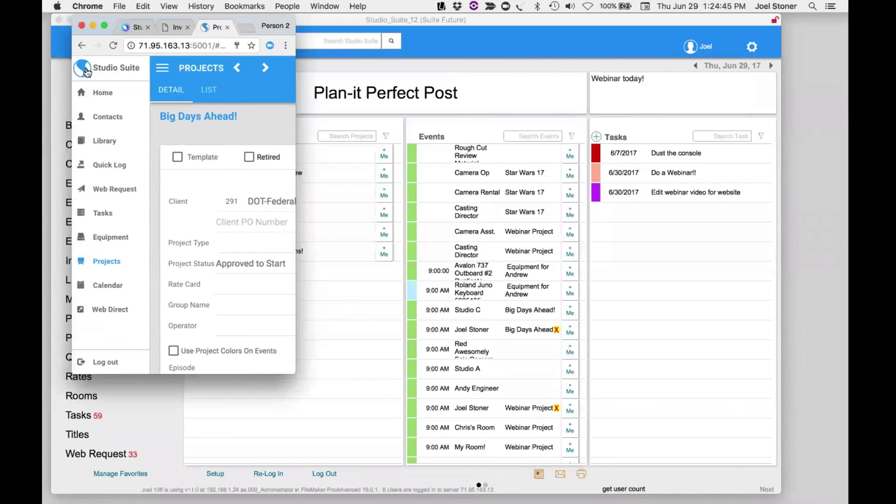
pyautogui.click(97, 119)
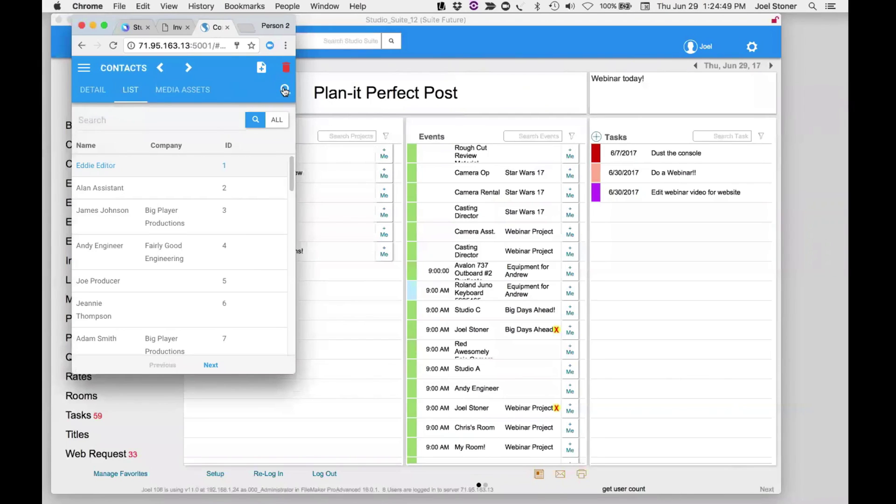
pyautogui.click(285, 89)
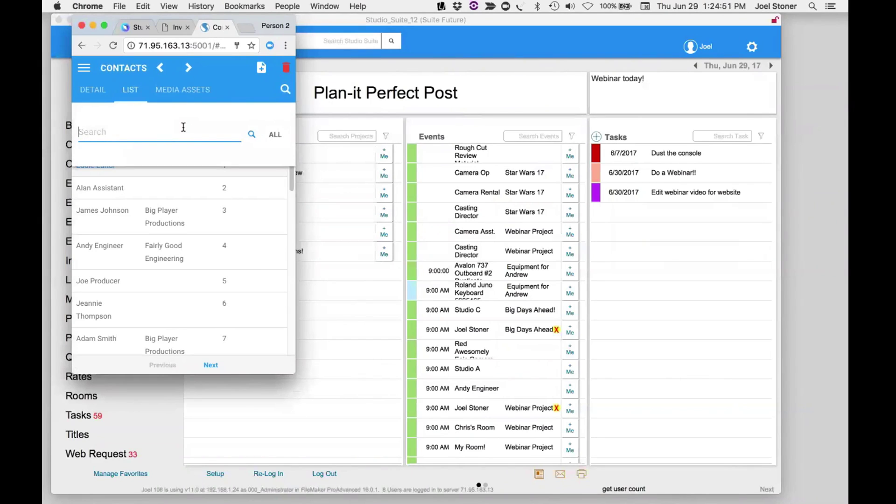
pyautogui.write('stev')
pyautogui.press('Return')
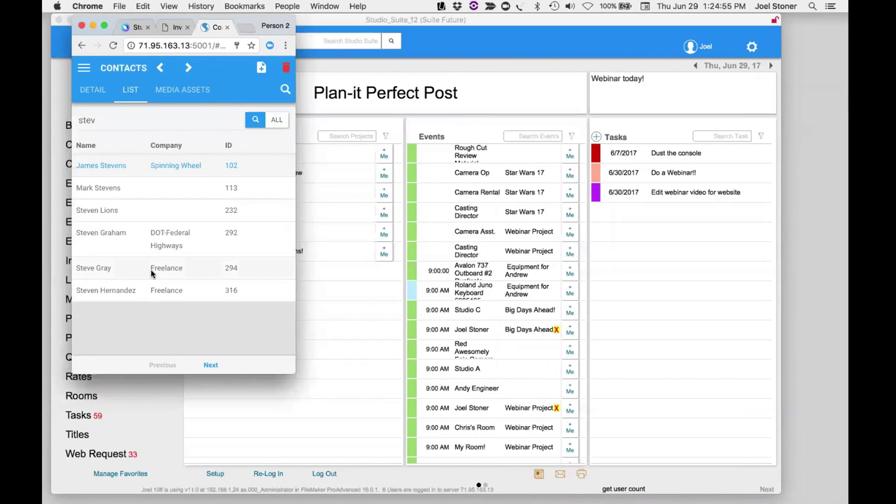
# - Open the vendor contact's details from the results, then return to the Home dashboard
pyautogui.click(151, 270)
pyautogui.scroll(-10, 150, 270)
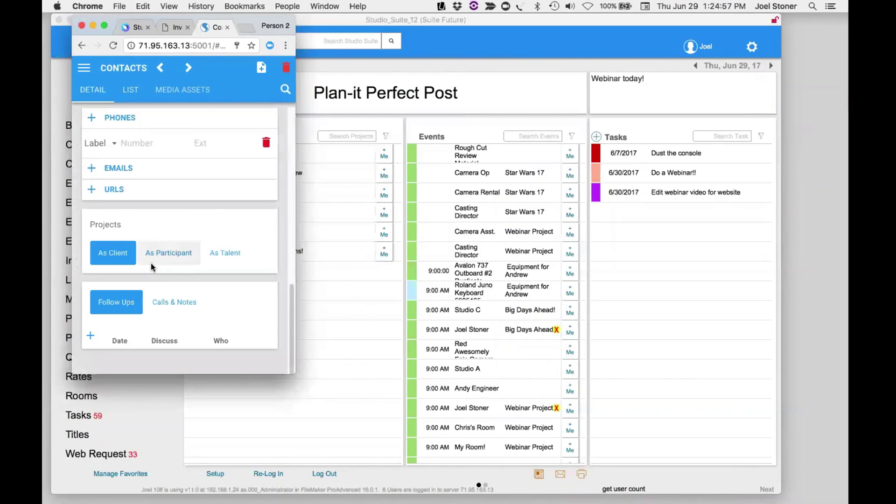
pyautogui.scroll(10, 150, 264)
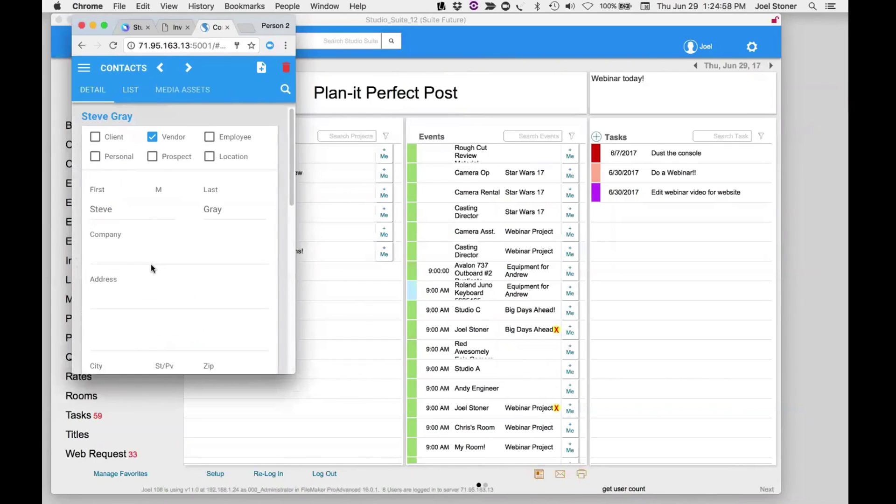
pyautogui.click(85, 66)
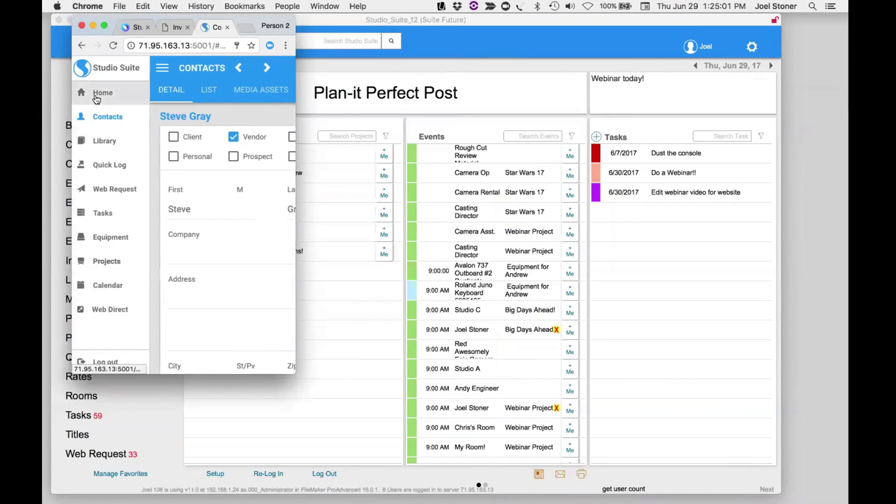
pyautogui.click(98, 90)
# - Enlarge the Chrome window showing Studio Suite Home and drag it aside to reveal FileMaker
pyautogui.moveTo(294, 372); pyautogui.dragTo(731, 440)
pyautogui.moveTo(111, 23); pyautogui.dragTo(192, 52)
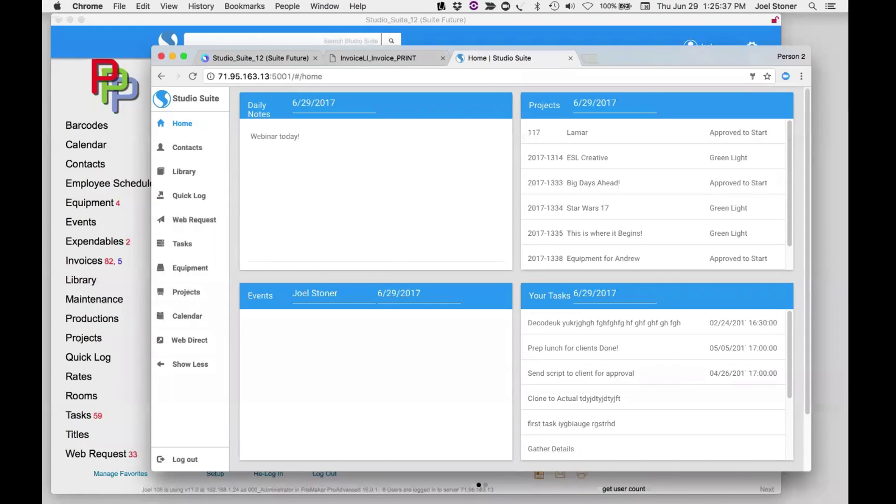
pyautogui.click(89, 266)
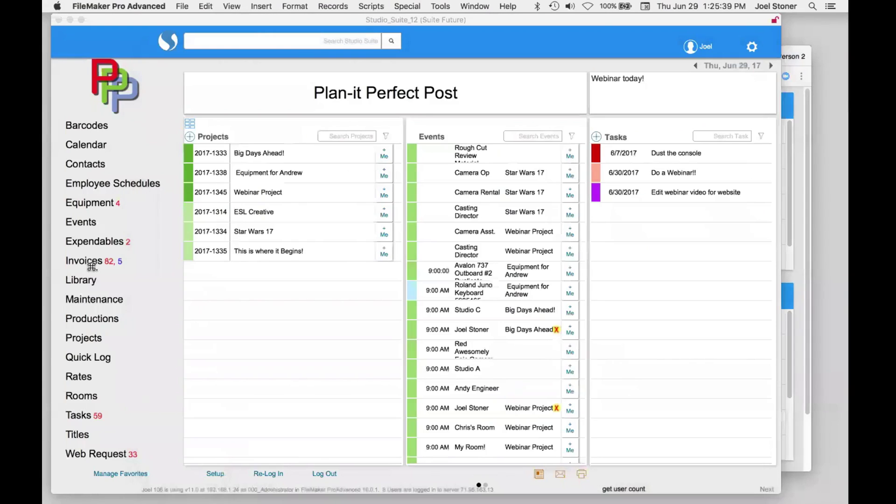
pyautogui.click(88, 265)
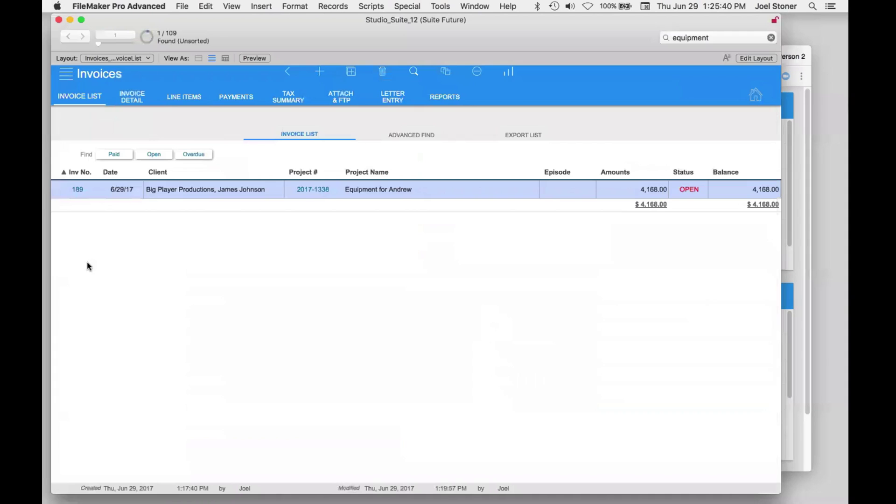
pyautogui.click(182, 196)
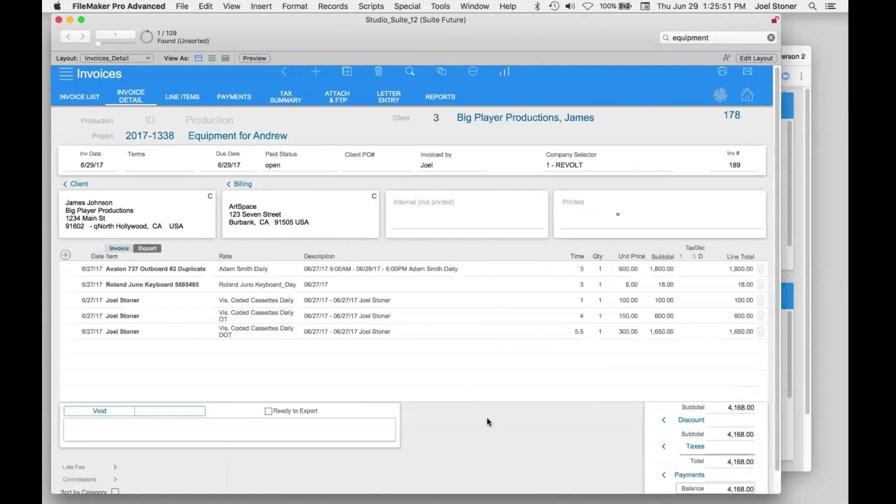
pyautogui.click(172, 416)
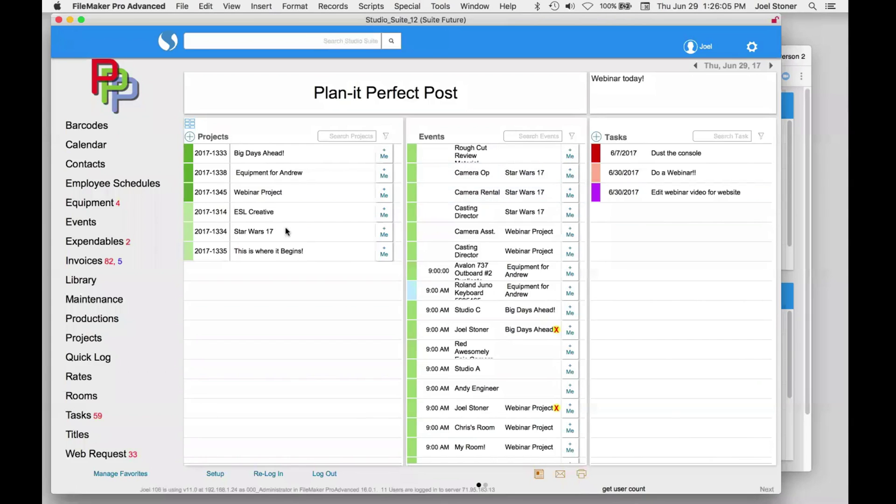
pyautogui.click(98, 378)
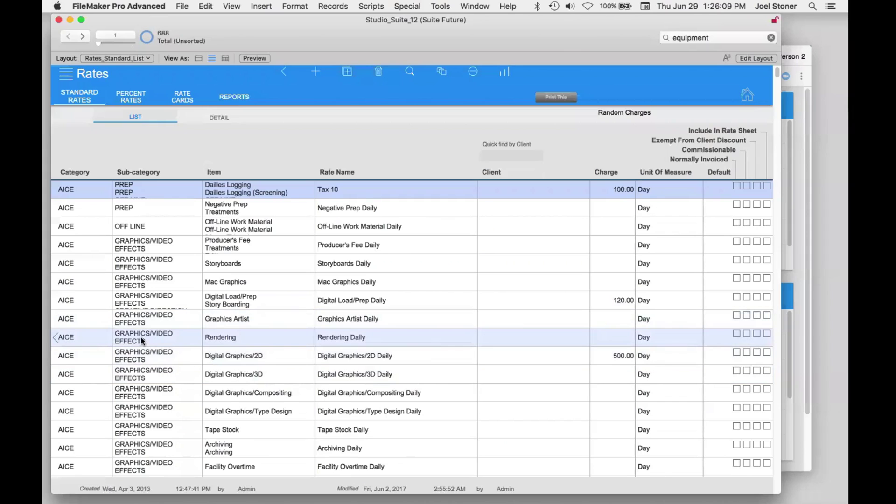
pyautogui.click(142, 341)
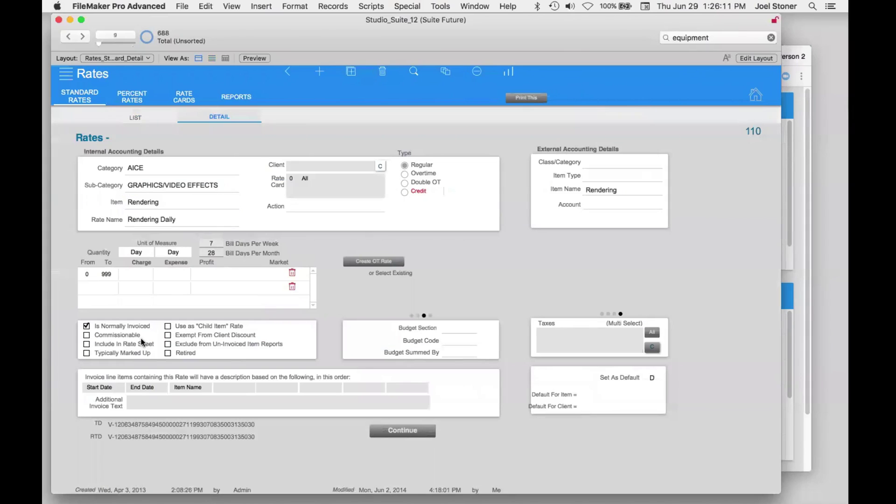
pyautogui.click(601, 166)
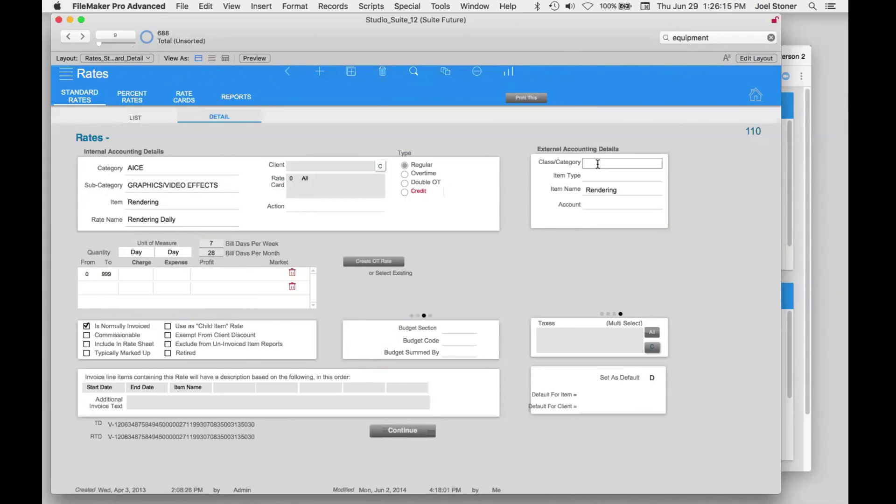
pyautogui.click(597, 177)
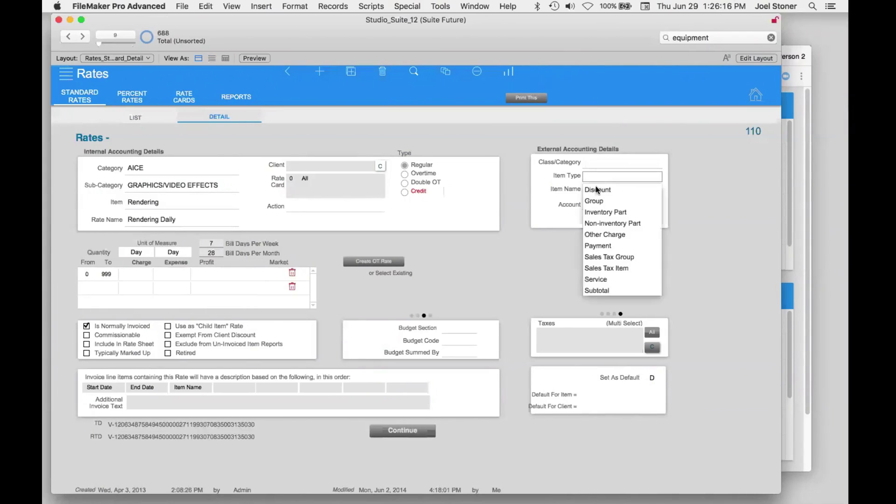
pyautogui.click(534, 223)
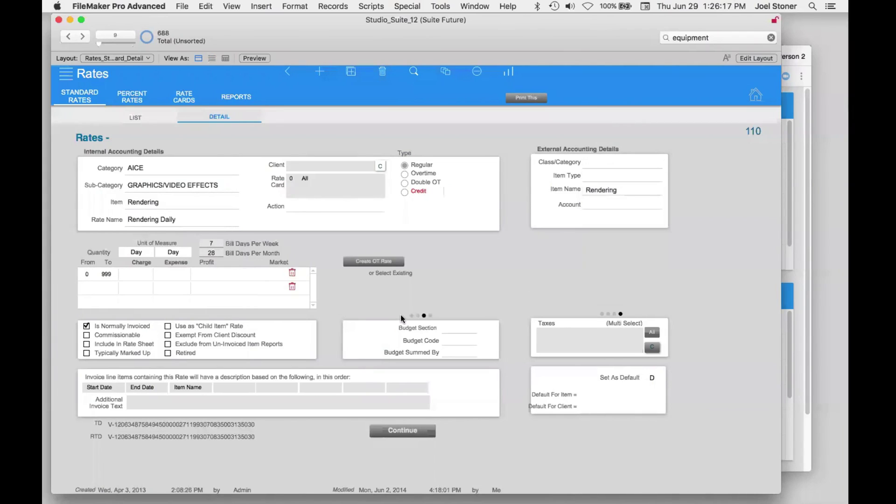
pyautogui.click(596, 204)
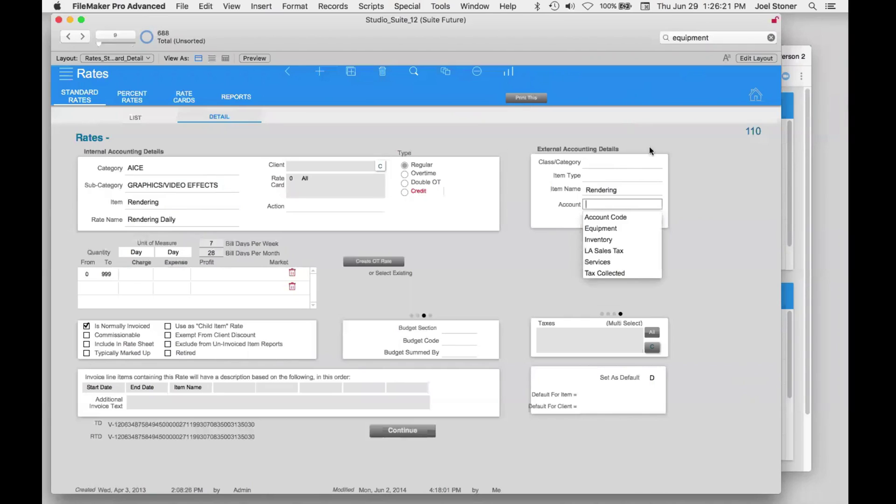
pyautogui.click(537, 214)
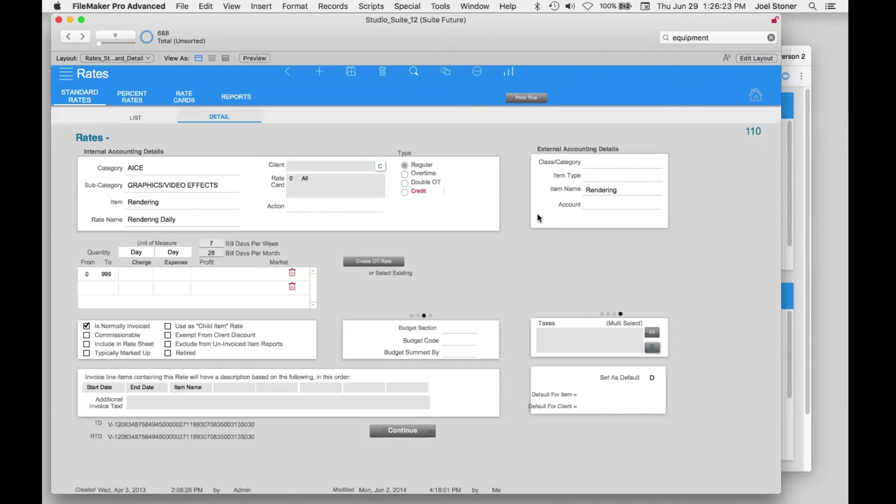
pyautogui.click(756, 95)
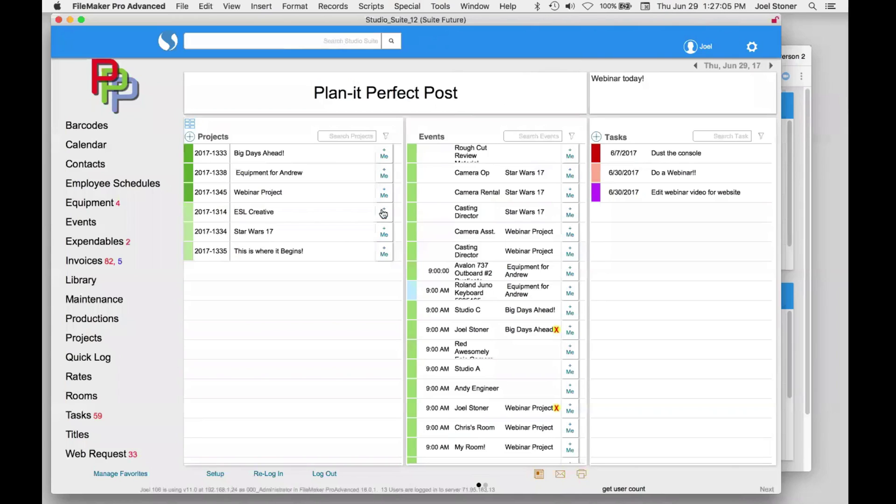
# - Open the Star Wars 17 project's detail view and show its Slack channel list
pyautogui.click(149, 280)
pyautogui.click(123, 334)
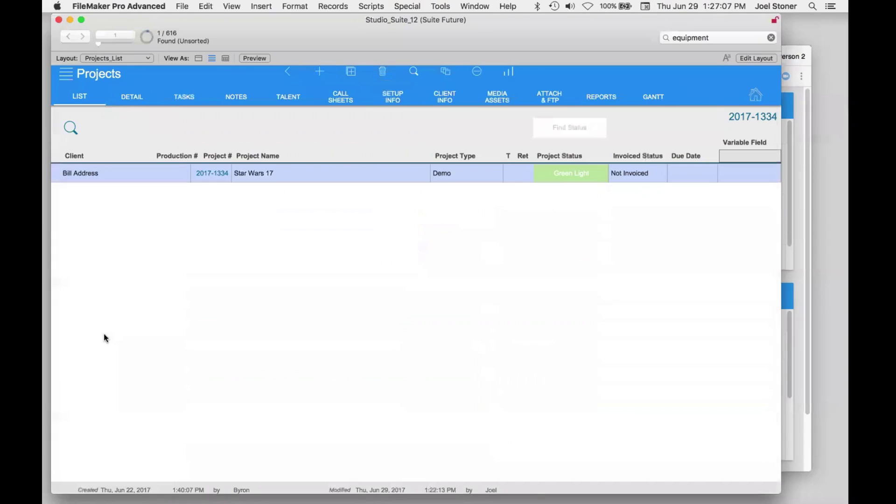
pyautogui.click(132, 97)
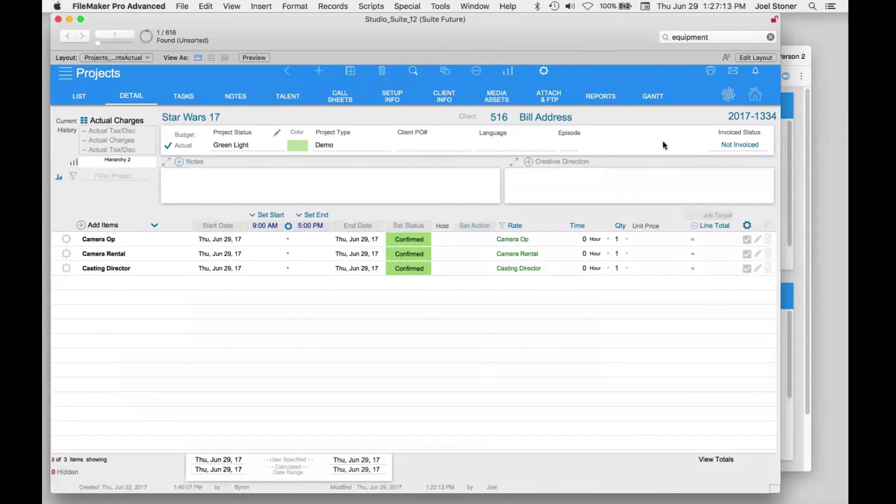
pyautogui.click(203, 139)
pyautogui.click(224, 116)
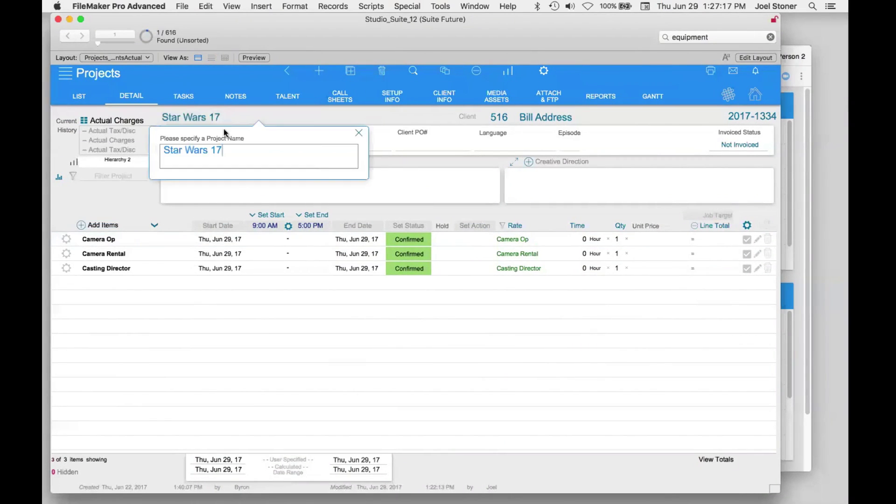
pyautogui.click(161, 196)
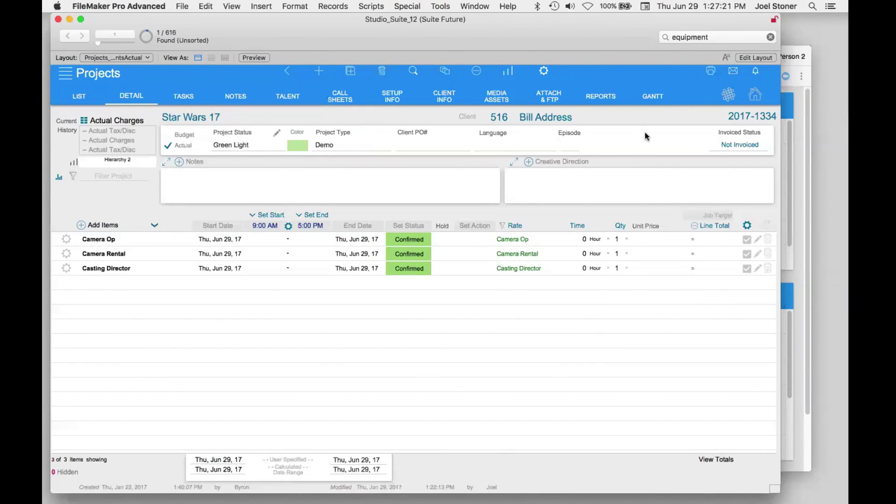
pyautogui.click(728, 100)
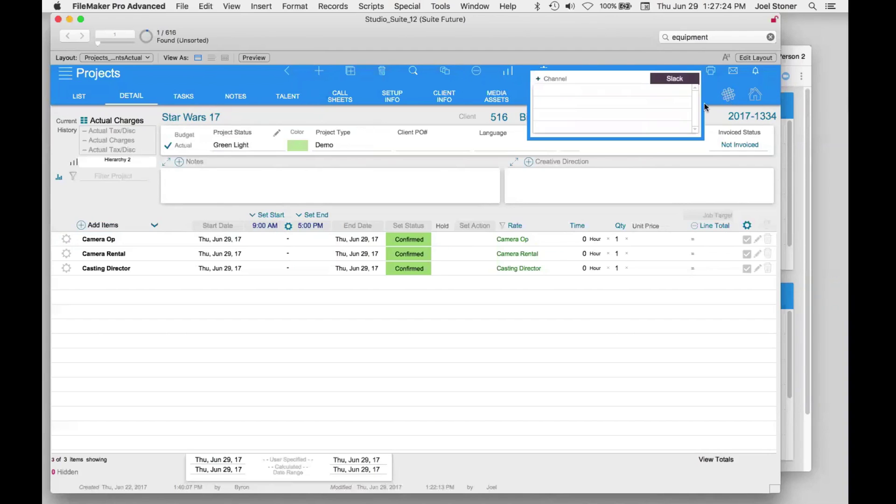
# - Add Slack channel pro_star_17_20171334 by removing the hyphen before 1334, then view Slack
pyautogui.click(545, 78)
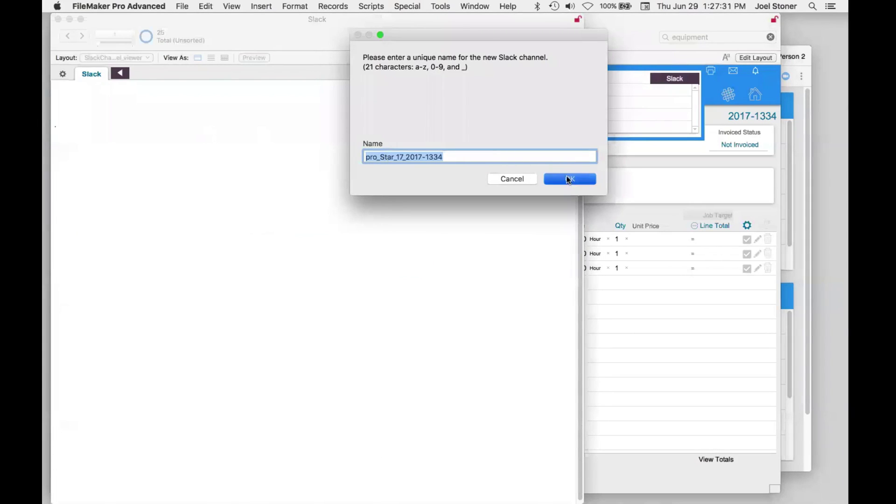
pyautogui.click(426, 157)
pyautogui.press('BackSpace')
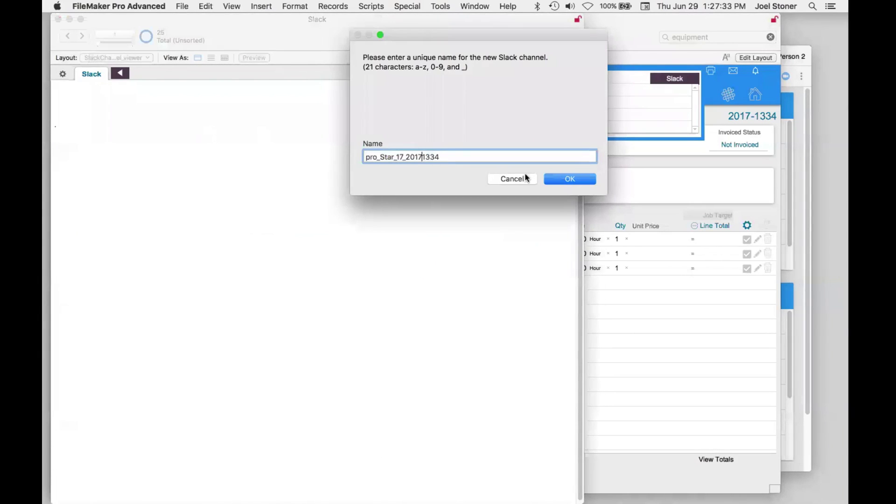
pyautogui.click(563, 179)
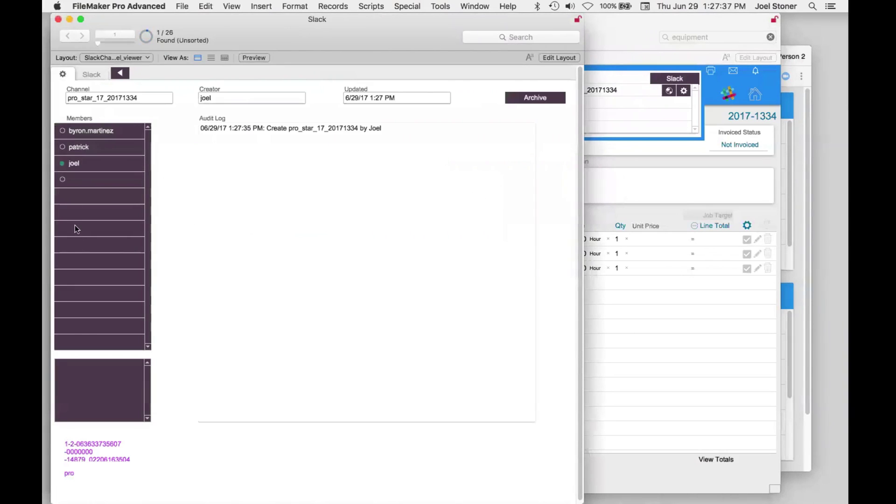
pyautogui.click(91, 77)
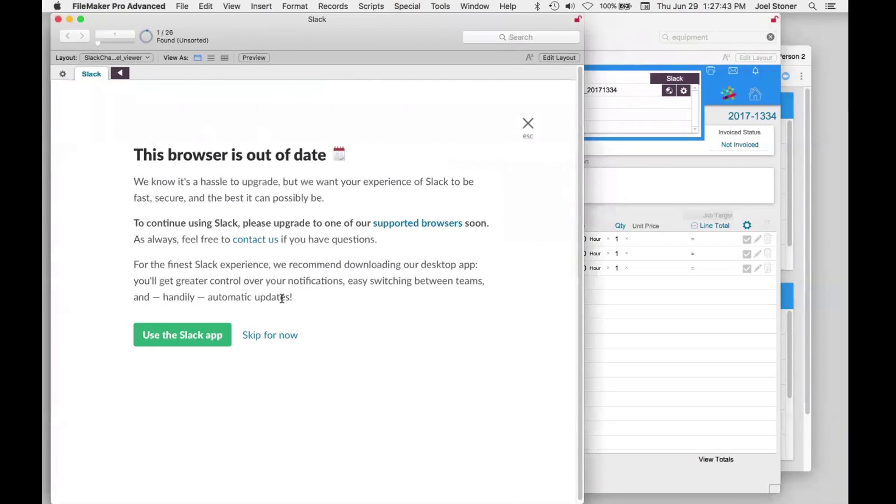
# - Skip the outdated-browser notice and post three short test messages in #pro_star_17_20171334
pyautogui.click(263, 335)
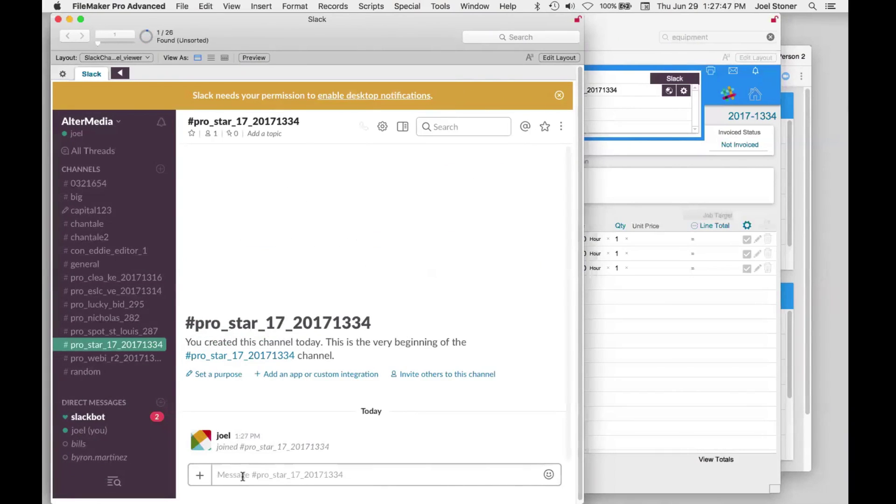
pyautogui.write('oph ae;orh ;ohu; aetaenat')
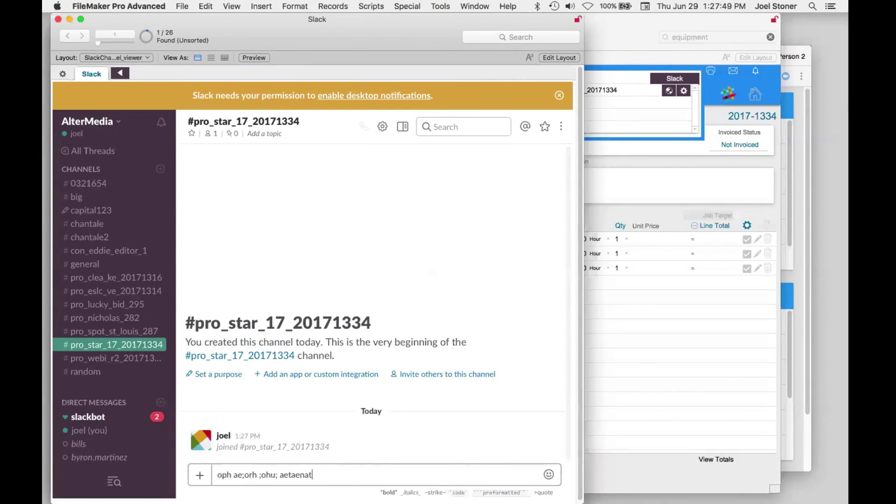
pyautogui.press('Return')
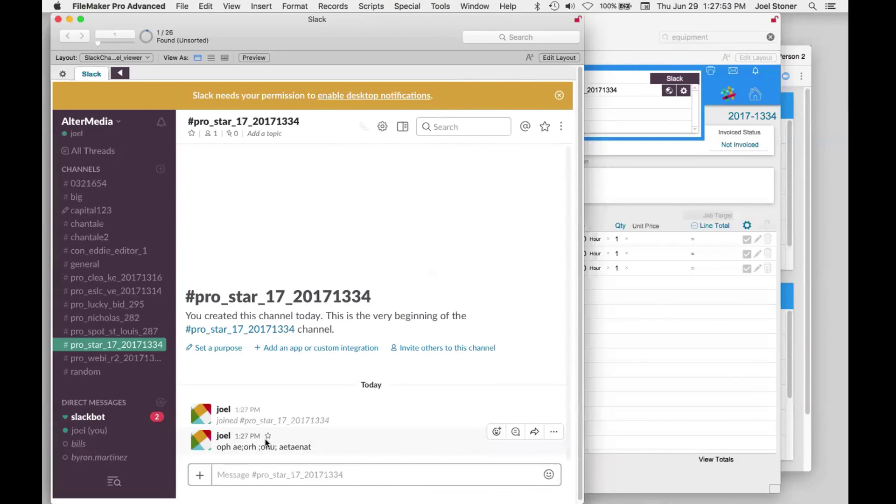
pyautogui.write('poij ;oiktmazrbzfgb')
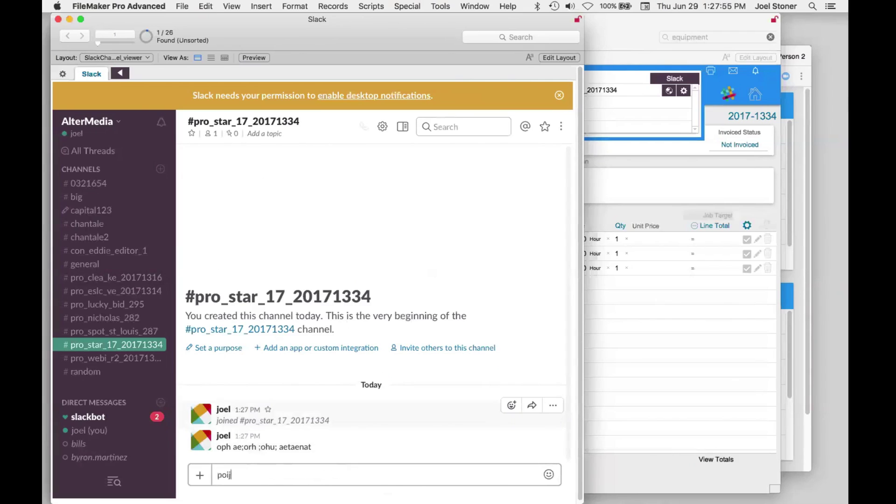
pyautogui.press('Return')
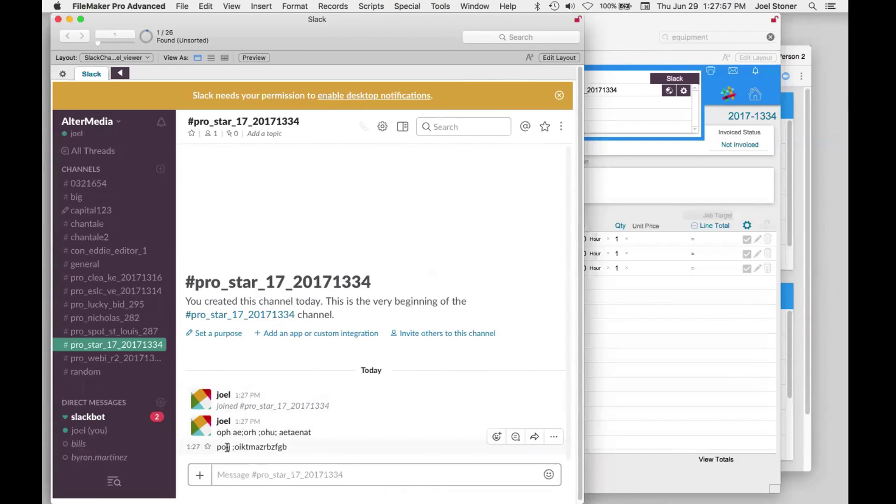
pyautogui.write(',yiu,zdbfd')
pyautogui.press('Return')
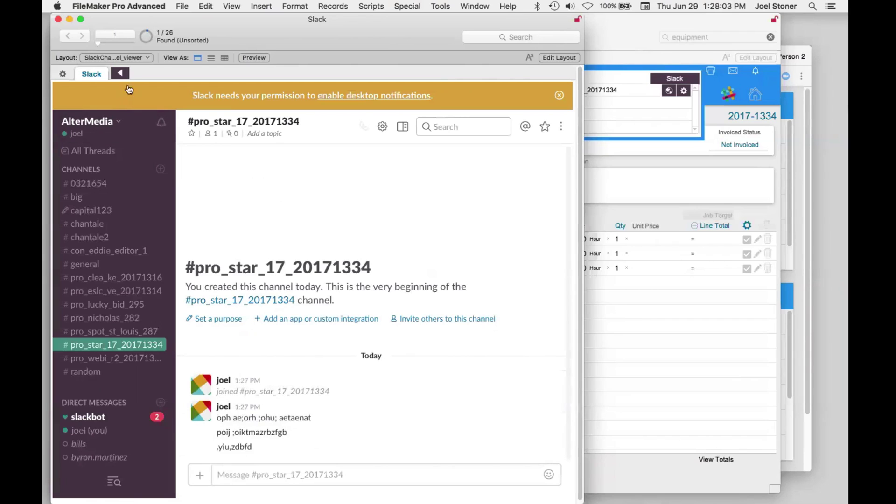
# - Close Slack, reshow the project's channel list and open the channel in the web browser
pyautogui.click(57, 19)
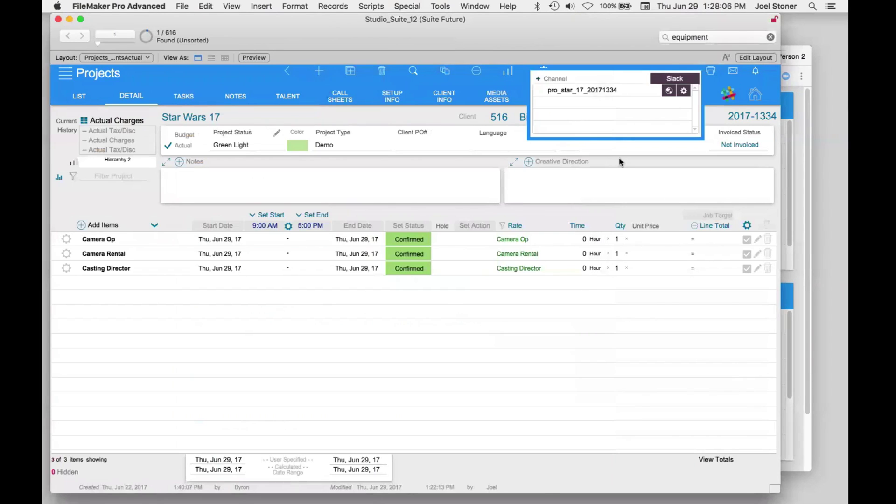
pyautogui.click(620, 162)
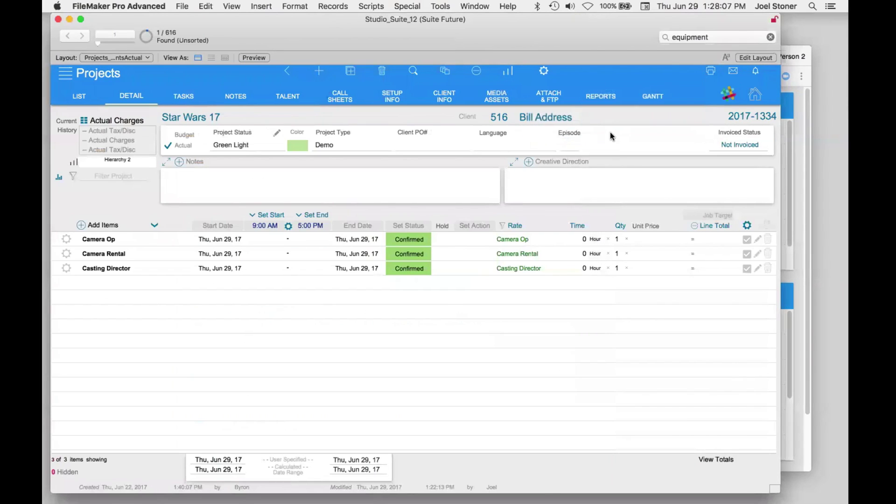
pyautogui.click(729, 96)
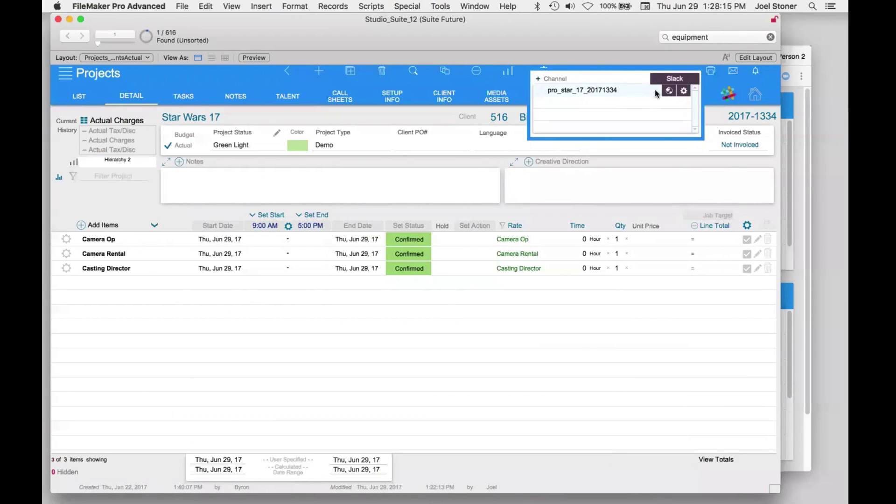
pyautogui.click(669, 91)
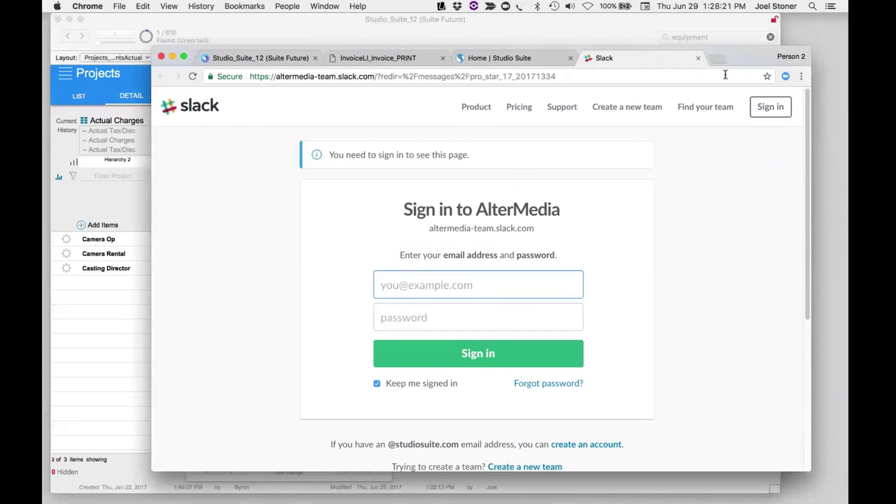
# - View pro_star_17_20171334 in the Slack app past the browser warning, then close Slack
pyautogui.click(698, 57)
pyautogui.click(739, 29)
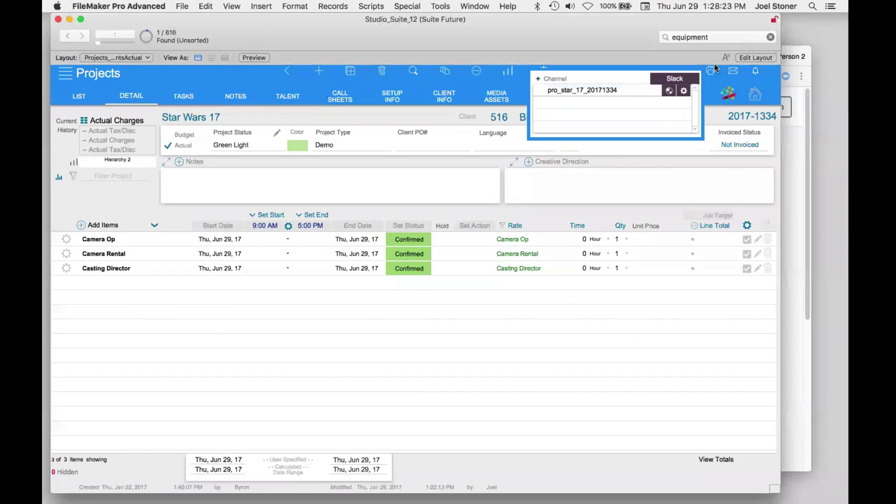
pyautogui.click(583, 93)
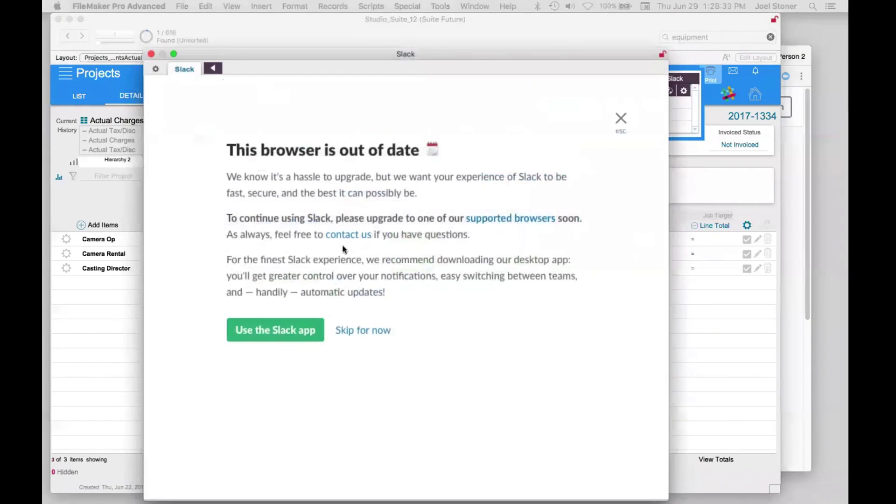
pyautogui.click(340, 301)
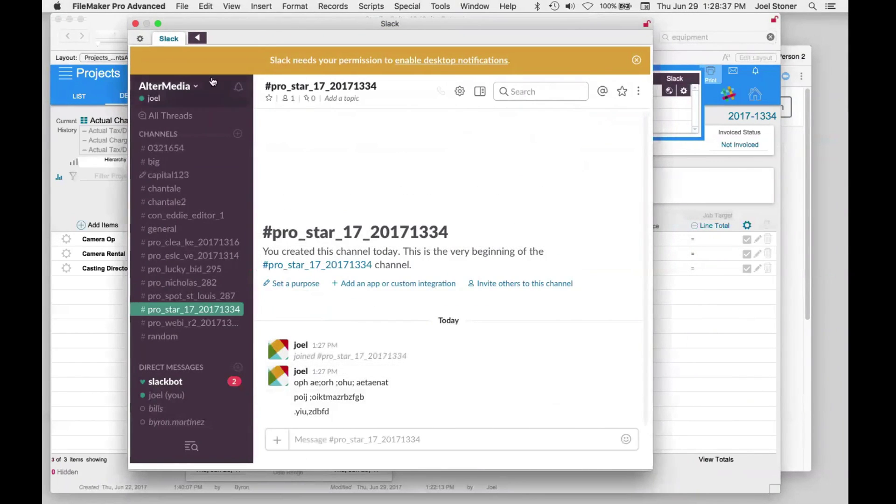
pyautogui.click(136, 24)
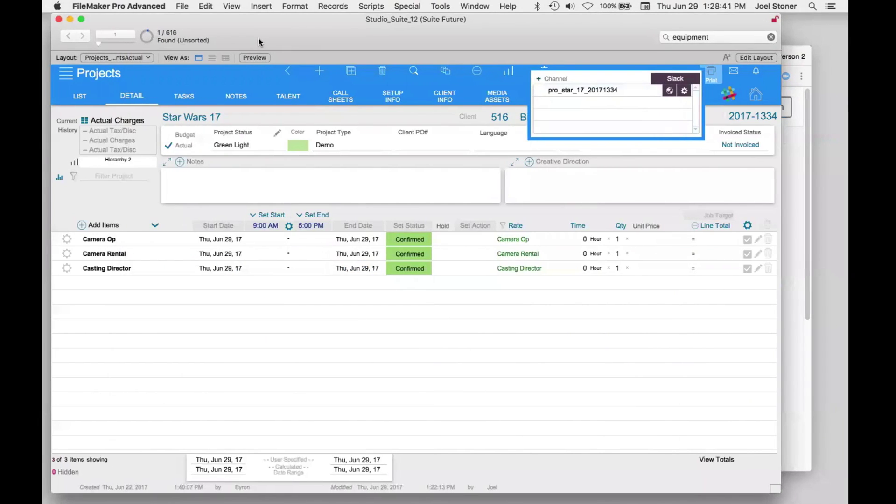
# - Go to Maintenance, then Library, and open asset SS104-3 (SD3, Van's Demo)
pyautogui.click(108, 77)
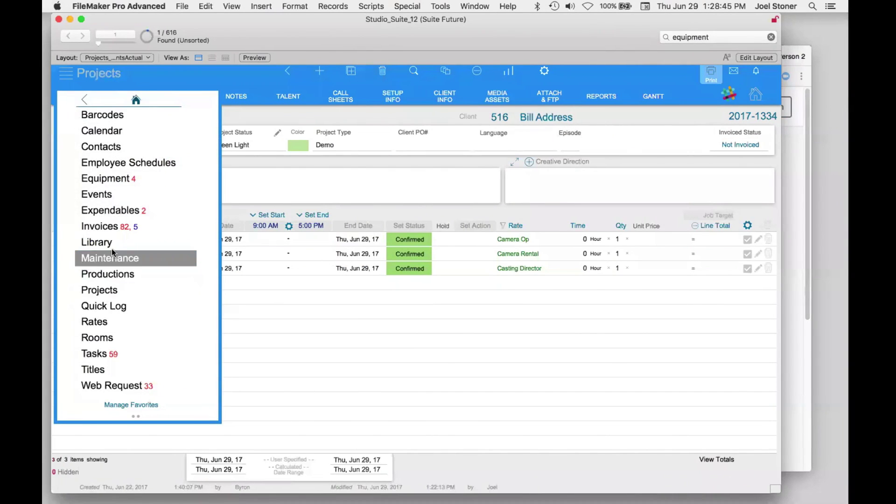
pyautogui.click(114, 253)
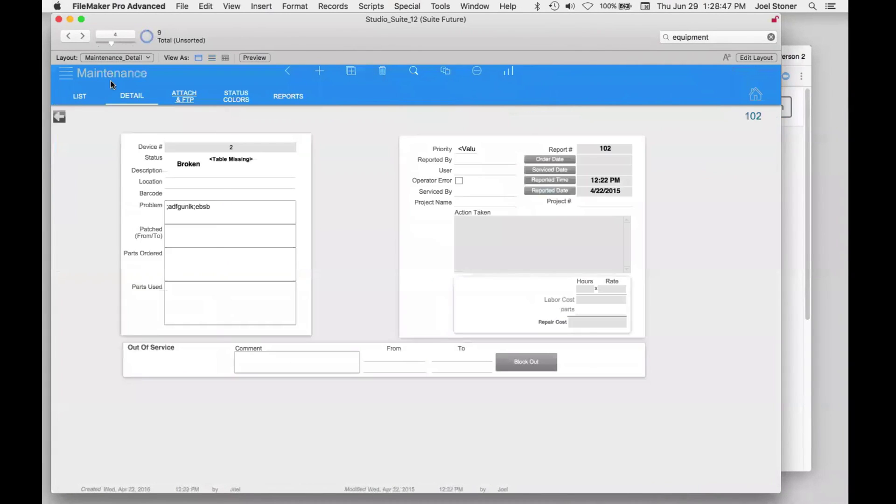
pyautogui.click(110, 80)
pyautogui.click(114, 242)
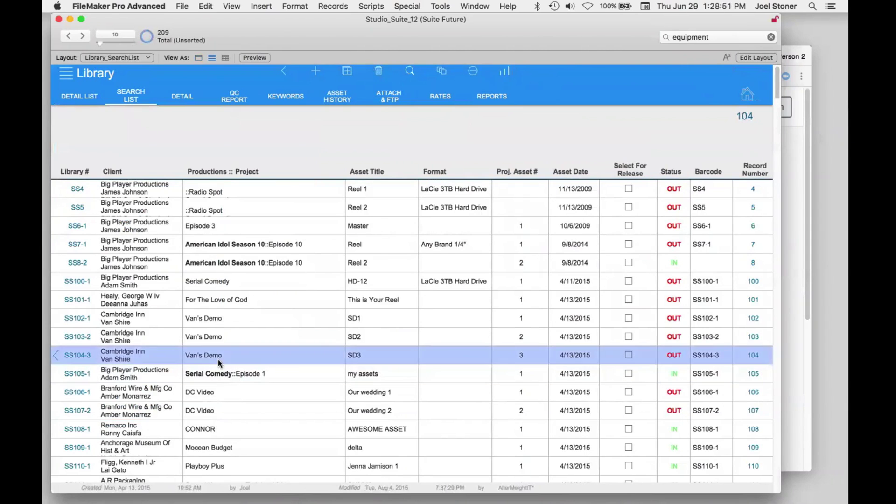
pyautogui.click(217, 359)
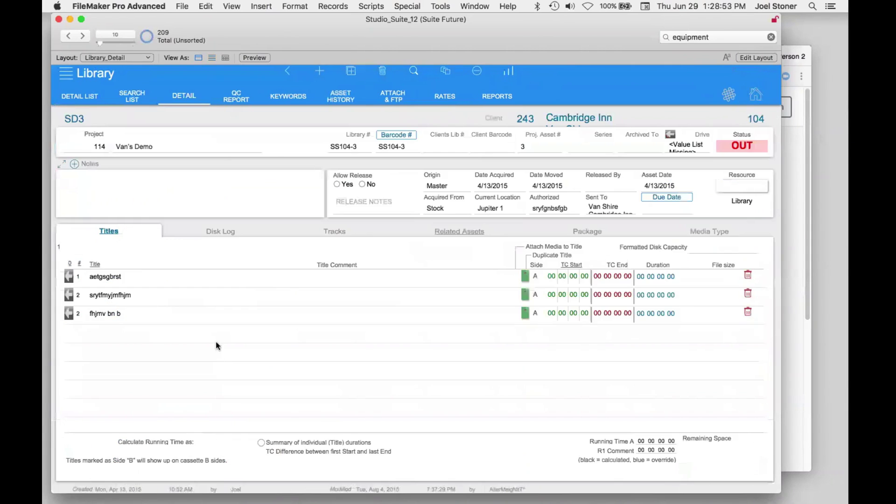
# - Show SD3's attachments and arrange the Chrome Box window beside FileMaker
pyautogui.click(390, 97)
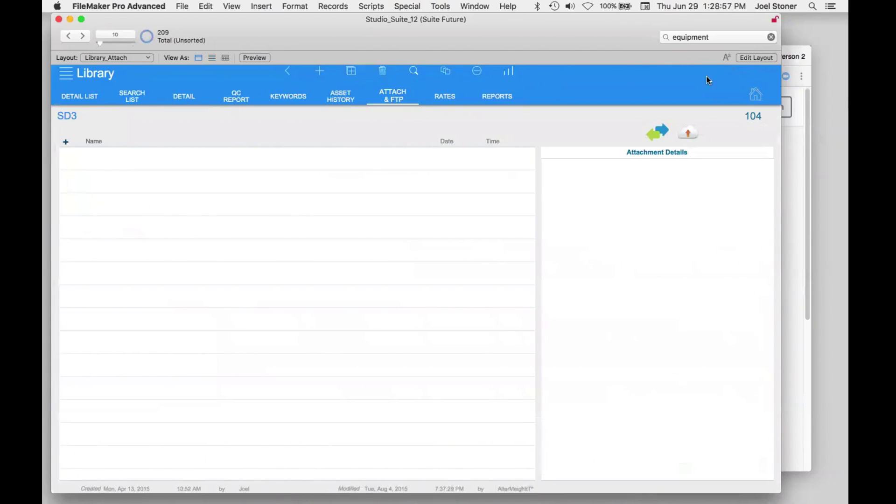
pyautogui.click(802, 54)
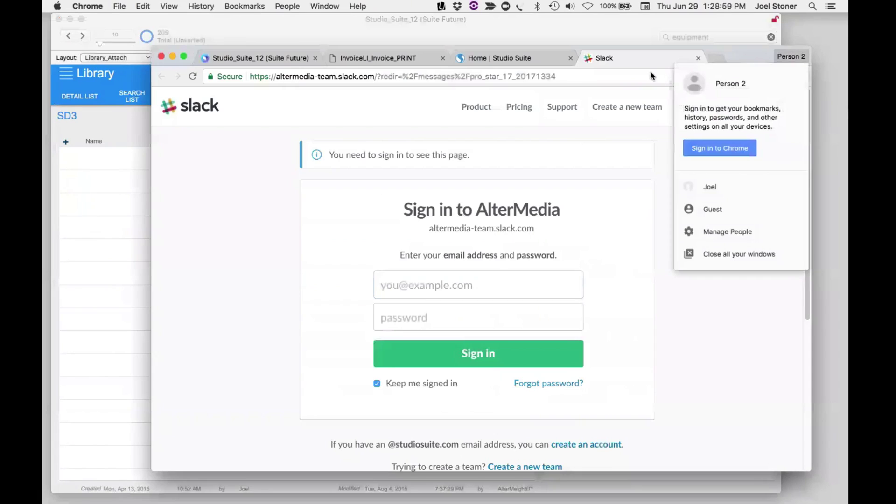
pyautogui.click(313, 63)
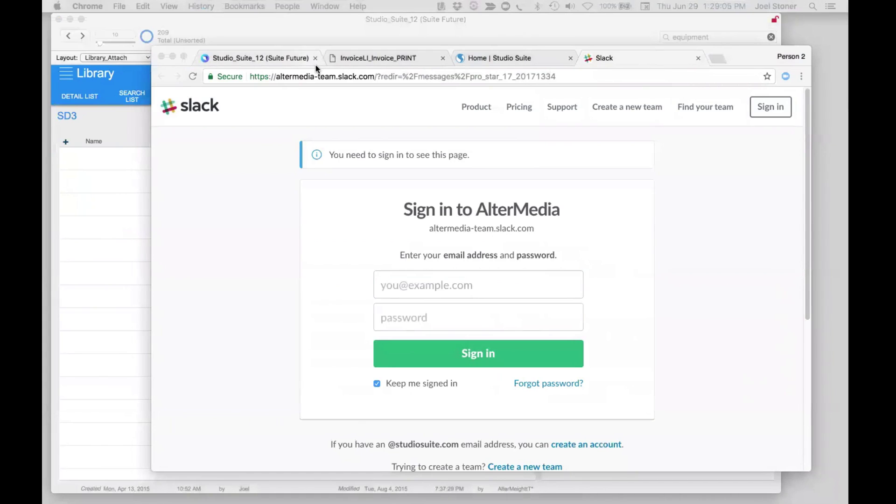
pyautogui.click(315, 66)
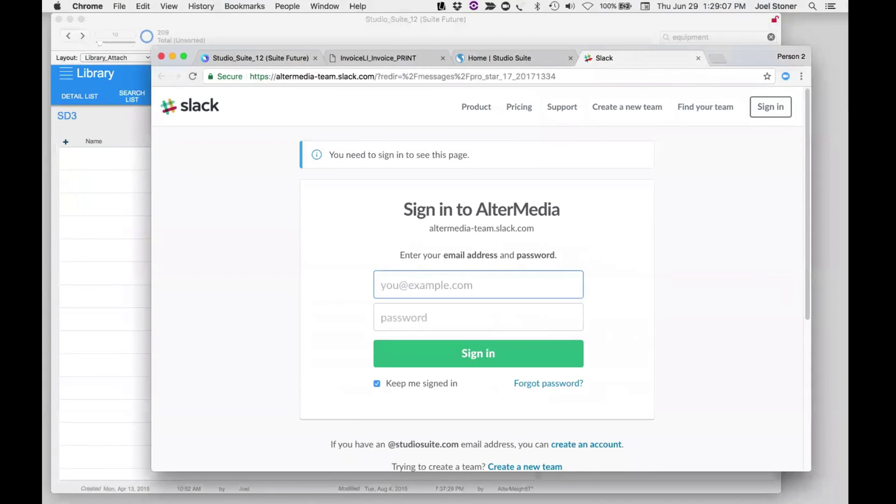
pyautogui.moveTo(847, 46); pyautogui.dragTo(568, 99)
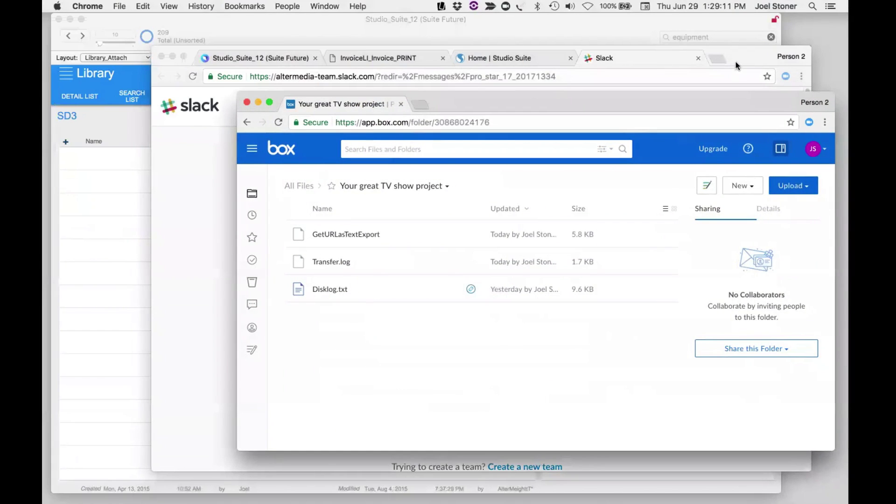
pyautogui.moveTo(735, 62); pyautogui.dragTo(848, 1)
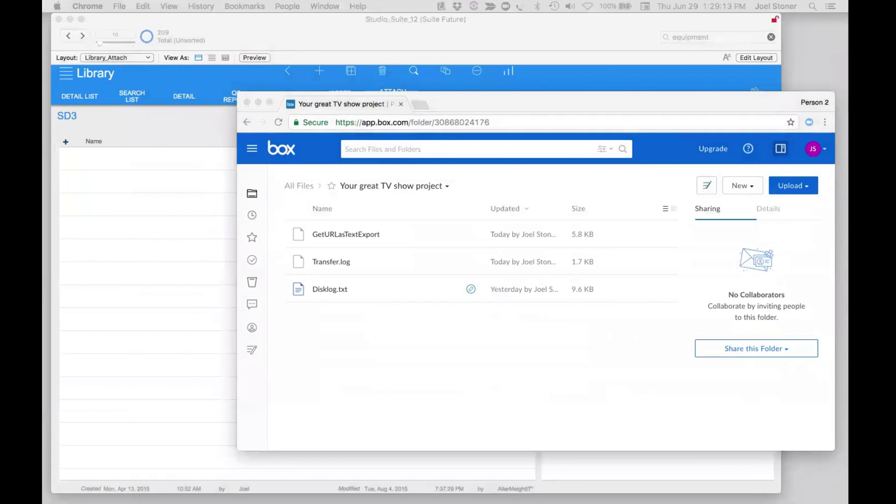
pyautogui.moveTo(578, 94); pyautogui.dragTo(581, 89)
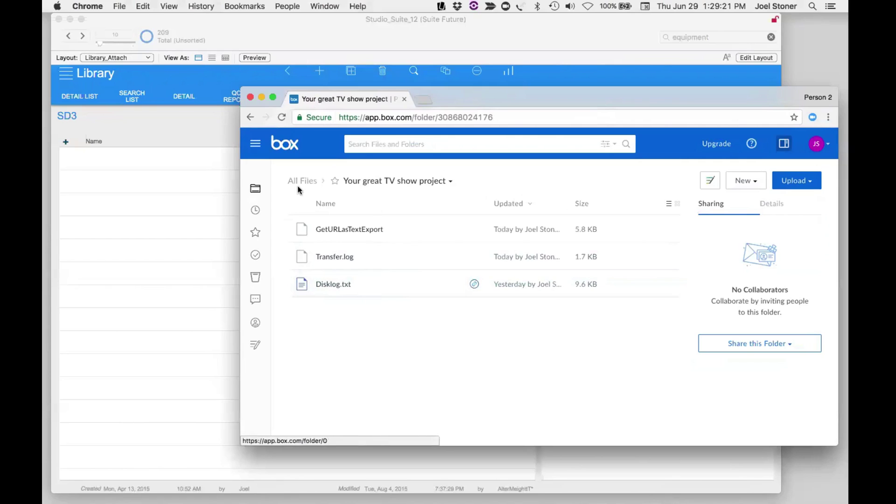
# - Open the Your great TV show project folder from Box's All Files
pyautogui.click(254, 190)
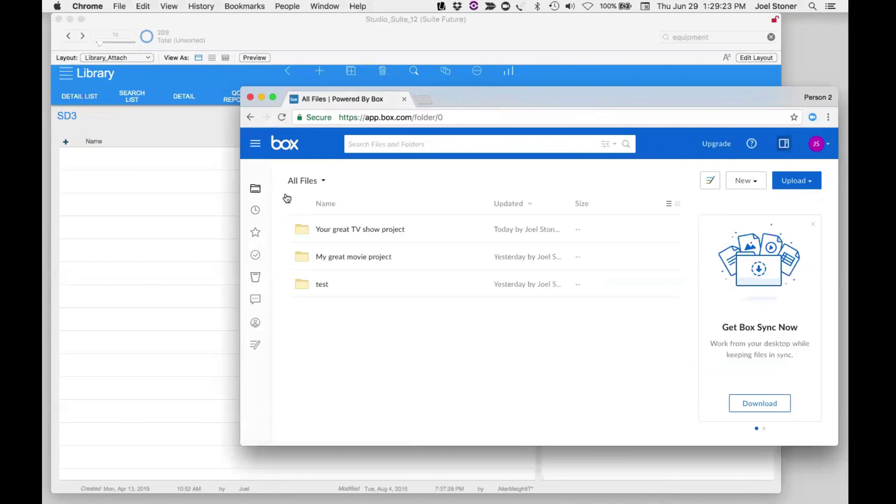
pyautogui.click(348, 235)
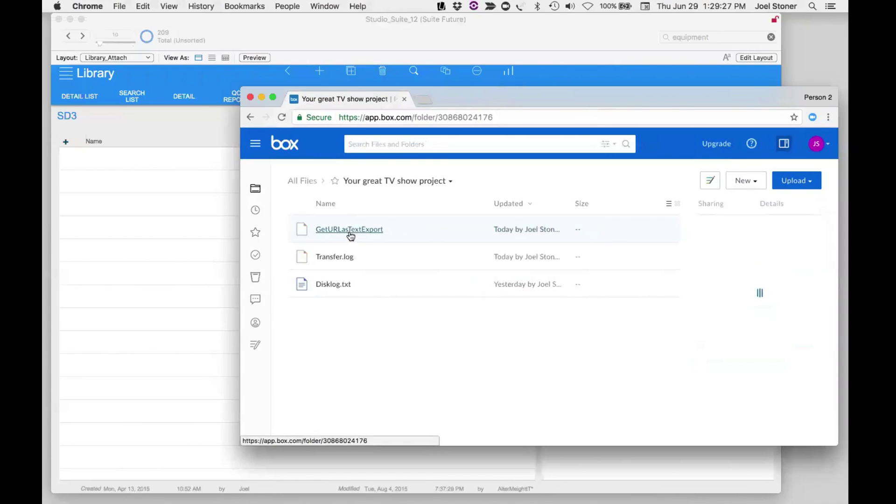
pyautogui.click(162, 287)
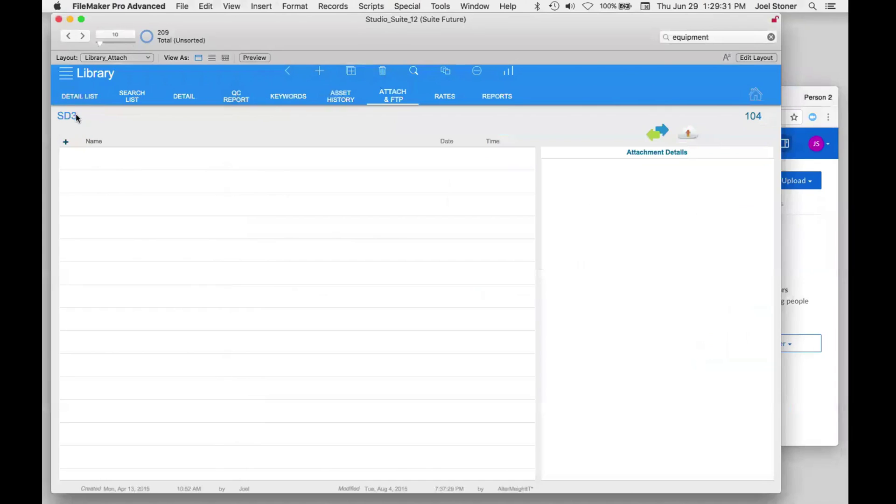
# - Add a Box attachment to SD3 and browse into Your great TV show project
pyautogui.click(66, 142)
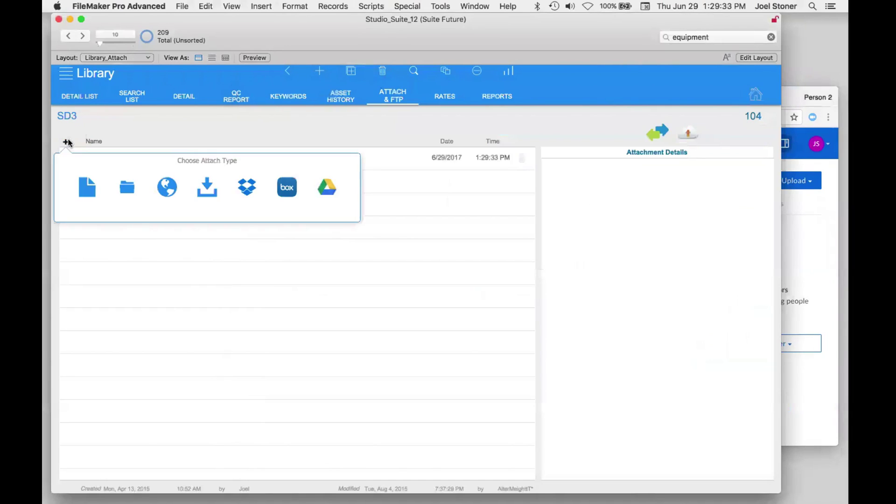
pyautogui.click(283, 191)
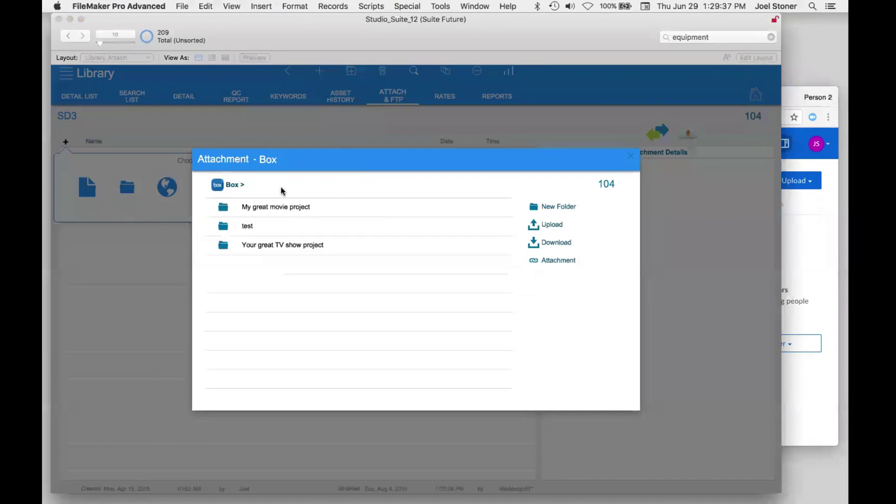
pyautogui.click(276, 245)
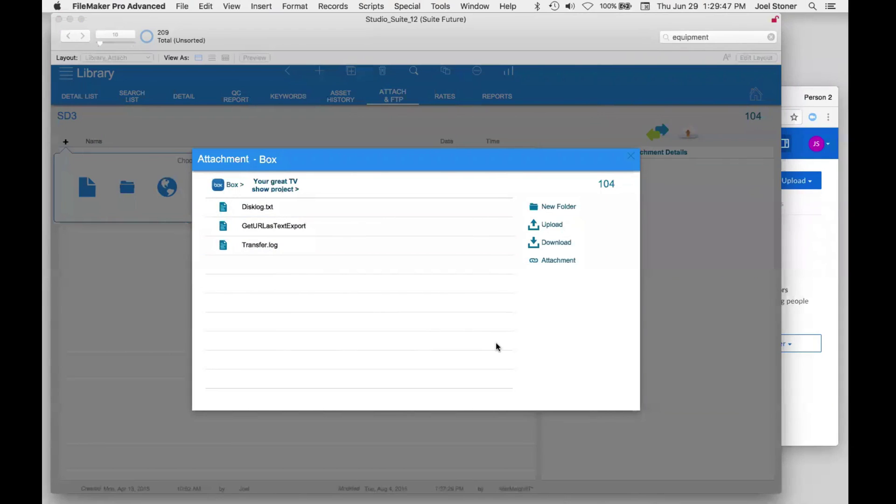
# - Try uploading SS Temp Export to the Box folder and dismiss the upload error
pyautogui.click(552, 225)
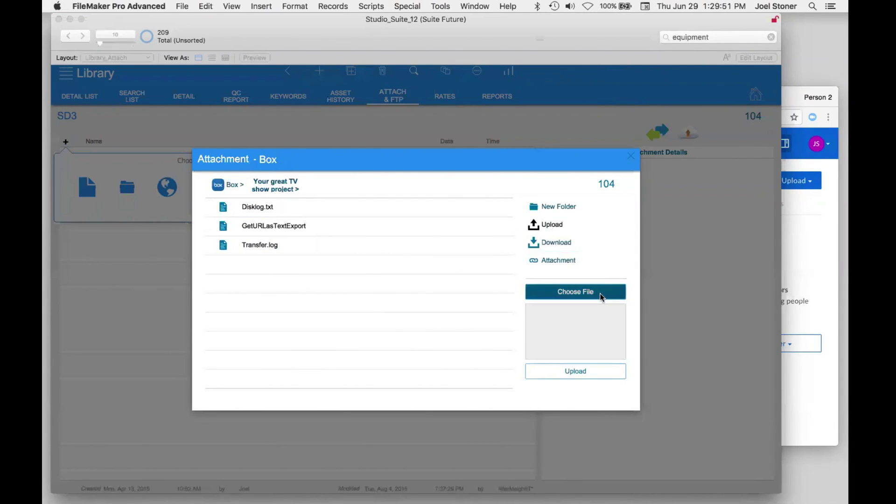
pyautogui.click(601, 297)
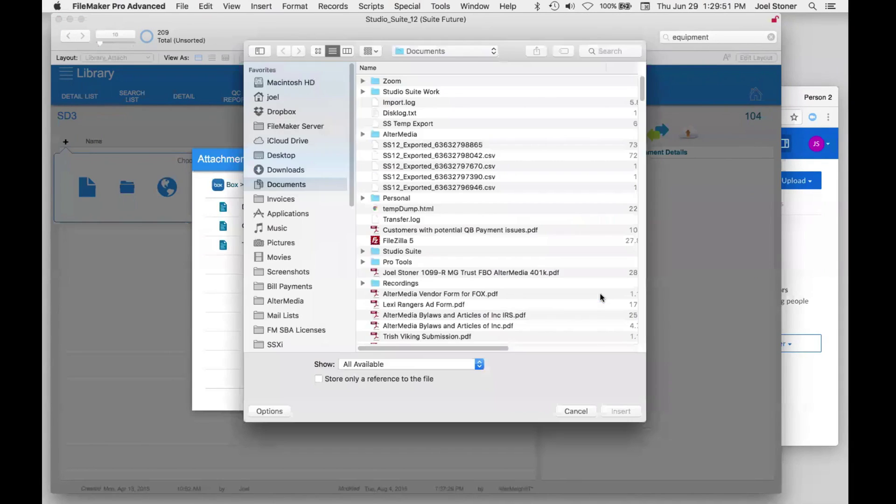
pyautogui.click(396, 125)
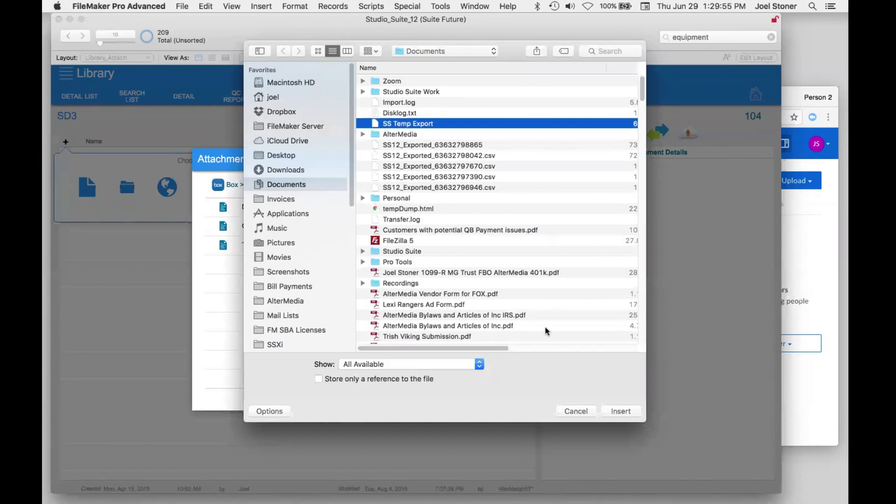
pyautogui.click(609, 412)
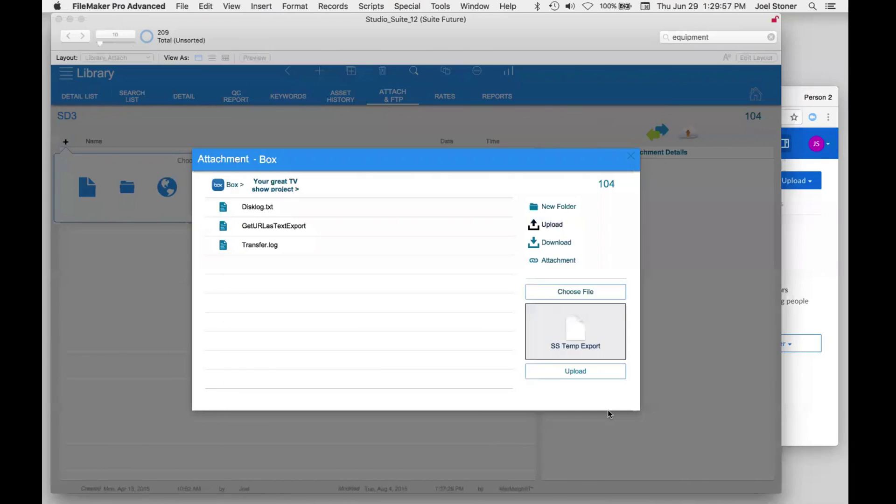
pyautogui.click(576, 370)
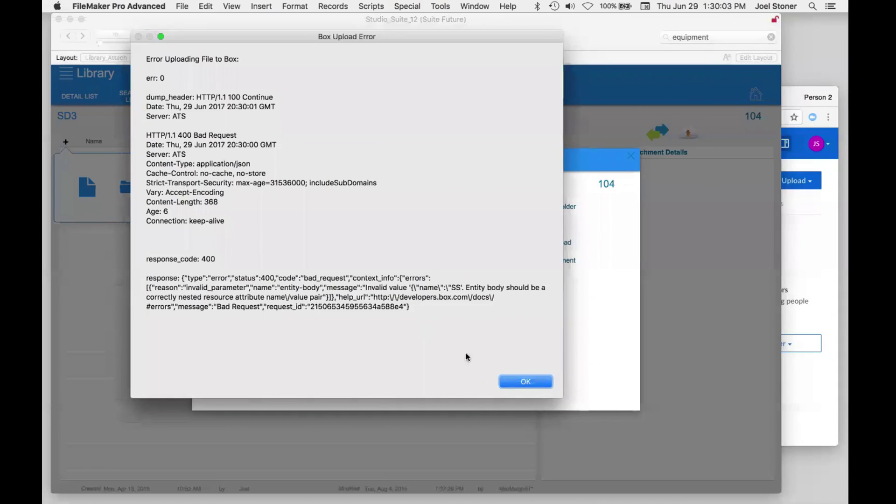
pyautogui.click(538, 387)
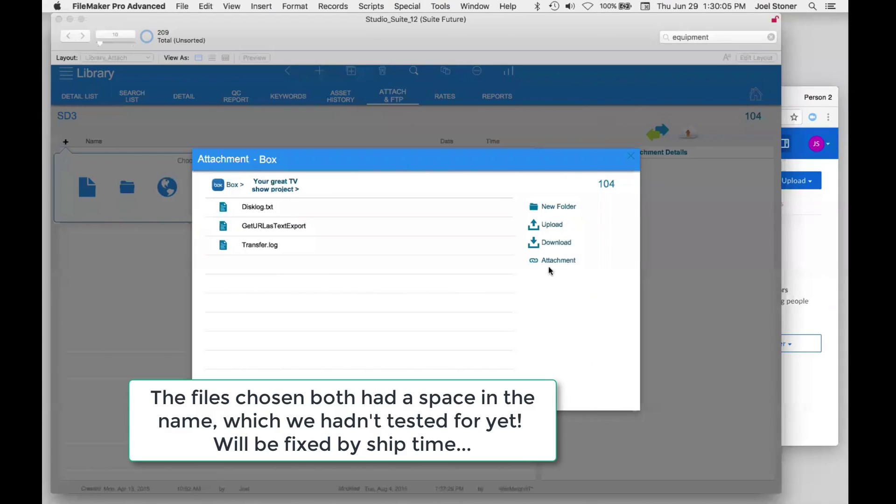
# - Retry the upload with the AlterMedia bylaws PDF and dismiss the 400 Bad Request error
pyautogui.click(546, 226)
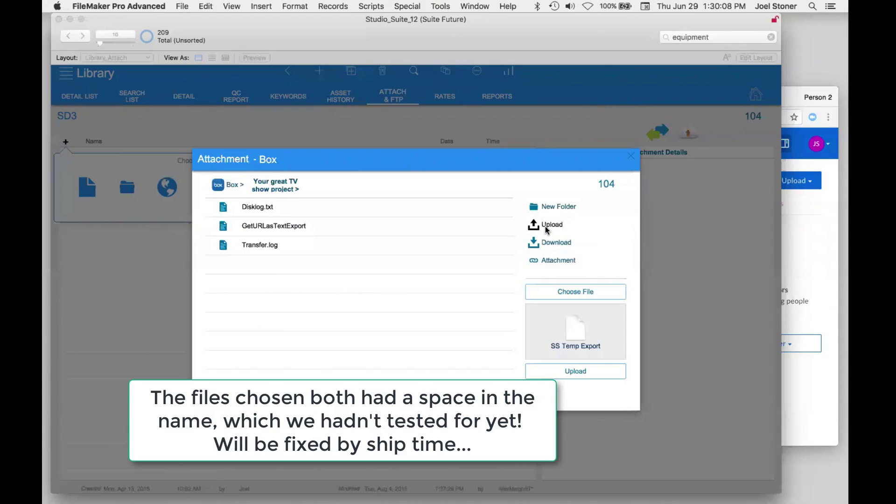
pyautogui.click(570, 294)
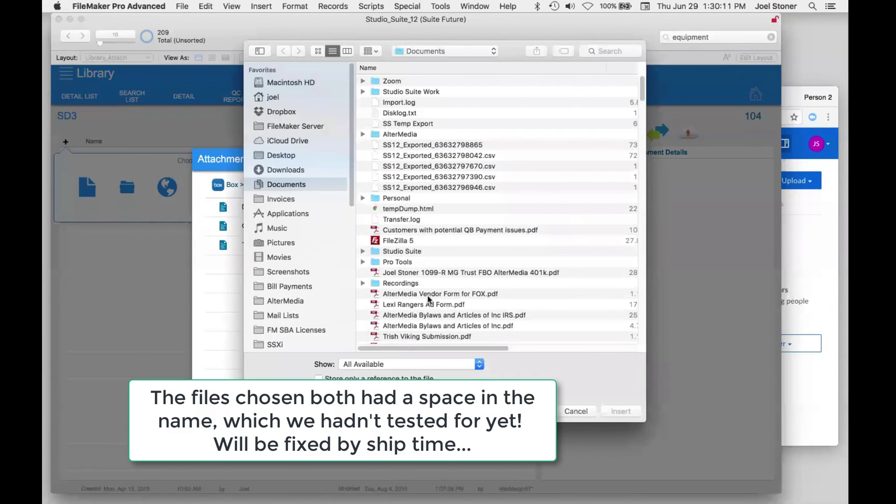
pyautogui.click(412, 317)
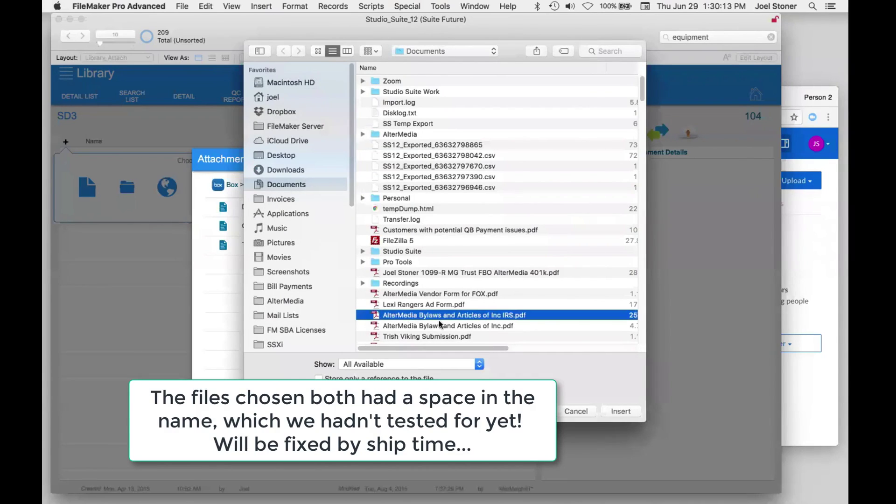
pyautogui.click(621, 412)
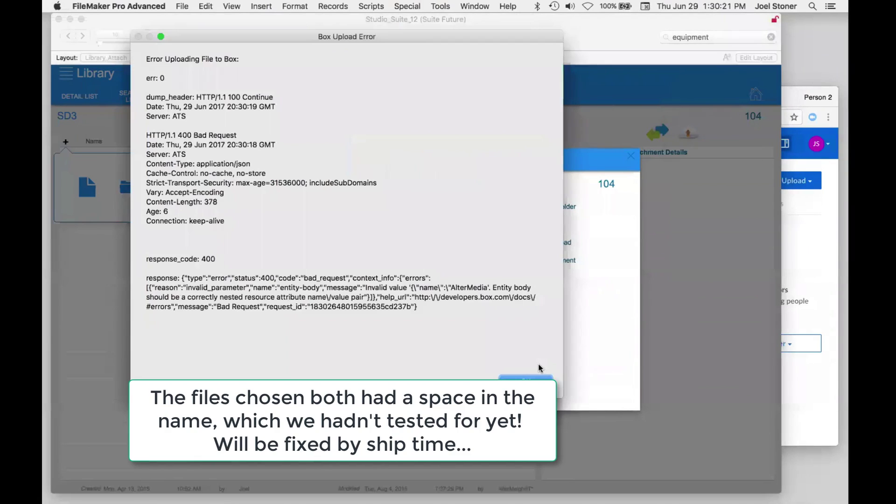
pyautogui.click(538, 383)
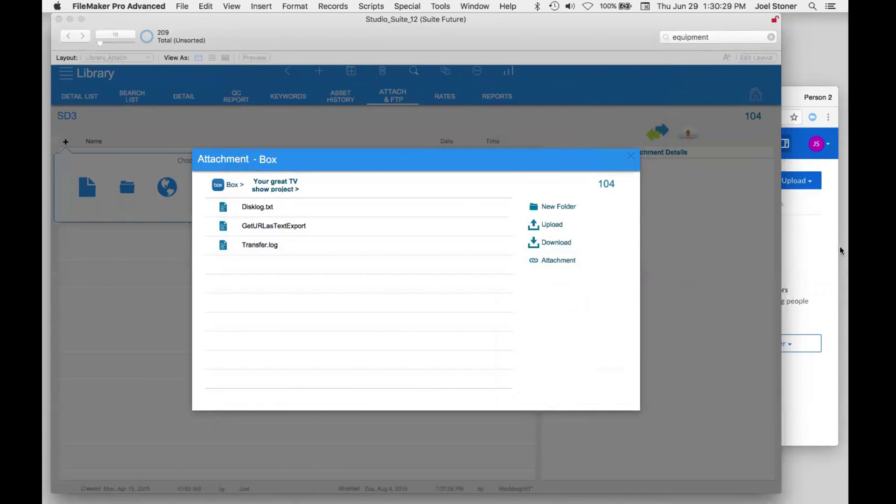
# - Check the Box folder's files in Chrome, then close FileMaker's Attachment - Box panel
pyautogui.click(808, 255)
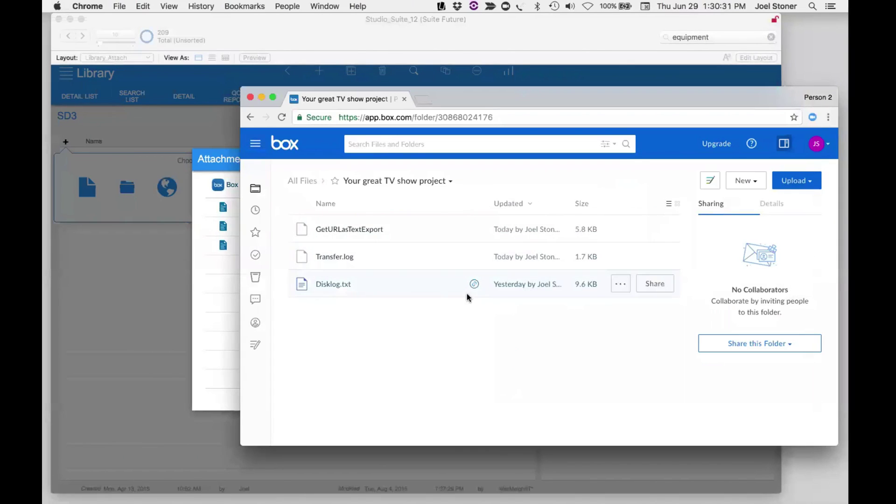
pyautogui.click(163, 264)
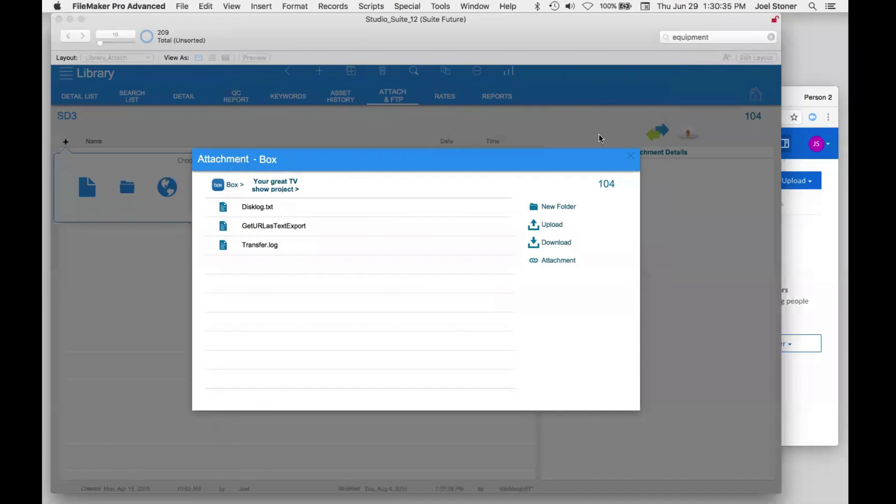
pyautogui.click(631, 156)
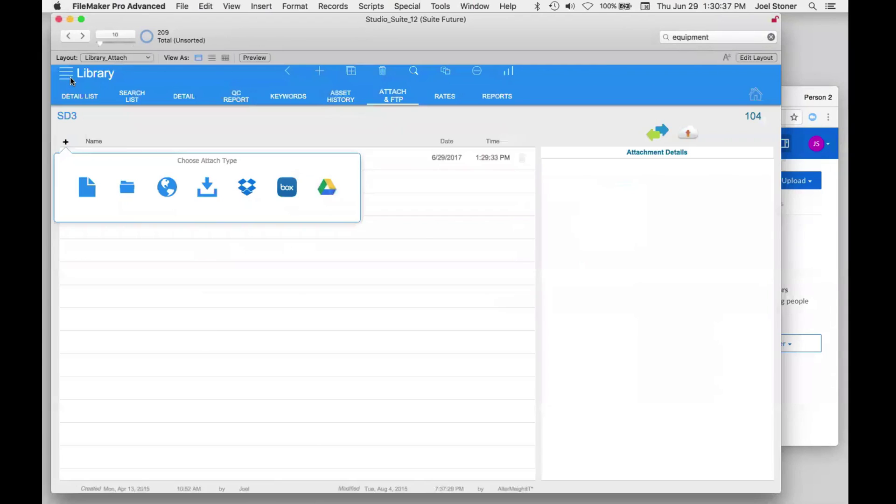
# - Open the Calendar and move to the week of 25 Jun–01 Jul 2017
pyautogui.click(71, 77)
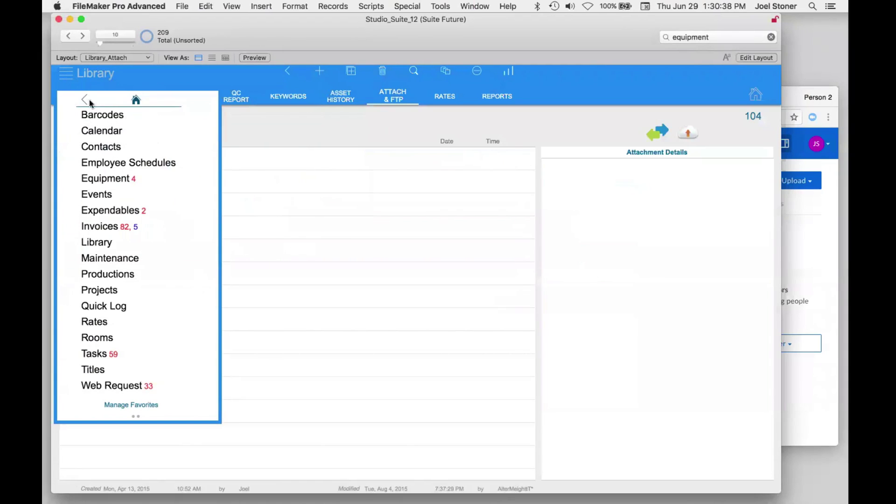
pyautogui.click(97, 131)
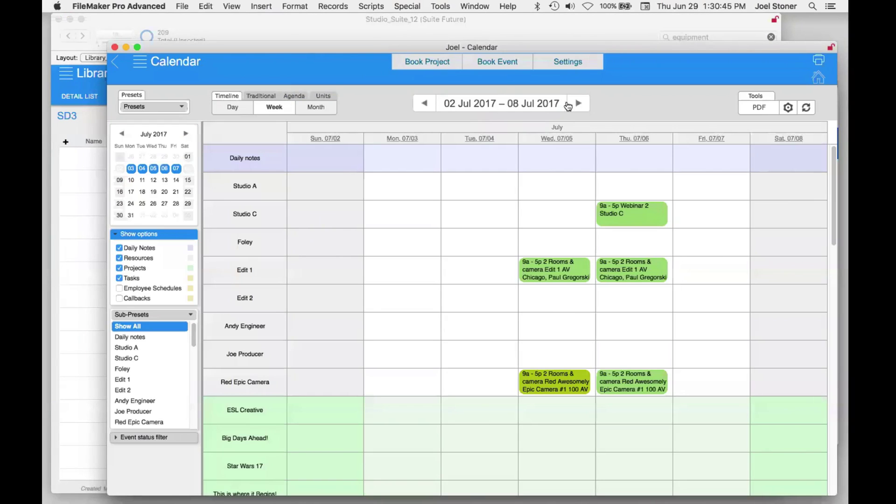
pyautogui.click(578, 104)
pyautogui.click(433, 104)
pyautogui.click(433, 103)
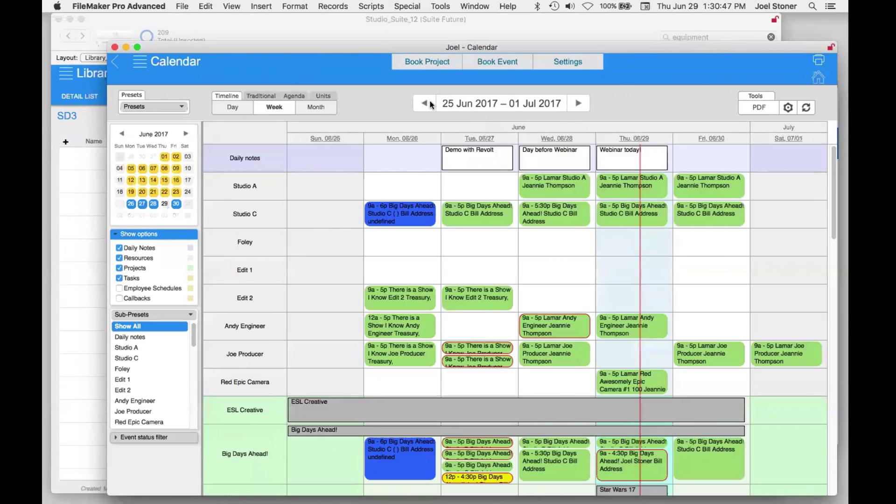
pyautogui.click(434, 104)
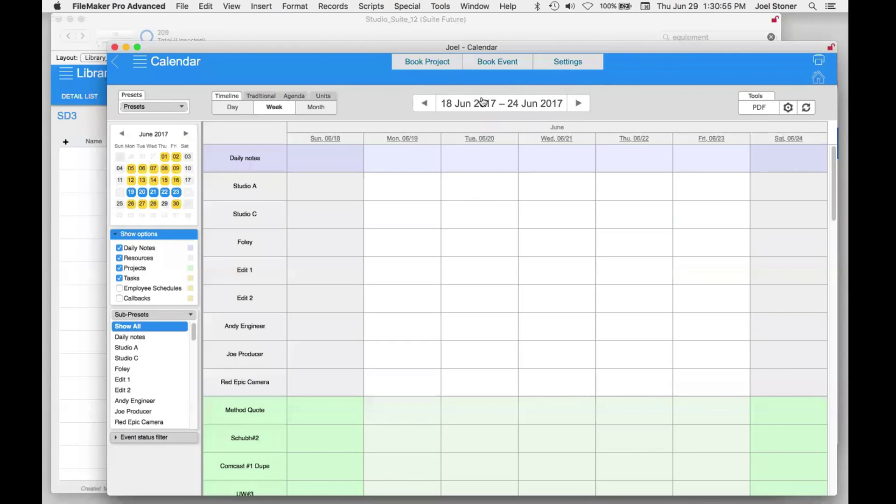
pyautogui.click(579, 103)
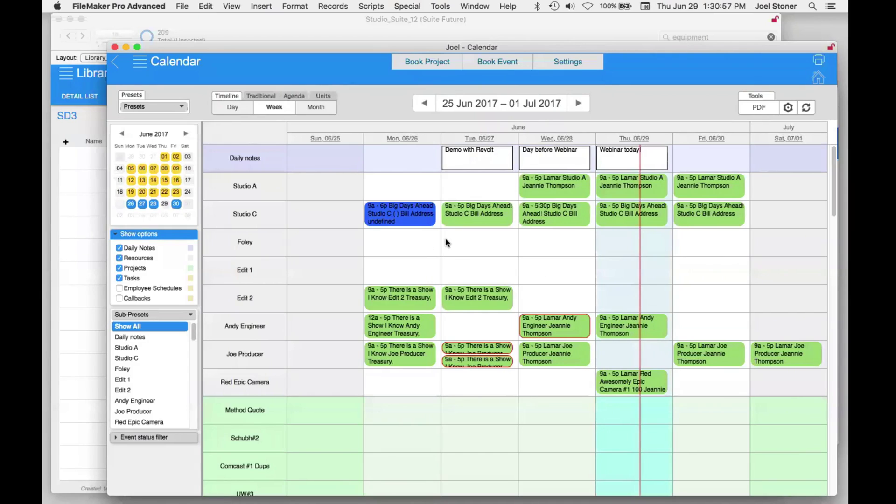
# - Add Foley events for Jun 27–28 and Jun 30, plus an Edit 1 event on Jun 28, and book them
pyautogui.click(483, 243)
pyautogui.click(559, 242)
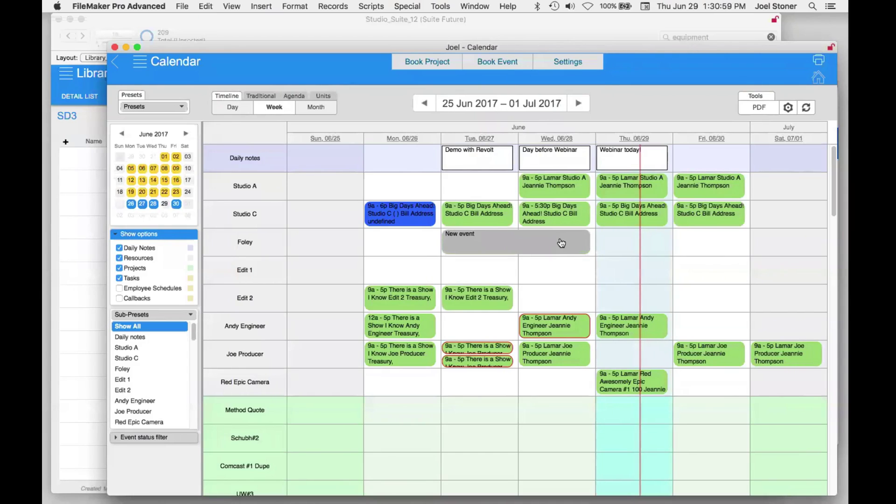
pyautogui.click(564, 273)
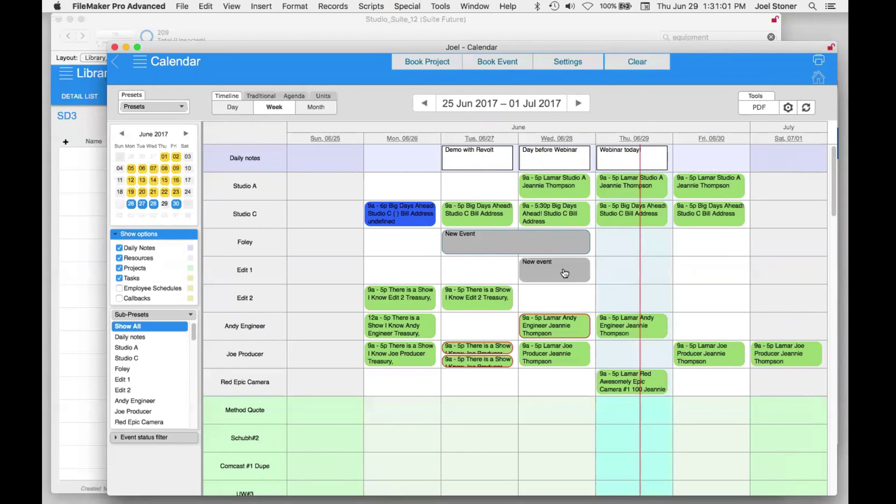
pyautogui.click(690, 249)
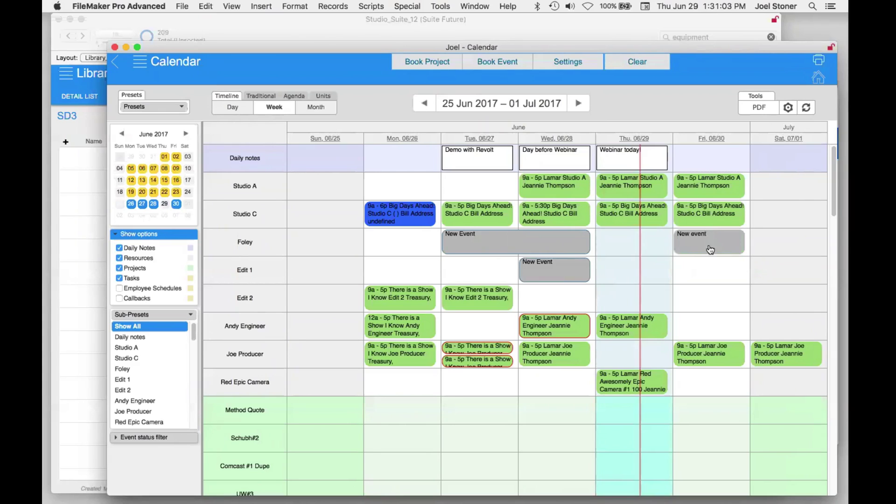
pyautogui.click(431, 63)
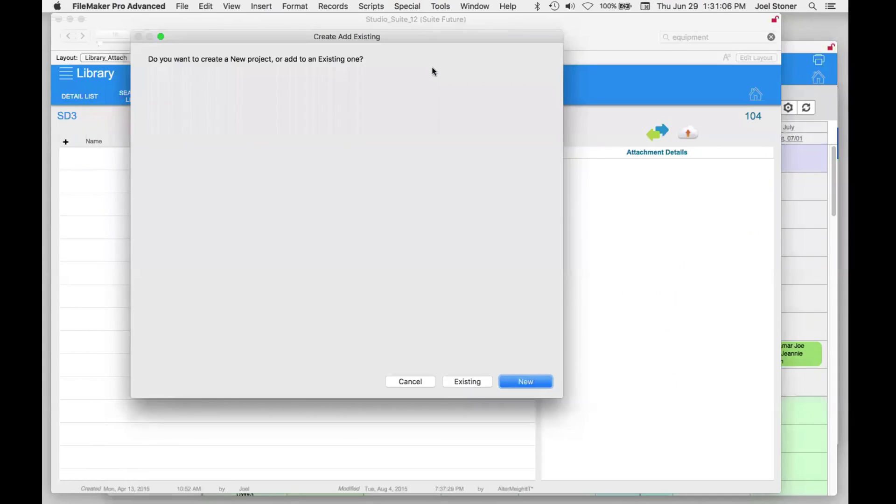
# - Create new project 2017-1346 from the booked events, accepting the Foley conflict on 6/27
pyautogui.click(518, 378)
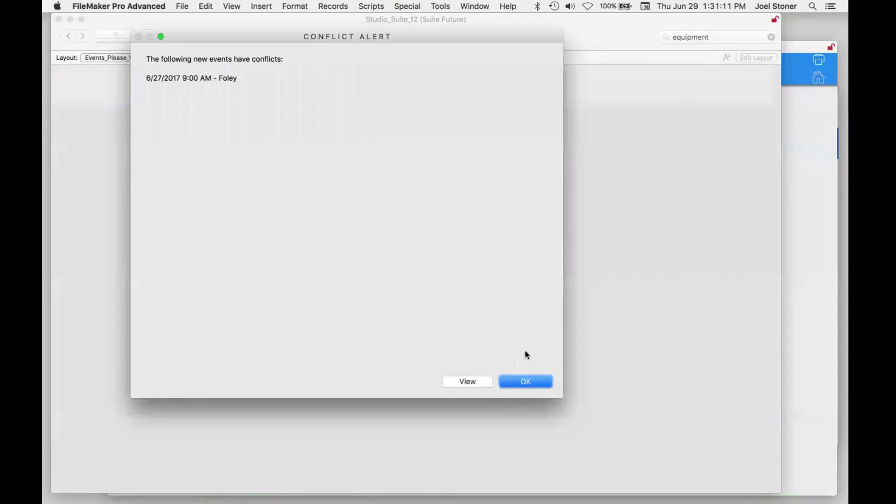
pyautogui.click(535, 376)
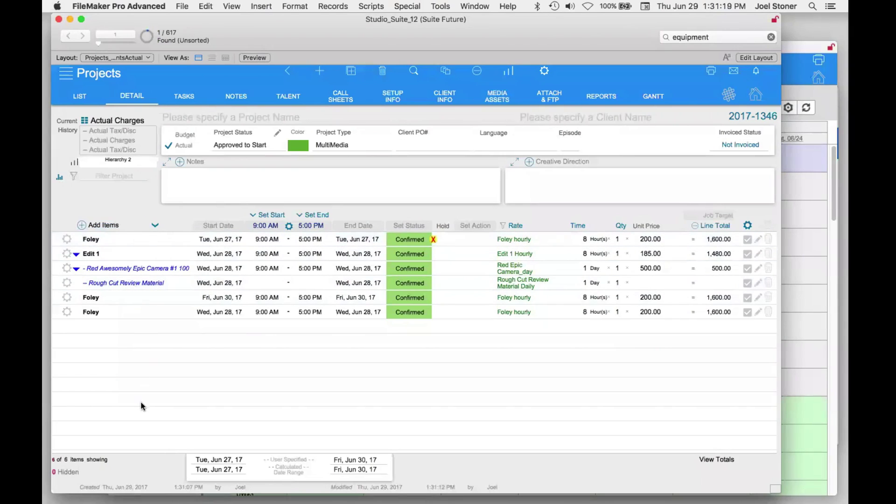
# - Enter 'Webinar 2' as the Project Name of project 2017-1346
pyautogui.click(75, 255)
pyautogui.click(76, 254)
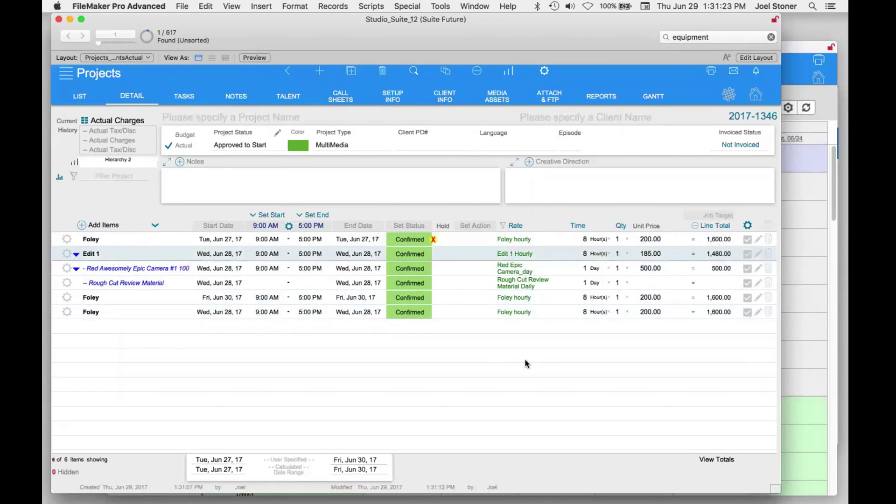
pyautogui.click(261, 120)
pyautogui.write('Web')
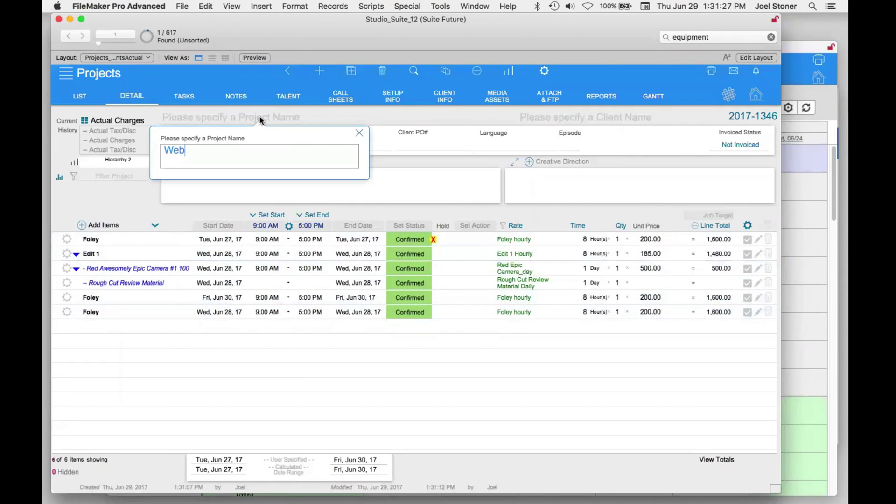
pyautogui.write('inar 2')
pyautogui.press('Return')
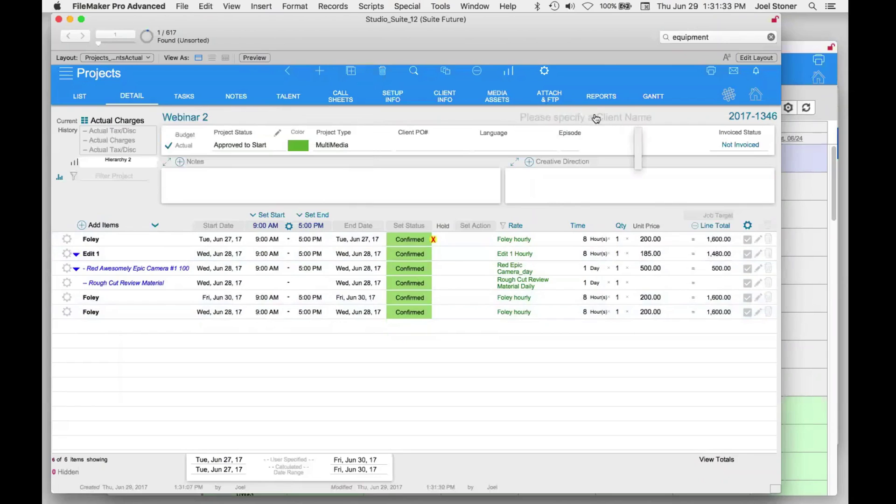
# - Filter the client contact picker by 'dr' and pick Drury Design Dynamics
pyautogui.click(557, 119)
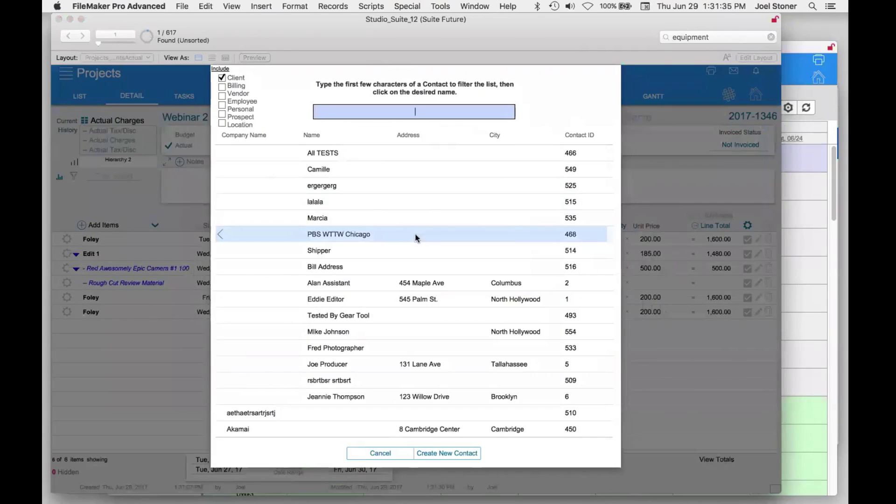
pyautogui.scroll(-15, 416, 238)
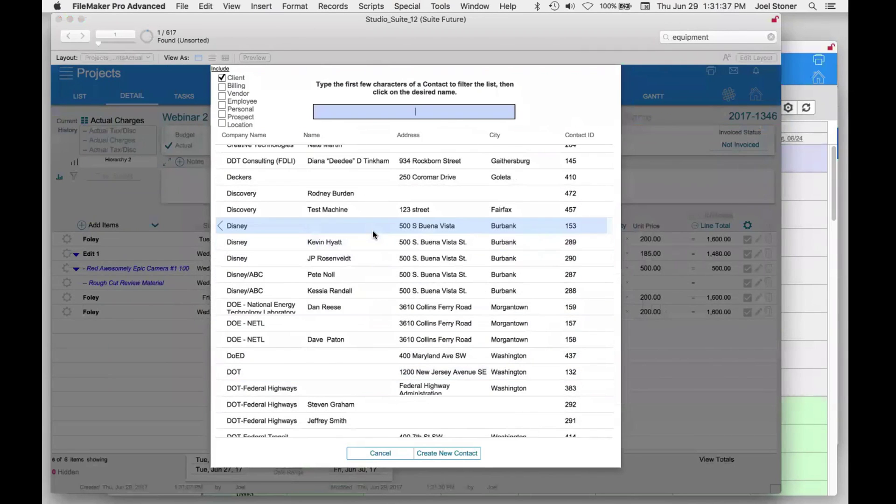
pyautogui.scroll(-5, 372, 231)
pyautogui.write('dr')
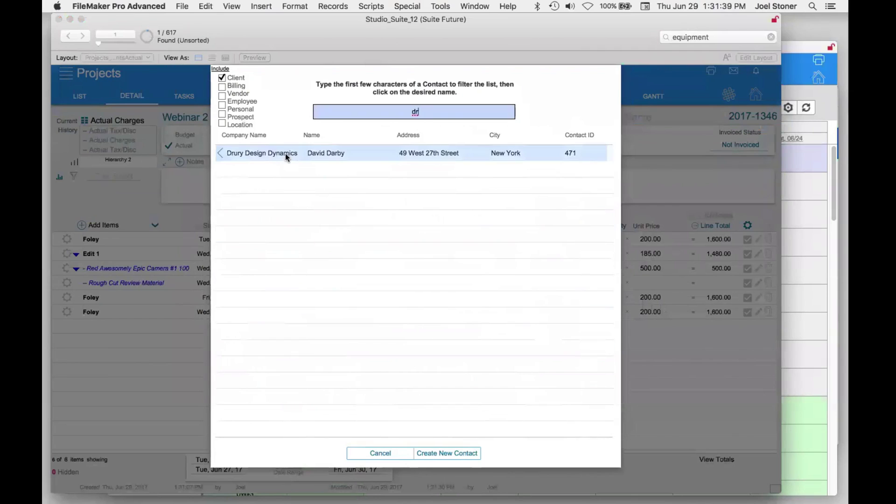
pyautogui.click(282, 152)
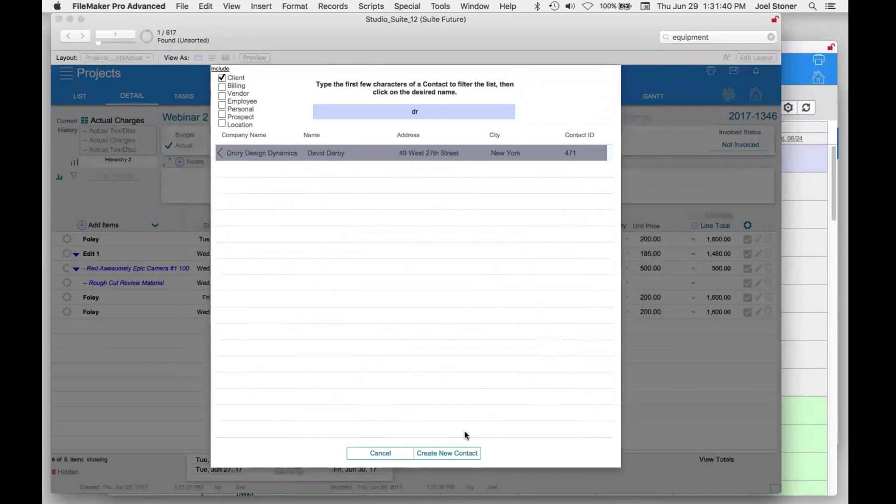
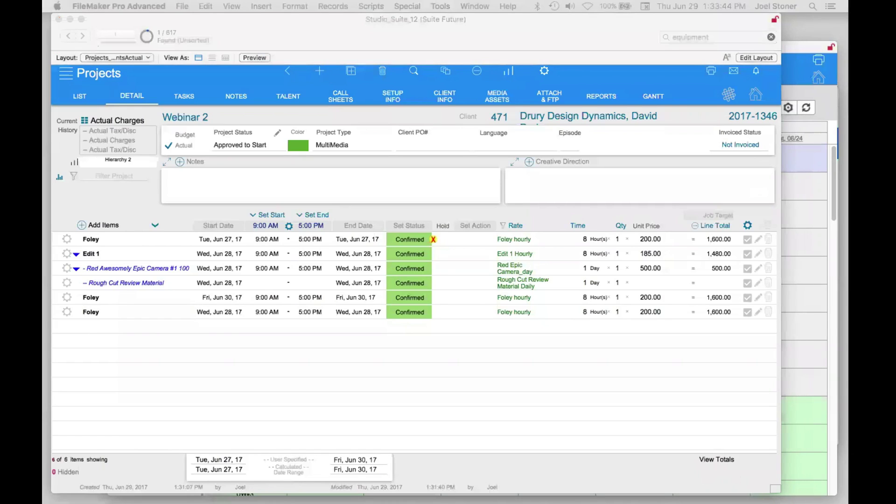
# - Bring the Chrome window with the Studio Suite home page in front of FileMaker
pyautogui.moveTo(840, 7); pyautogui.dragTo(726, 58)
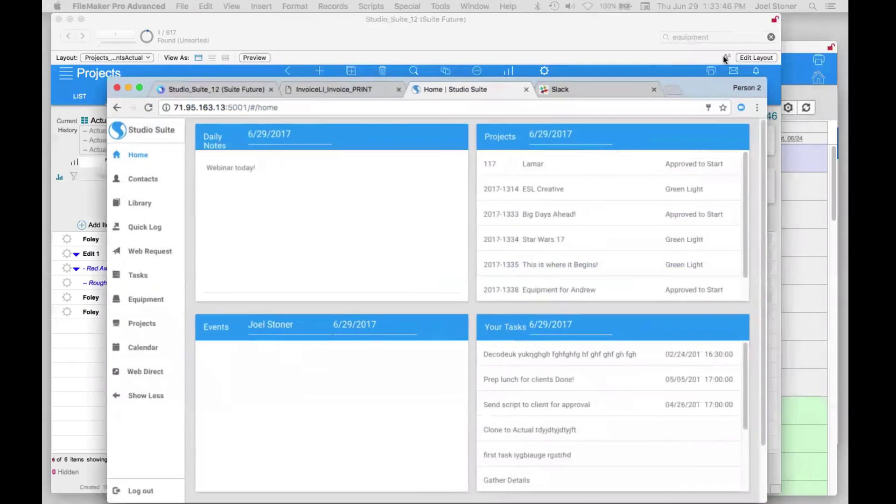
# - Open the Web Request form and log in with the client's ID to load their details
pyautogui.click(159, 217)
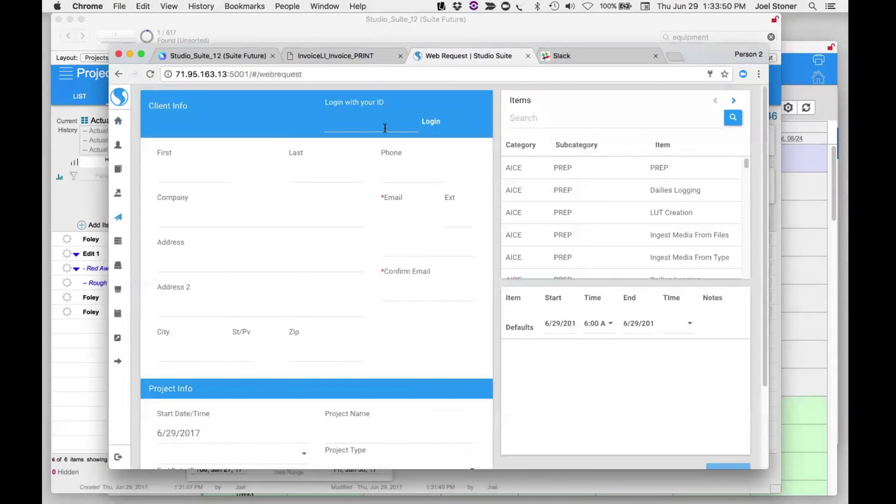
pyautogui.click(385, 128)
pyautogui.write('12345')
pyautogui.click(434, 122)
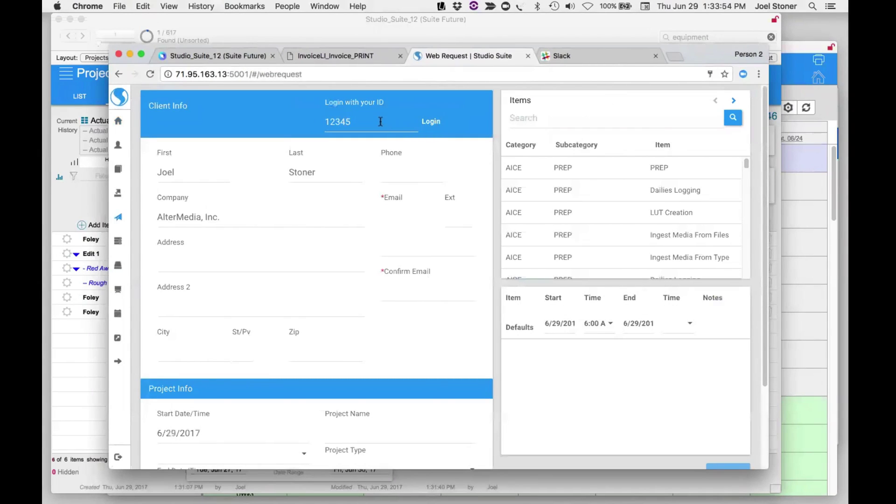
pyautogui.moveTo(381, 122); pyautogui.dragTo(314, 117)
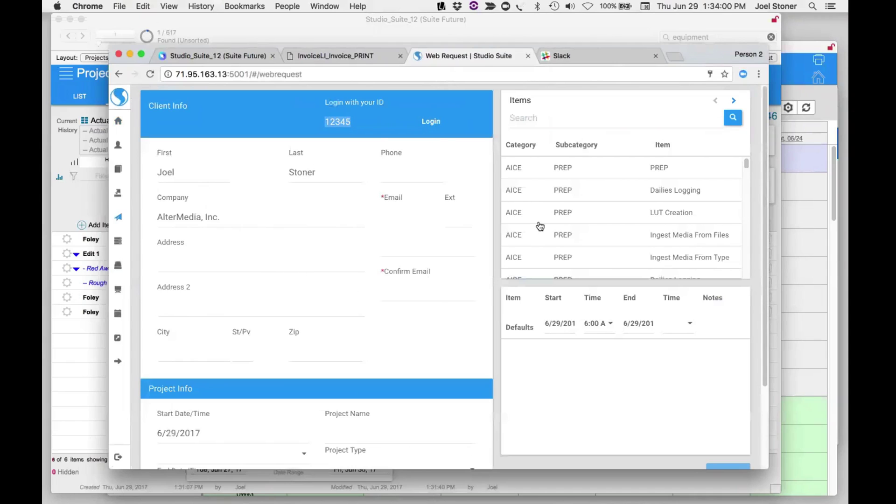
# - Add Film Cleaning to the requested items
pyautogui.scroll(-10, 541, 226)
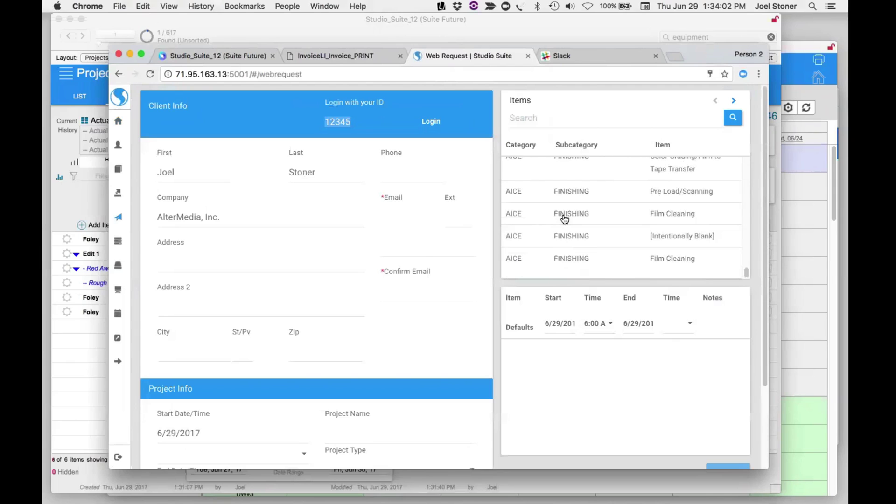
pyautogui.click(565, 217)
pyautogui.scroll(-3, 566, 236)
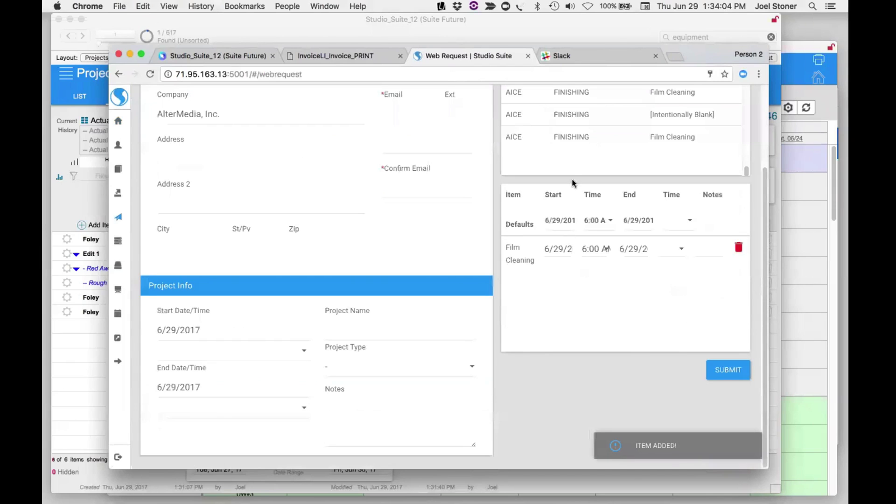
pyautogui.scroll(10, 573, 183)
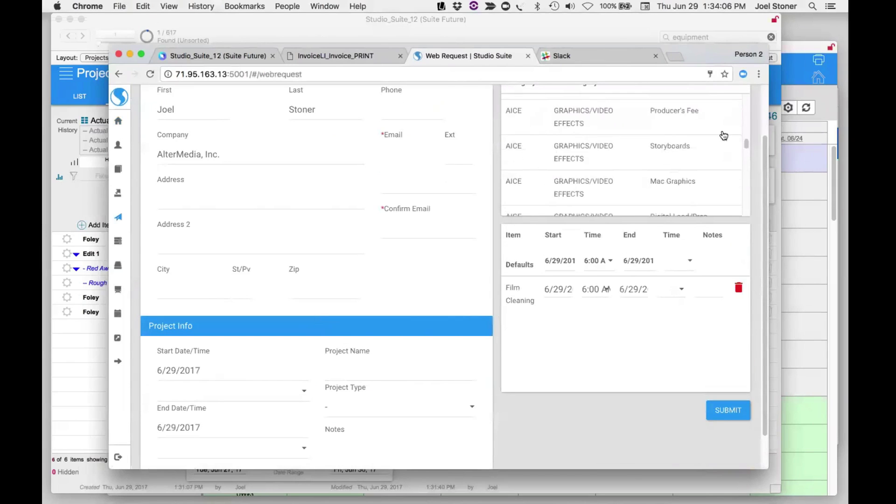
pyautogui.scroll(5, 737, 125)
# - Search items for 'edit' and add Editor Labor and the Chris's Room edit suite
pyautogui.click(574, 122)
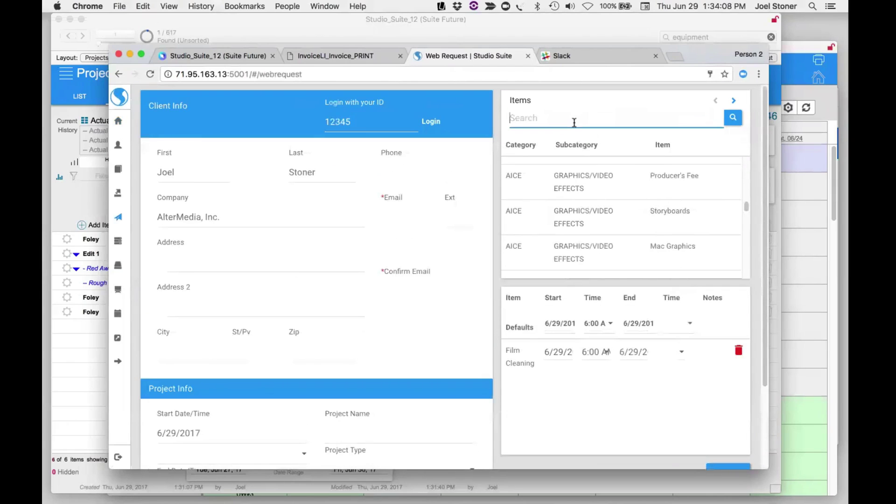
pyautogui.write('edit')
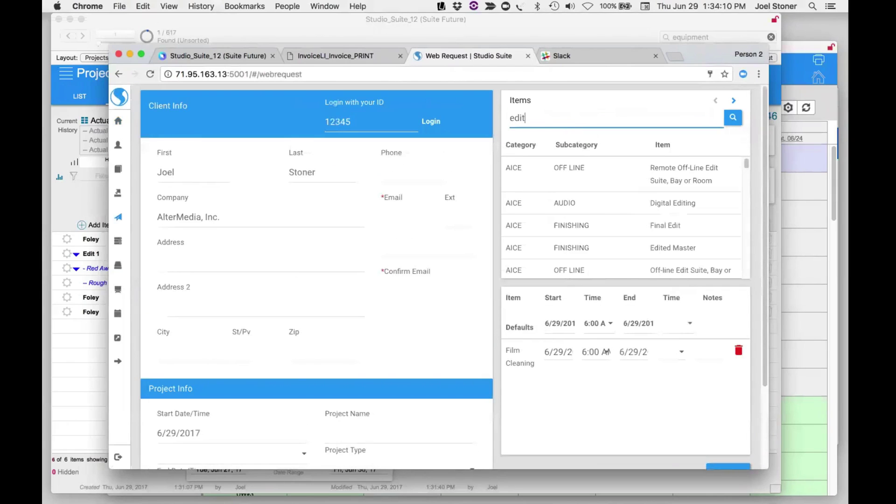
pyautogui.scroll(-3, 586, 201)
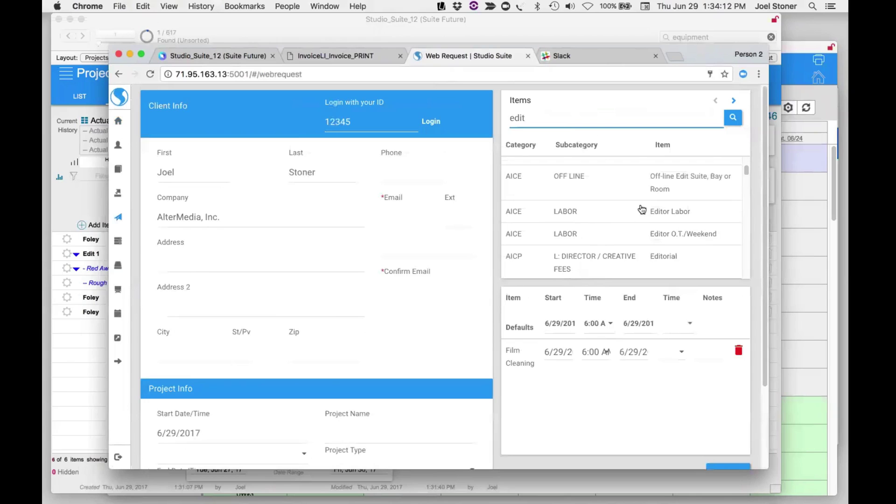
pyautogui.click(670, 211)
pyautogui.scroll(-5, 666, 219)
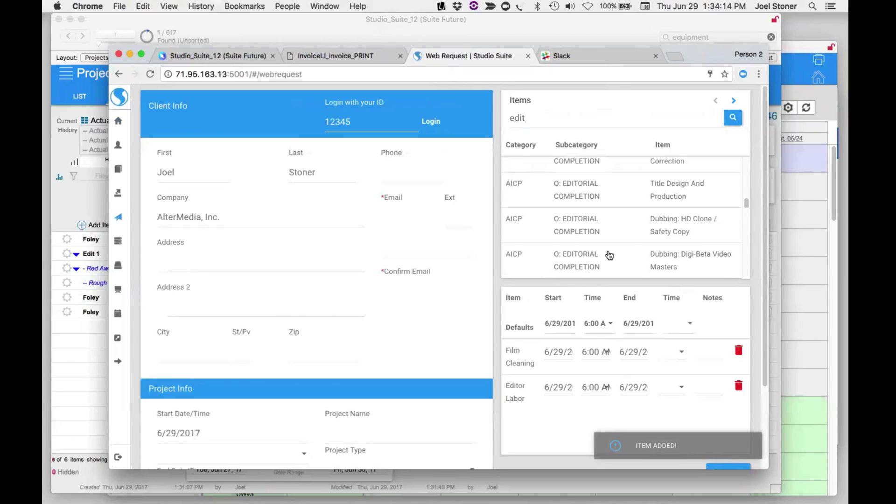
pyautogui.scroll(-10, 609, 254)
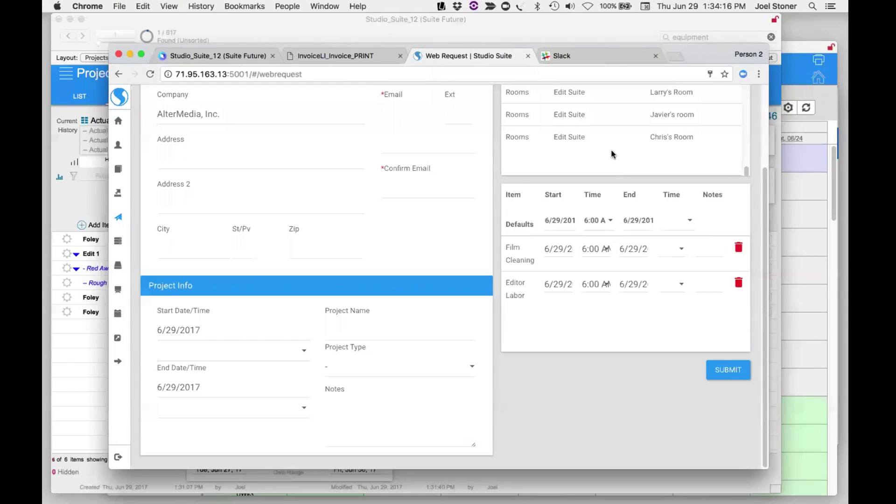
pyautogui.click(580, 140)
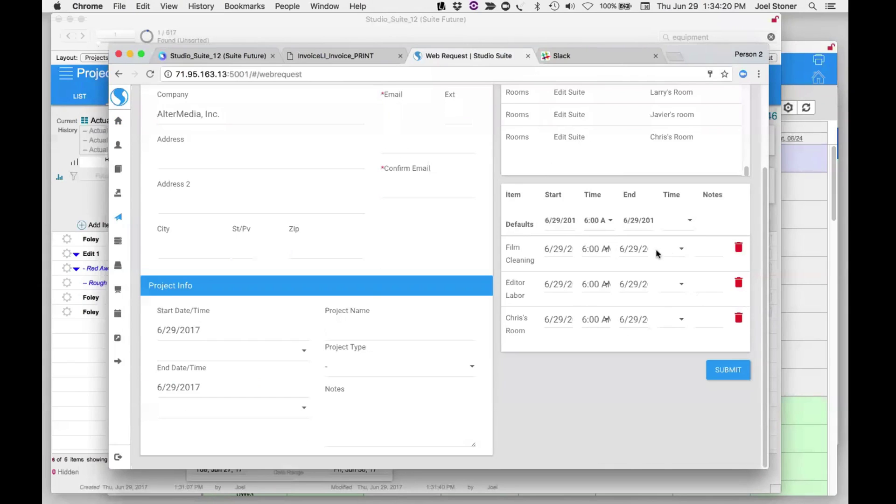
pyautogui.scroll(5, 606, 250)
pyautogui.scroll(-2, 322, 413)
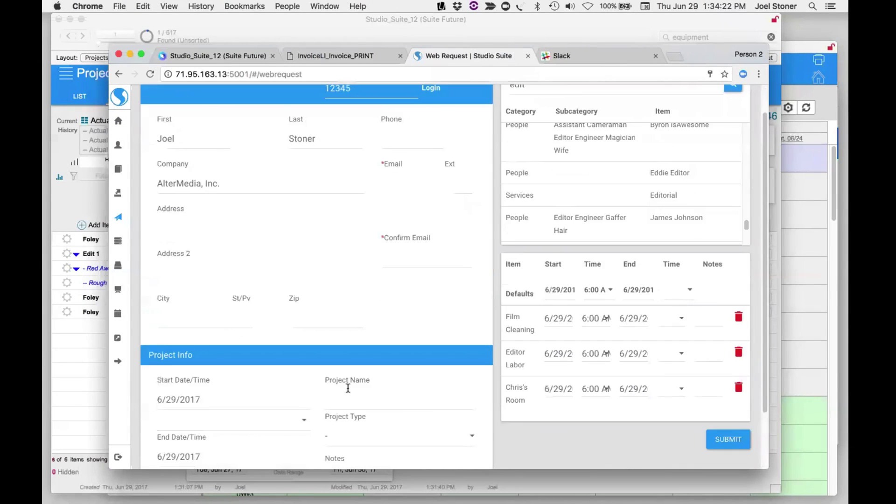
# - Enter 'My web request' as the Project Name
pyautogui.click(350, 397)
pyautogui.write('My ')
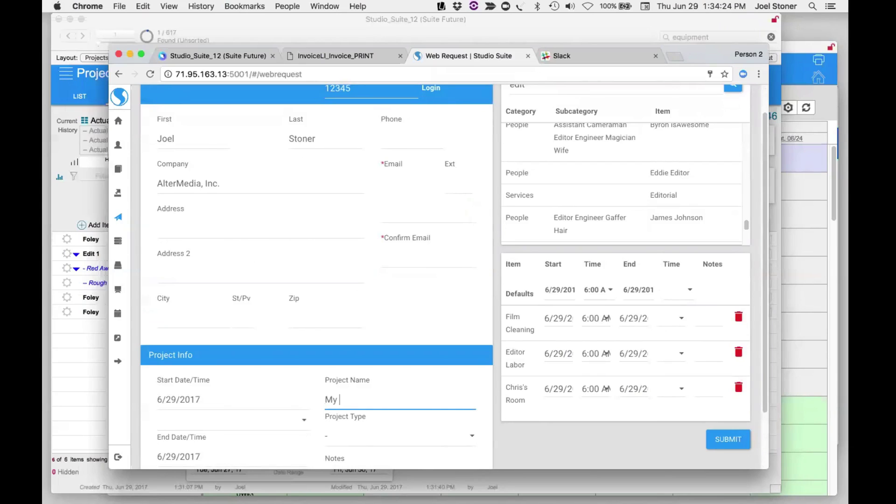
pyautogui.write('web request')
pyautogui.scroll(-4, 348, 402)
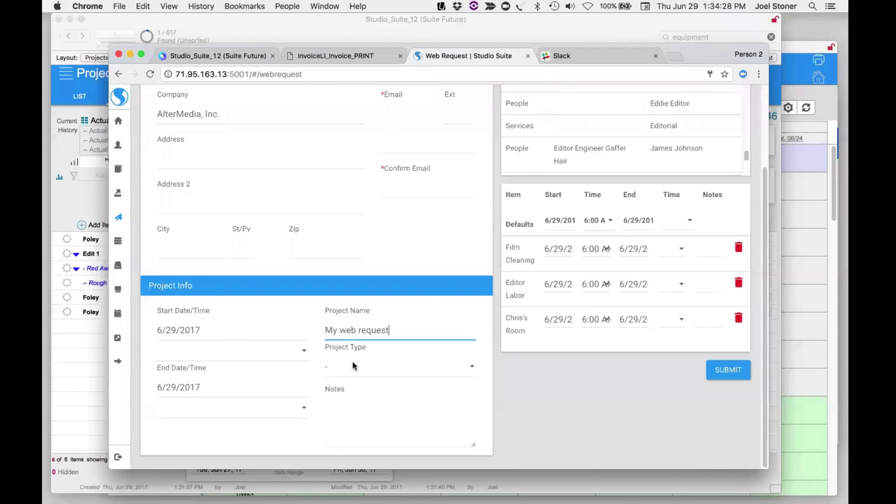
# - Set the project type to Audio Mix and submit the request
pyautogui.click(354, 365)
pyautogui.click(353, 404)
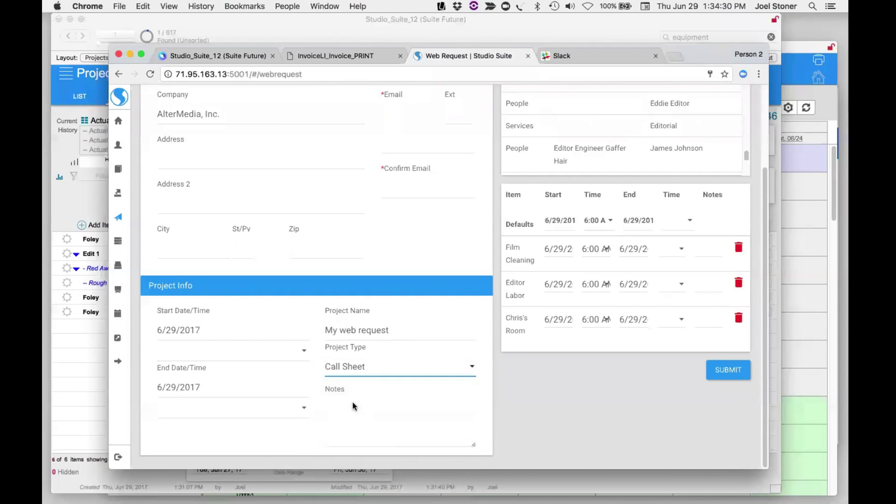
pyautogui.click(360, 363)
pyautogui.click(360, 357)
pyautogui.click(729, 372)
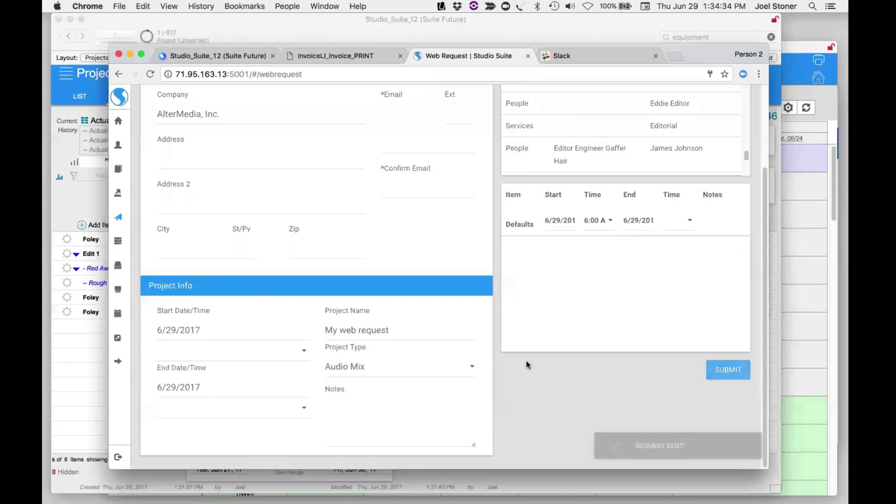